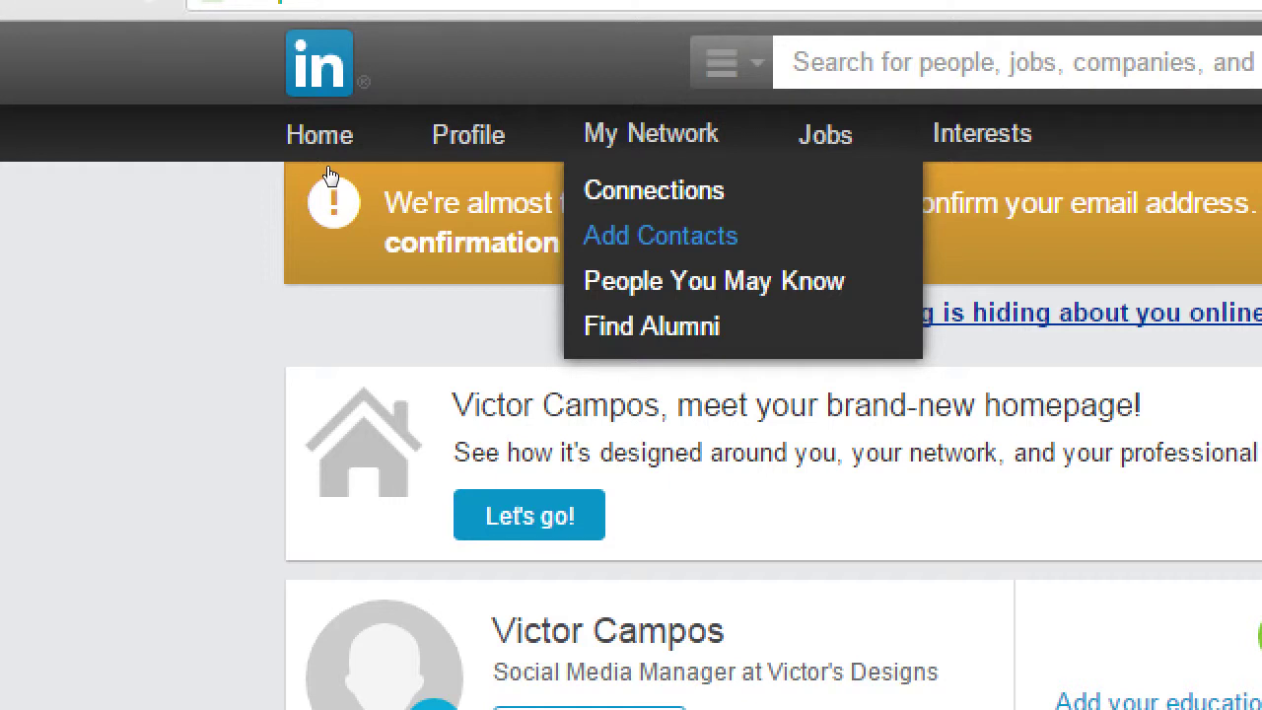
pyautogui.press('Tab')
pyautogui.press('Tab')
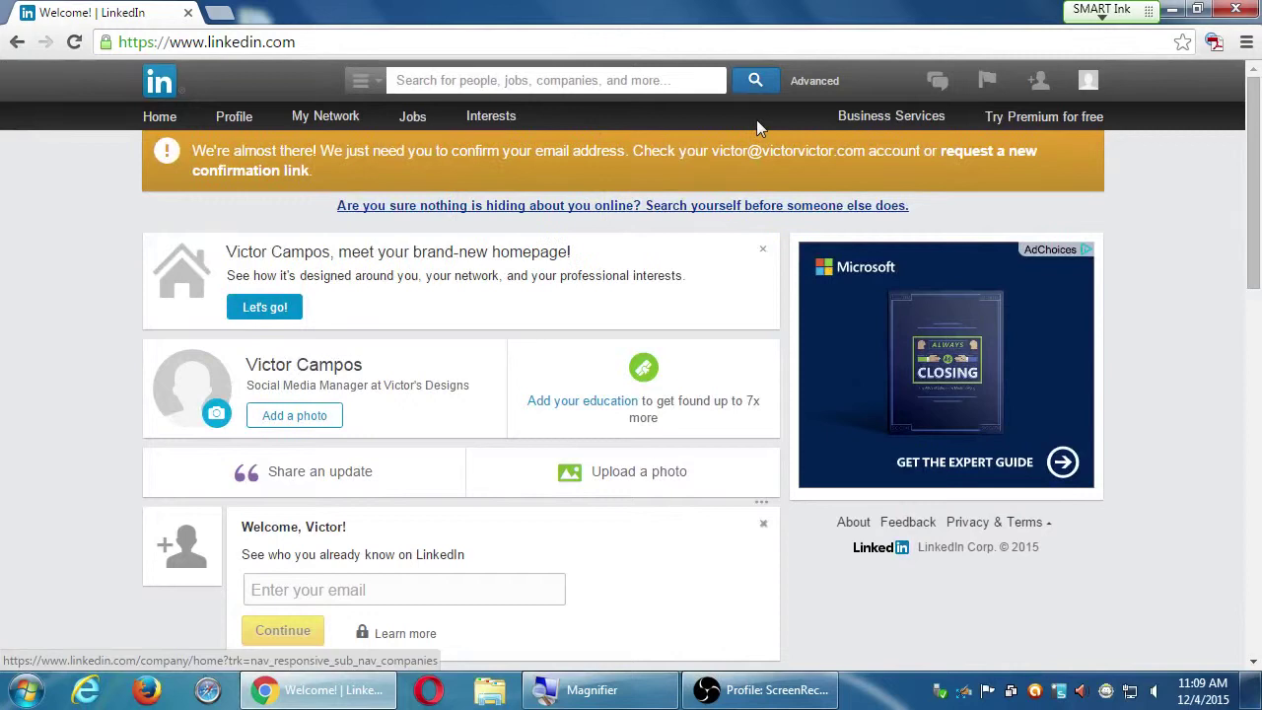
pyautogui.moveTo(859, 112)
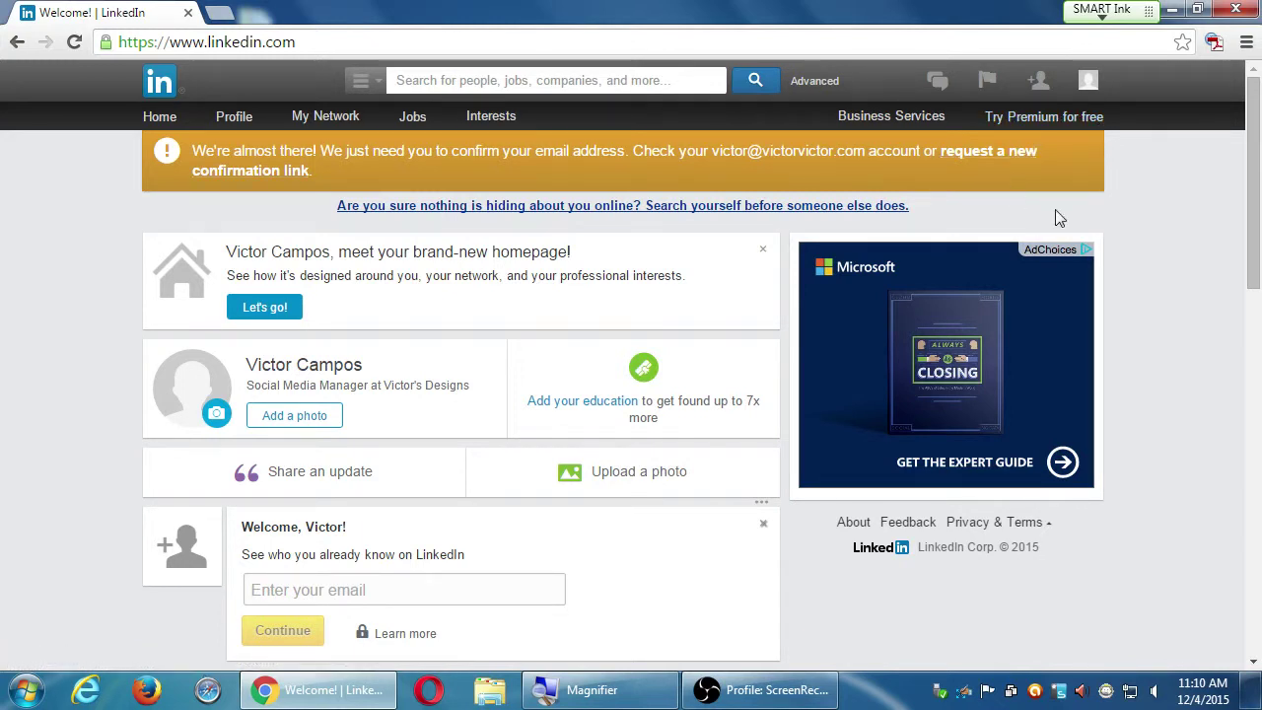
pyautogui.scroll(-5, 1177, 278)
pyautogui.scroll(5, 1177, 278)
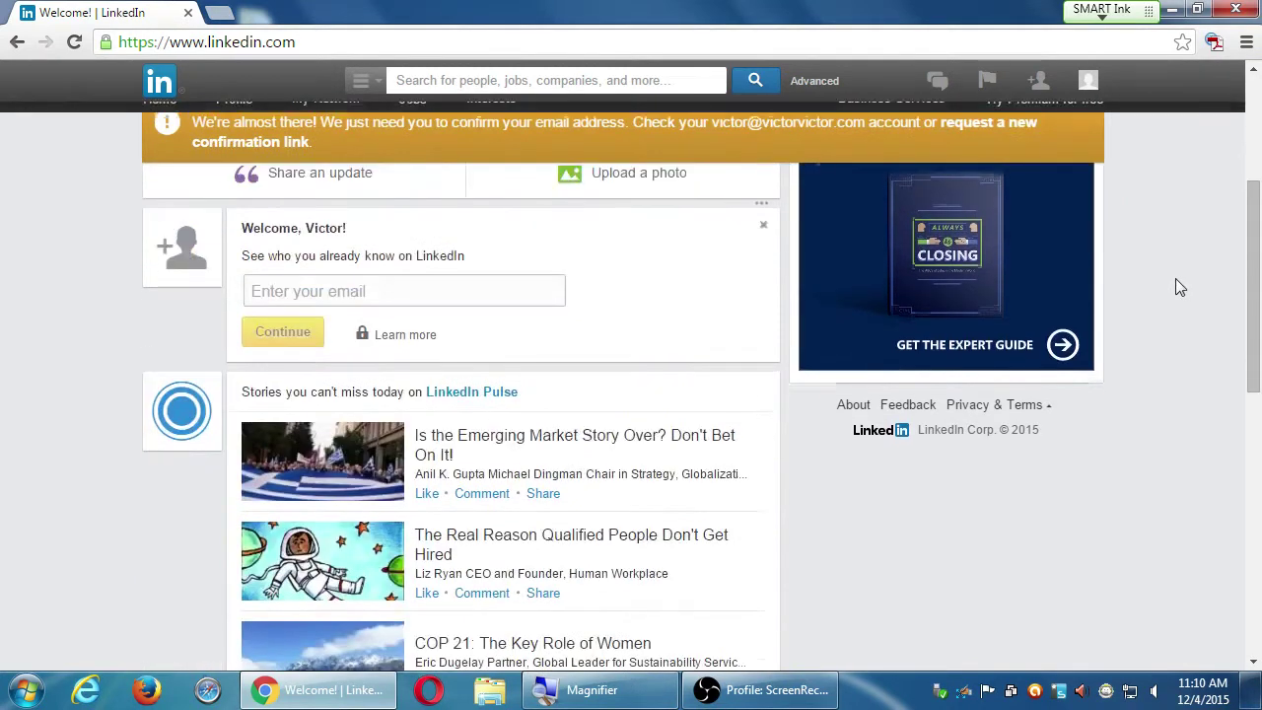
# - Reload the home page and review its feed, including the suggested jobs, the sponsored Pepperdine post and the LinkedIn Pulse stories
pyautogui.click(161, 118)
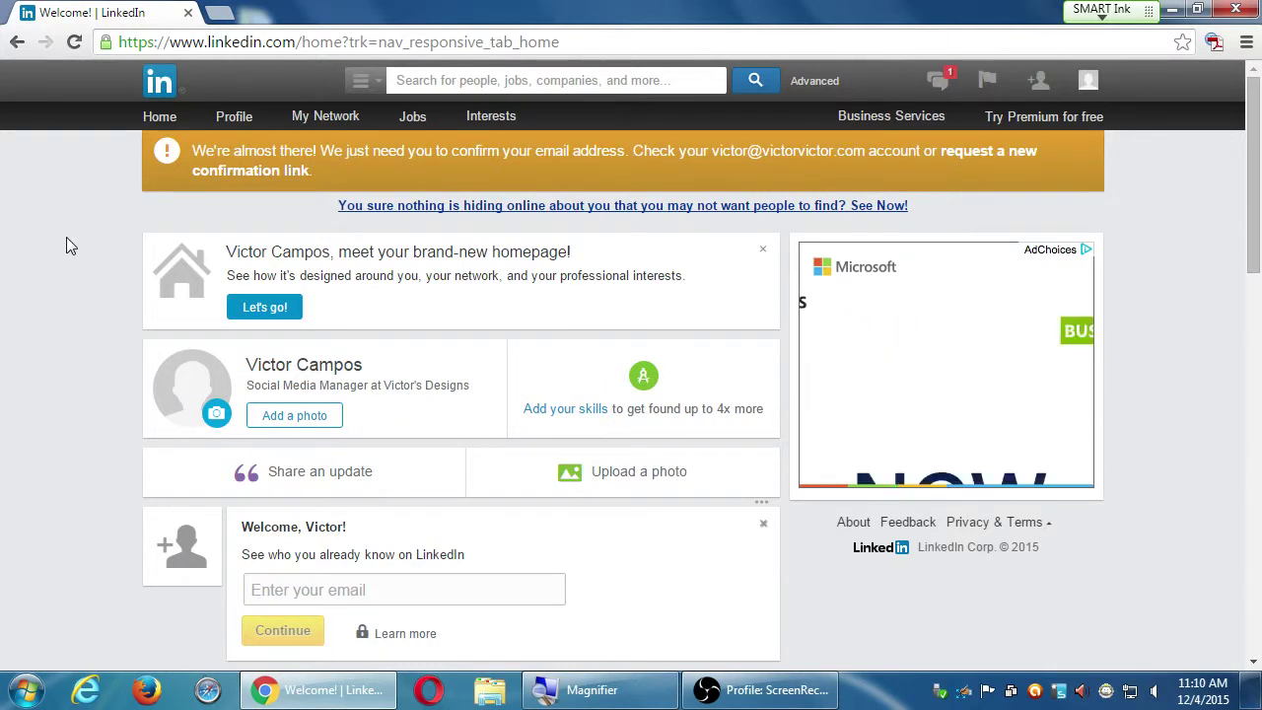
pyautogui.scroll(-9, 66, 238)
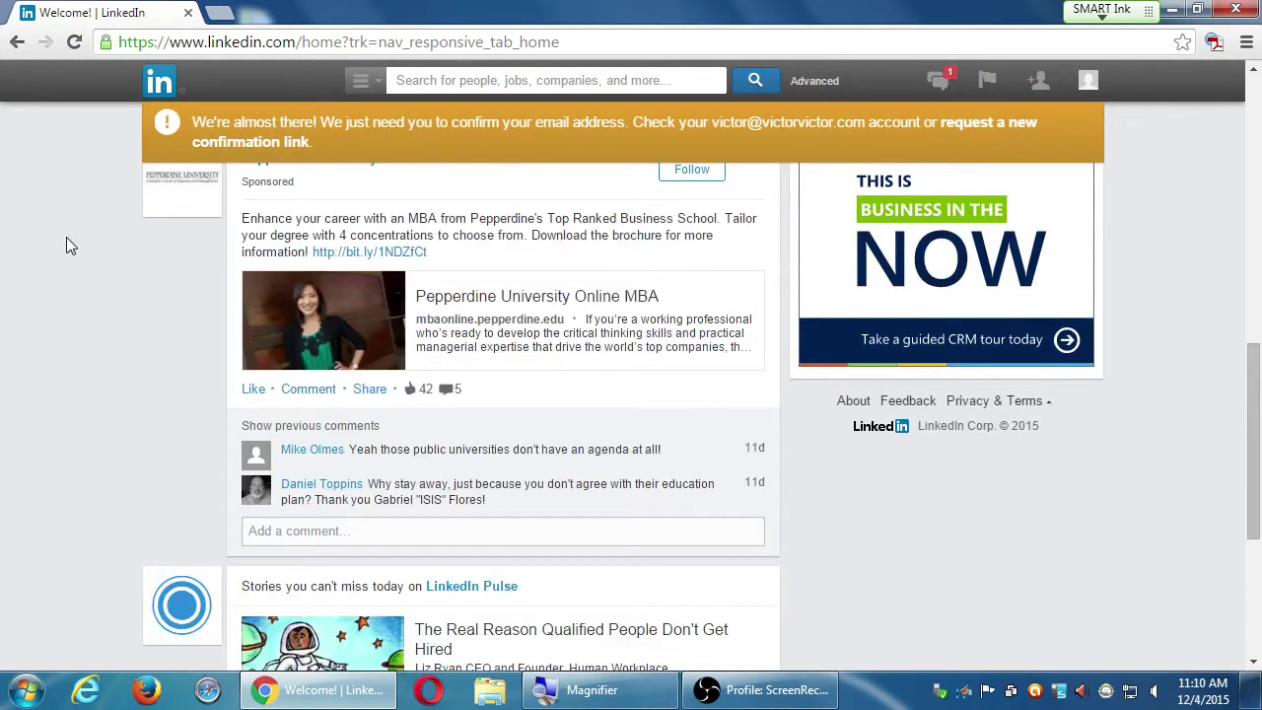
pyautogui.scroll(-1, 66, 238)
pyautogui.scroll(-1, 66, 238)
pyautogui.scroll(1, 66, 238)
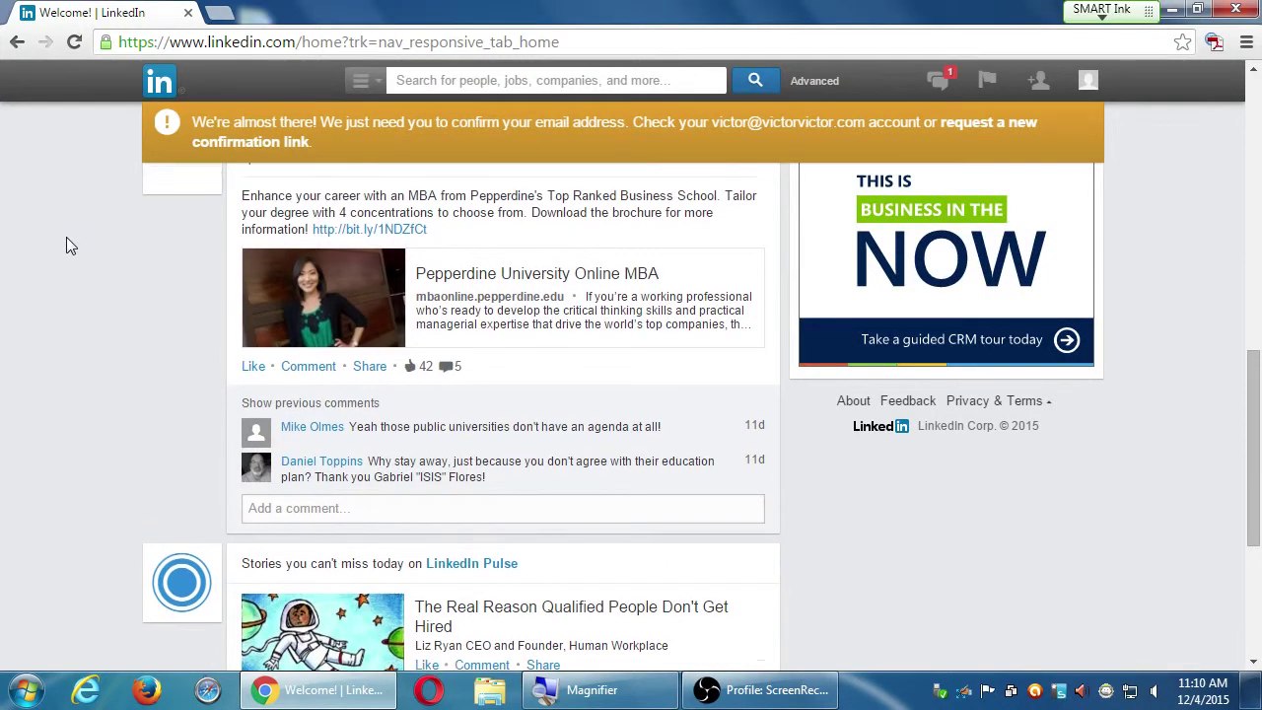
pyautogui.scroll(1, 66, 237)
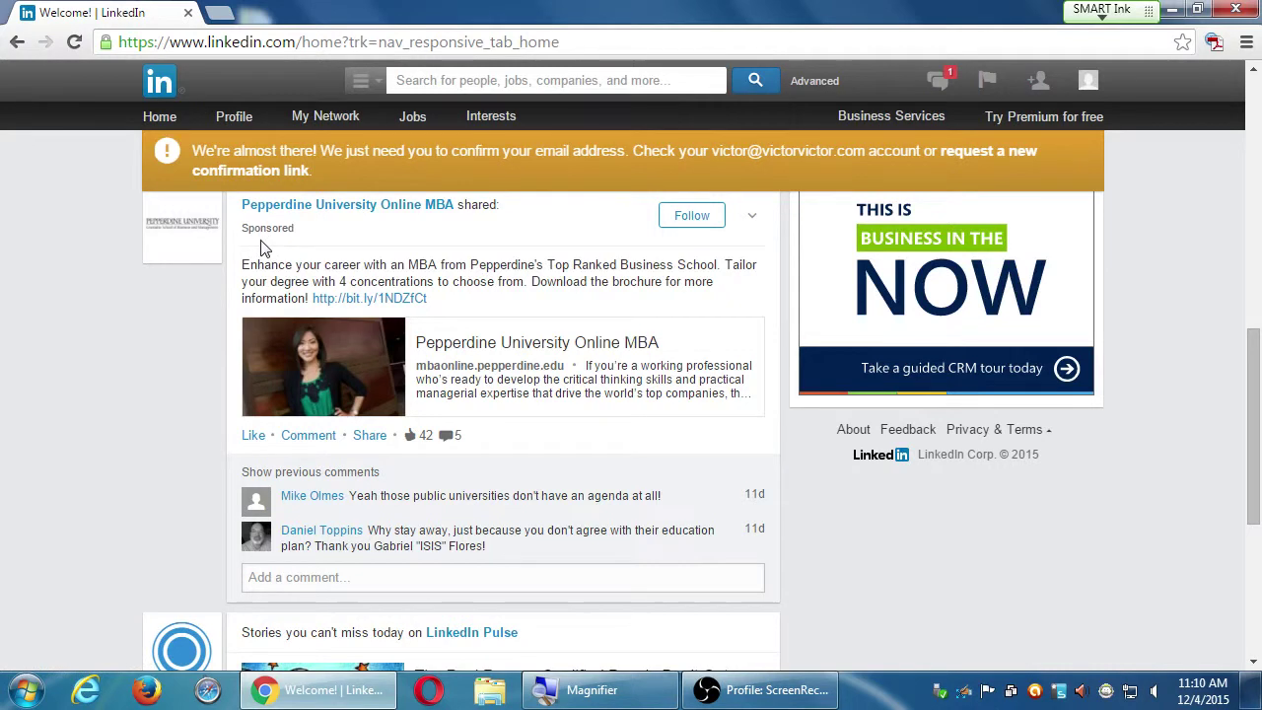
pyautogui.scroll(-5, 50, 285)
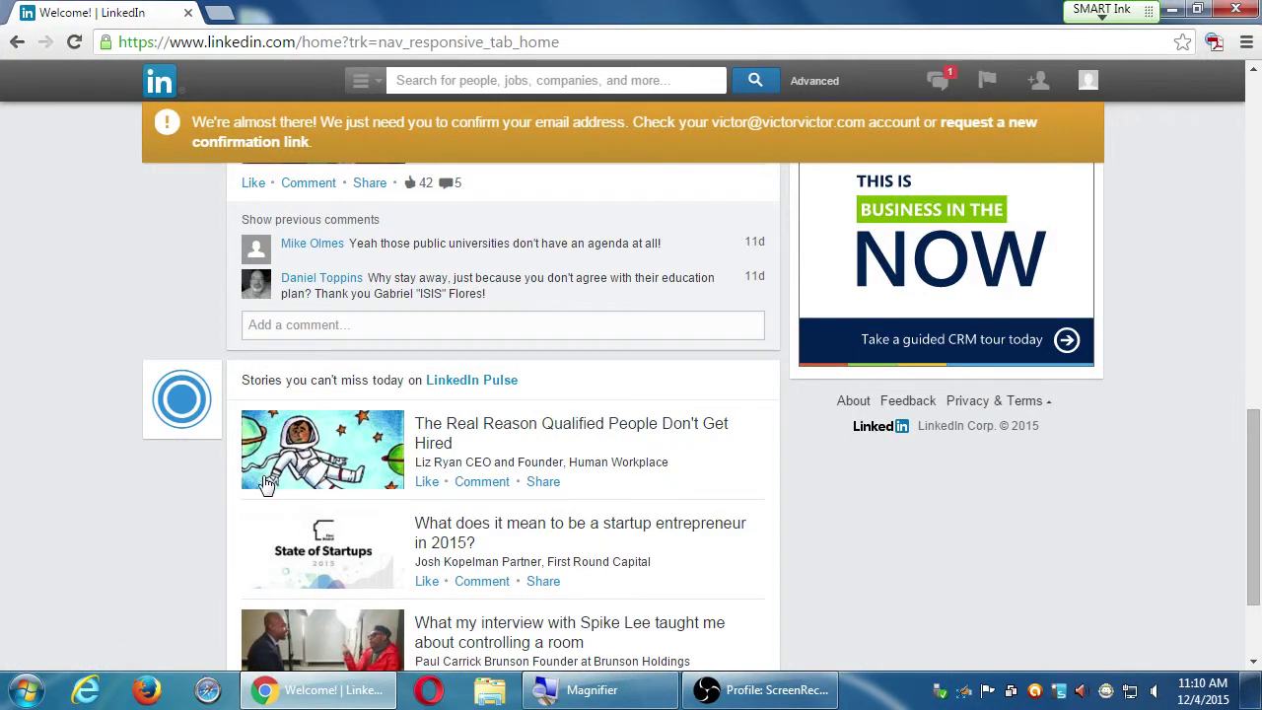
pyautogui.scroll(-1, 167, 498)
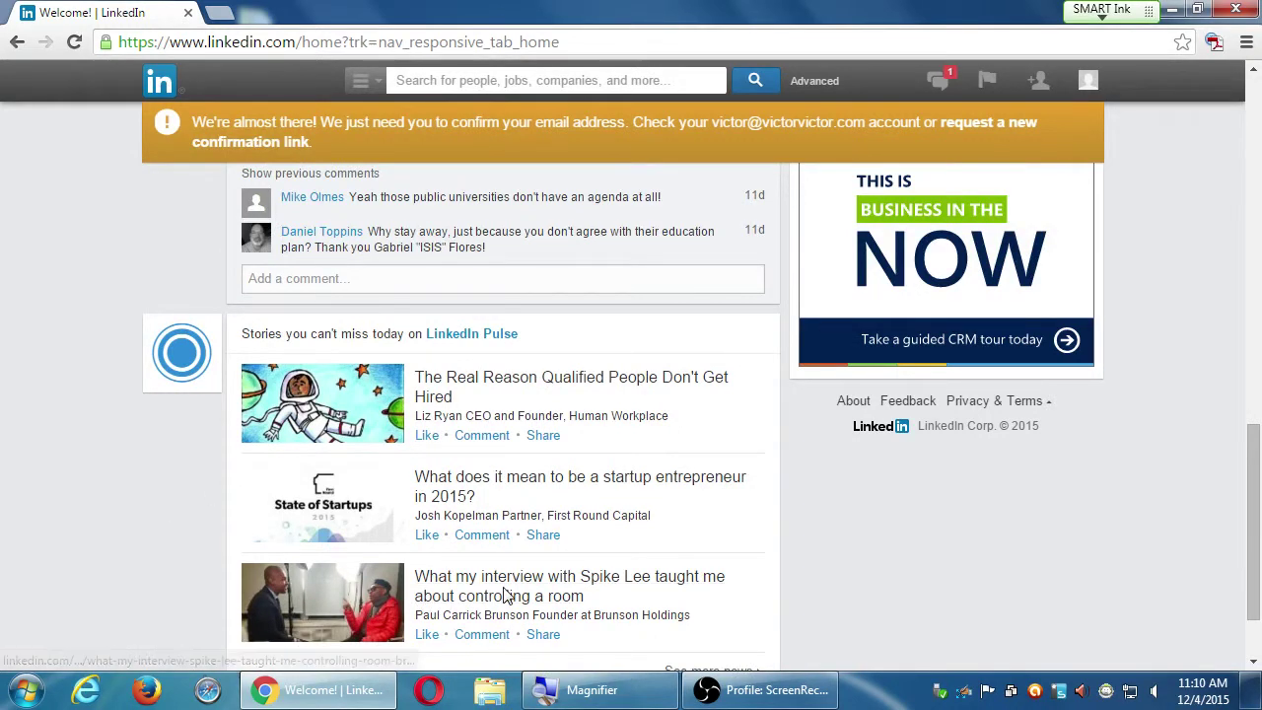
pyautogui.scroll(-2, 84, 618)
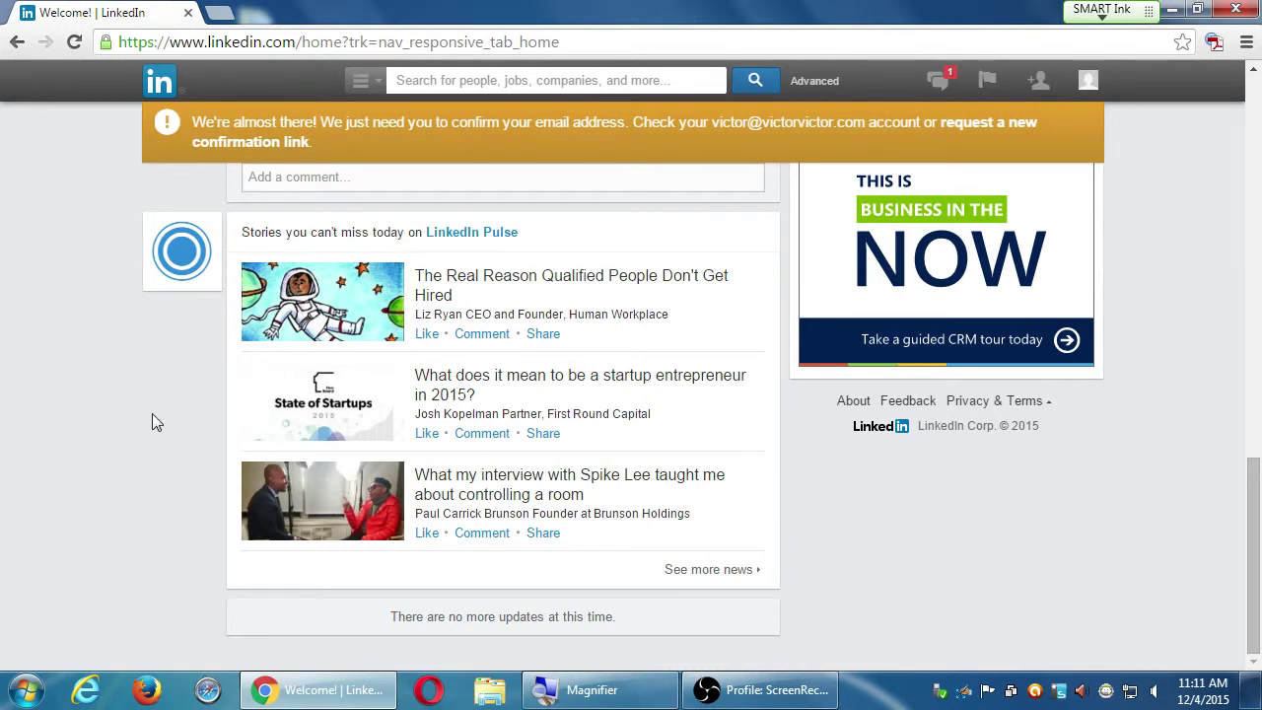
pyautogui.scroll(3, 146, 414)
pyautogui.scroll(10, 146, 414)
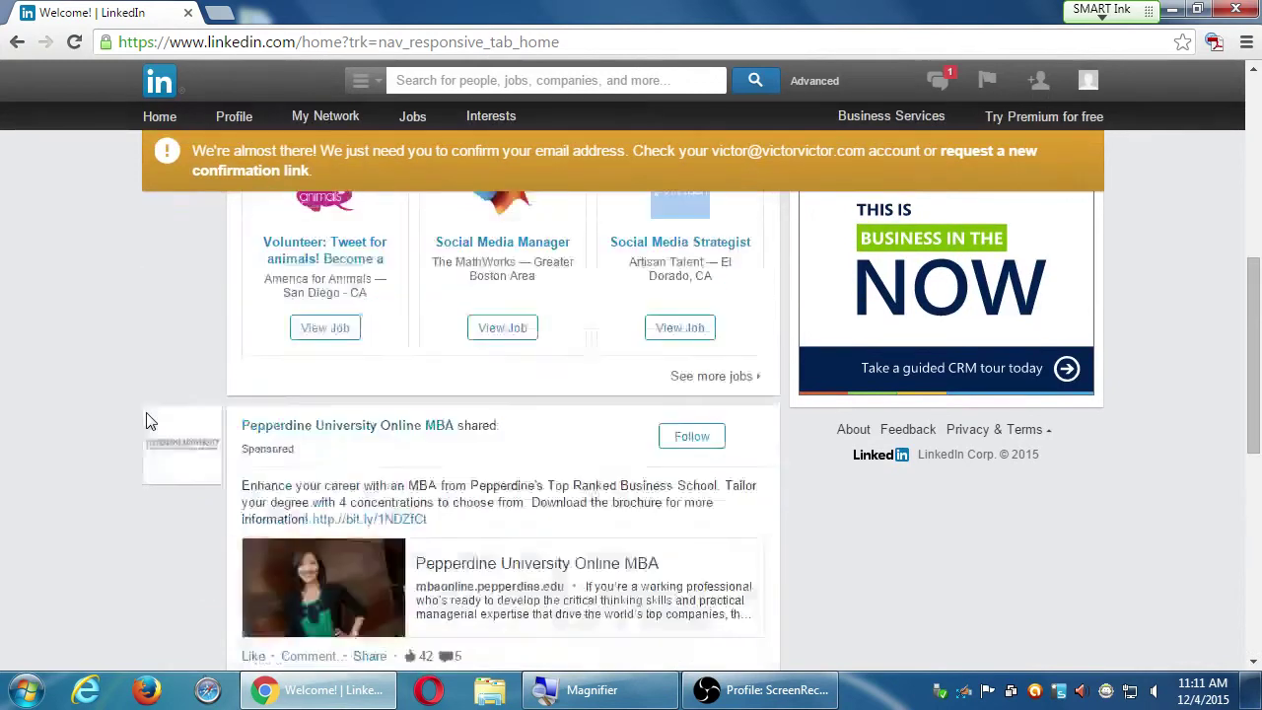
pyautogui.scroll(1, 148, 414)
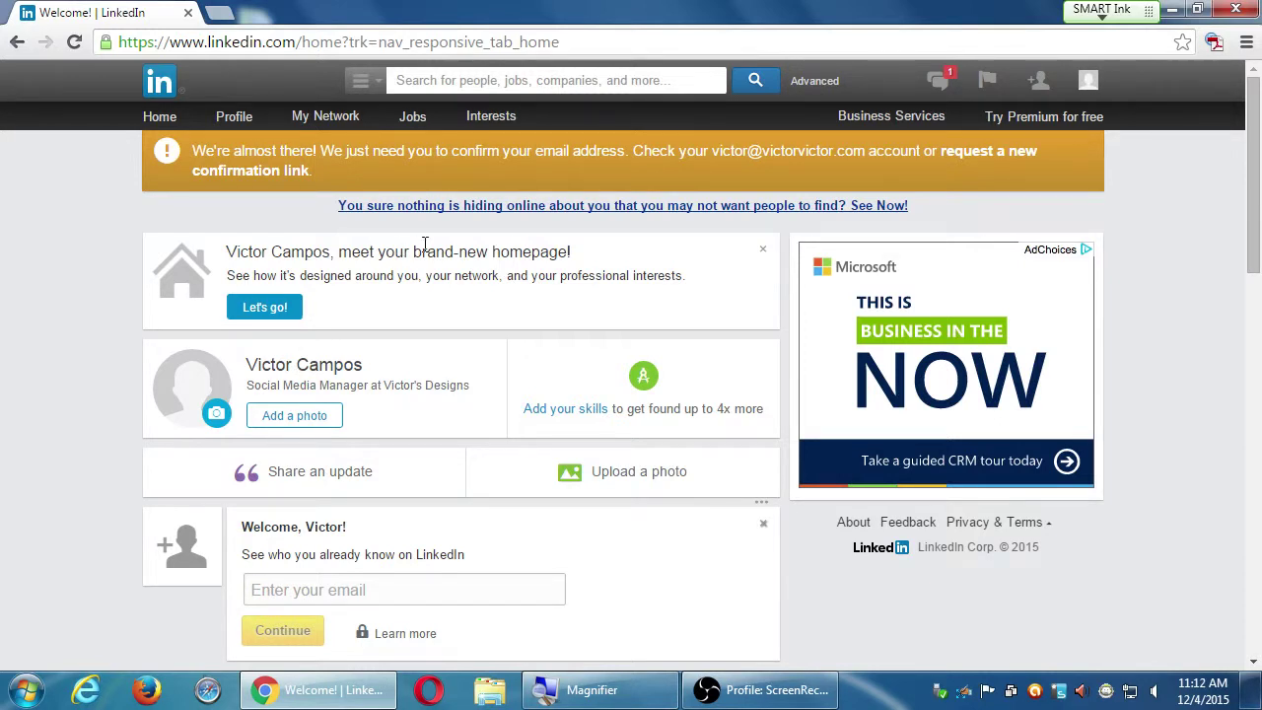
# - Open the member's own profile in edit mode
pyautogui.moveTo(486, 120)
pyautogui.moveTo(237, 120)
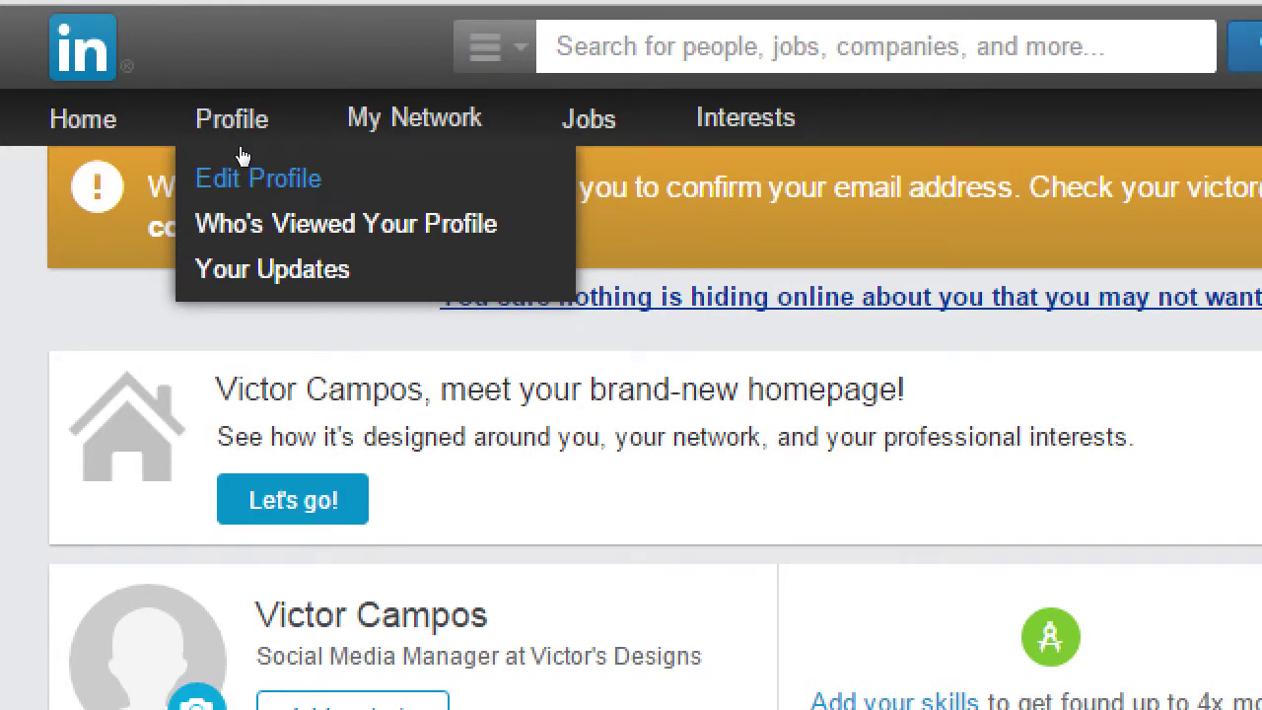
pyautogui.click(242, 155)
pyautogui.moveTo(237, 118)
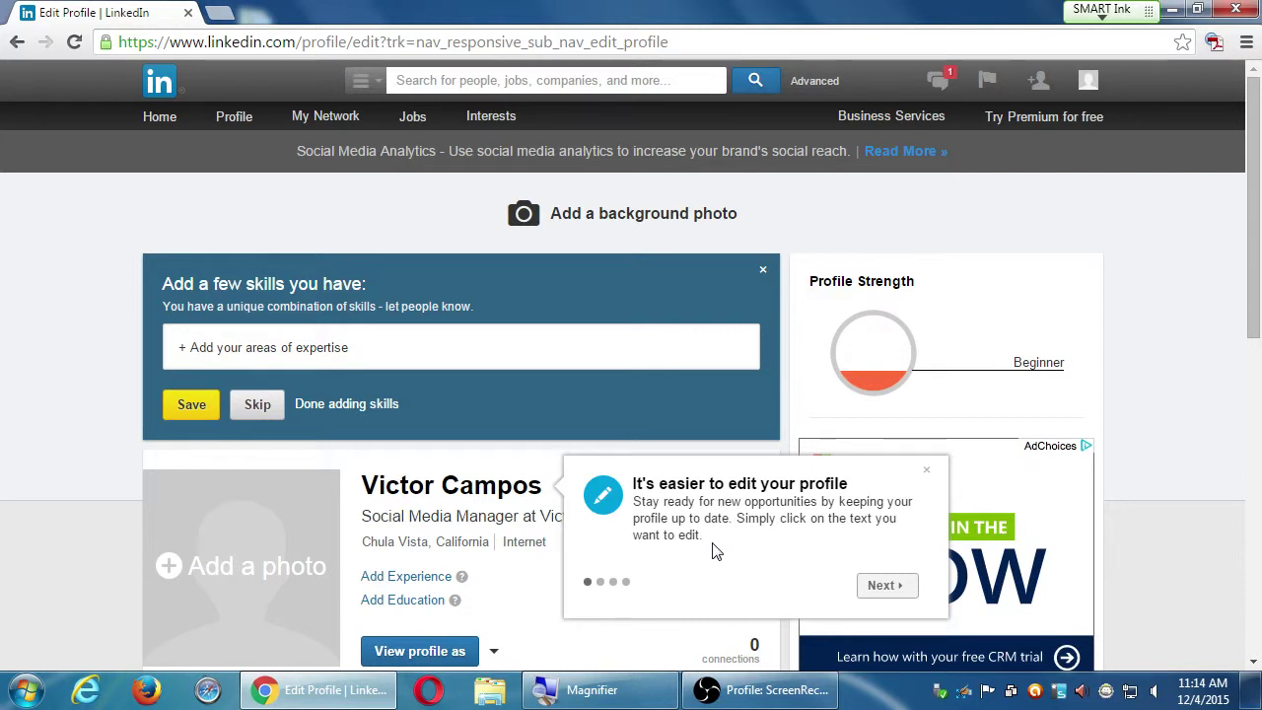
# - Go through all four tips of the profile-editing introduction and finish the tour
pyautogui.click(887, 585)
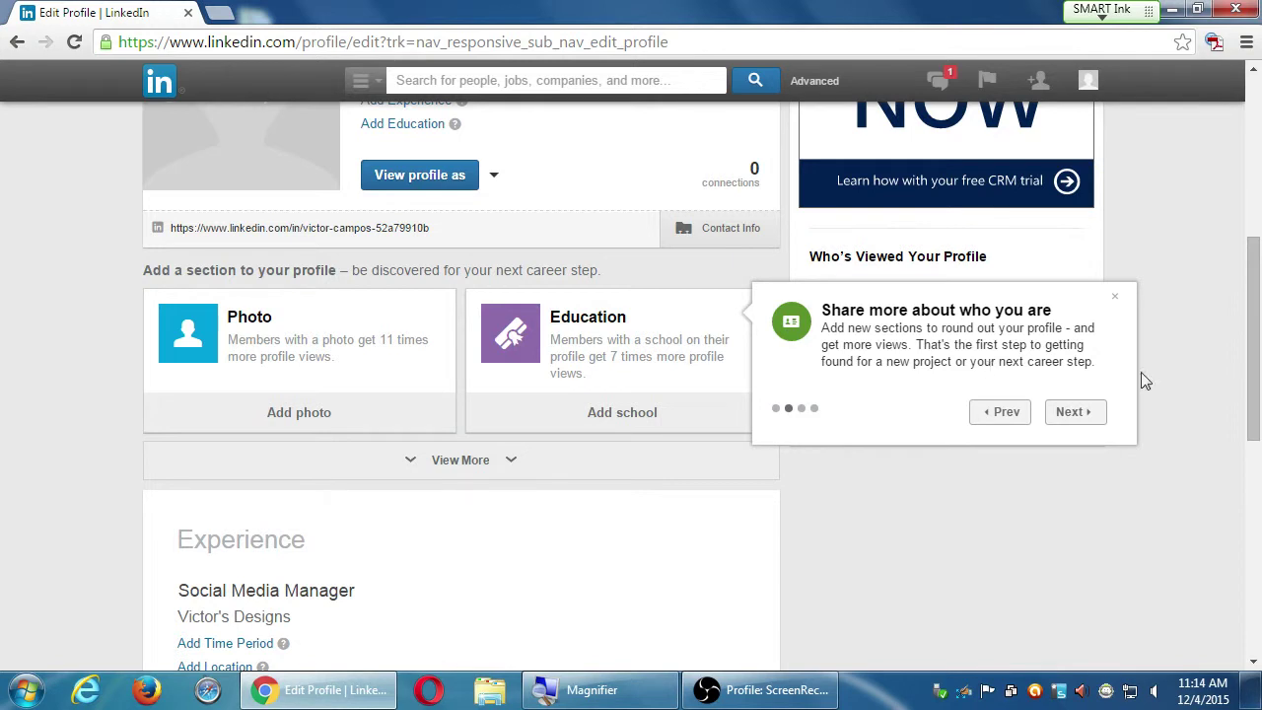
pyautogui.click(1085, 415)
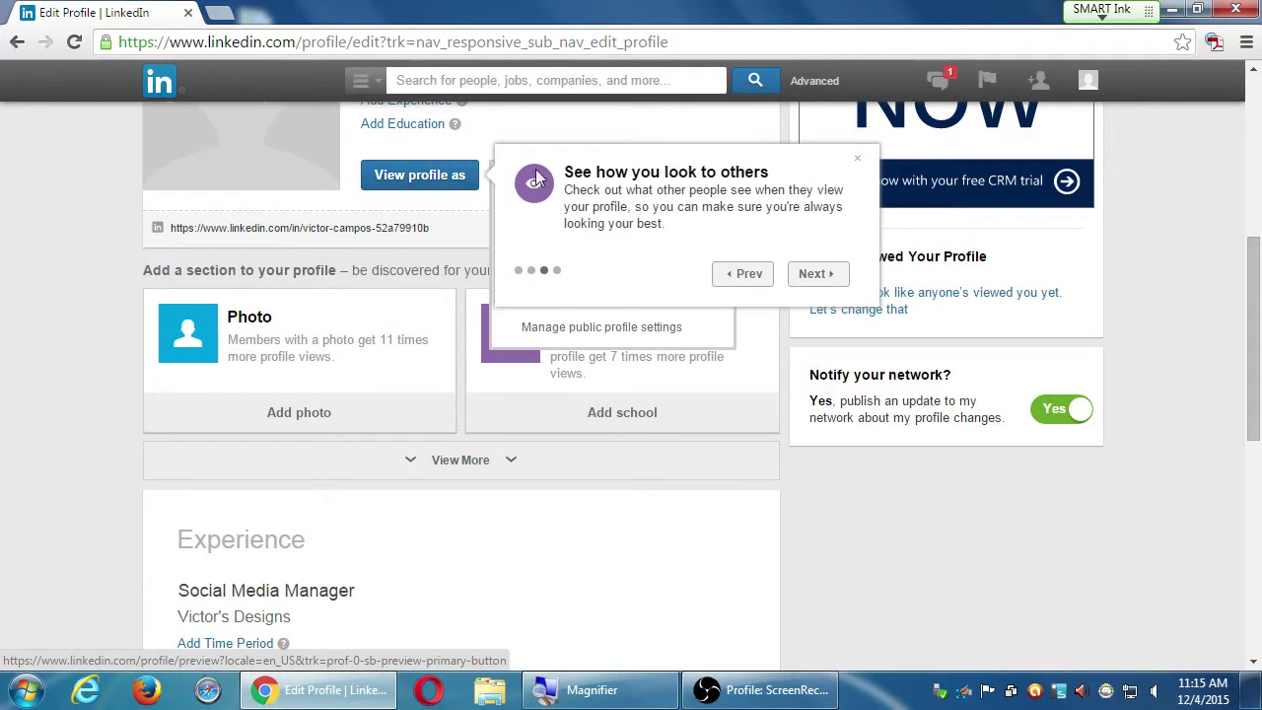
pyautogui.click(805, 276)
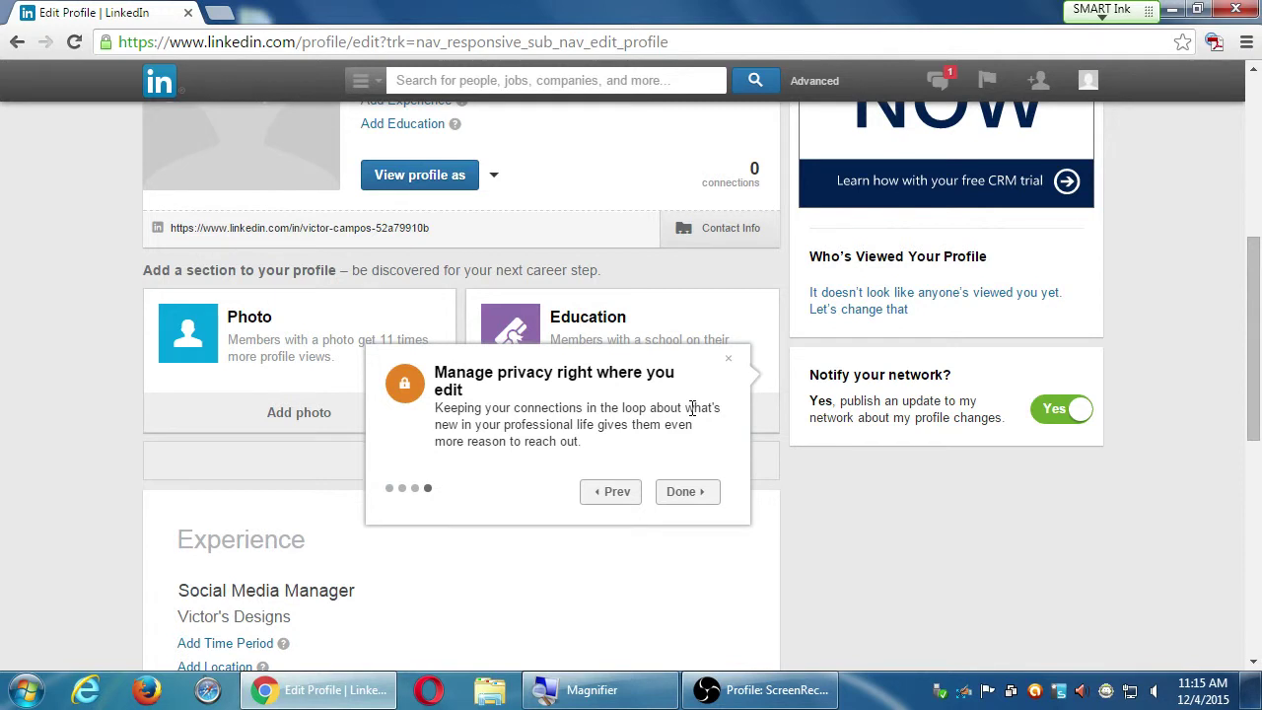
pyautogui.click(696, 498)
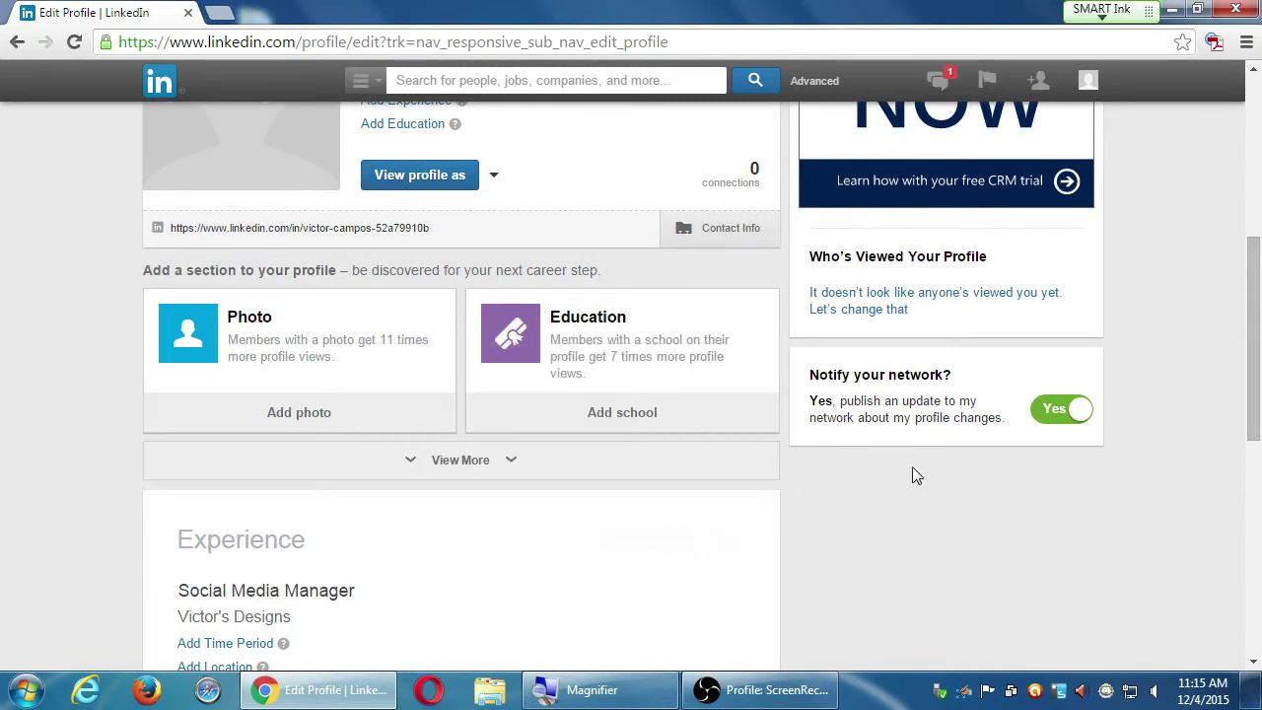
# - Switch the network notification about profile changes to No and back to Yes
pyautogui.click(1059, 414)
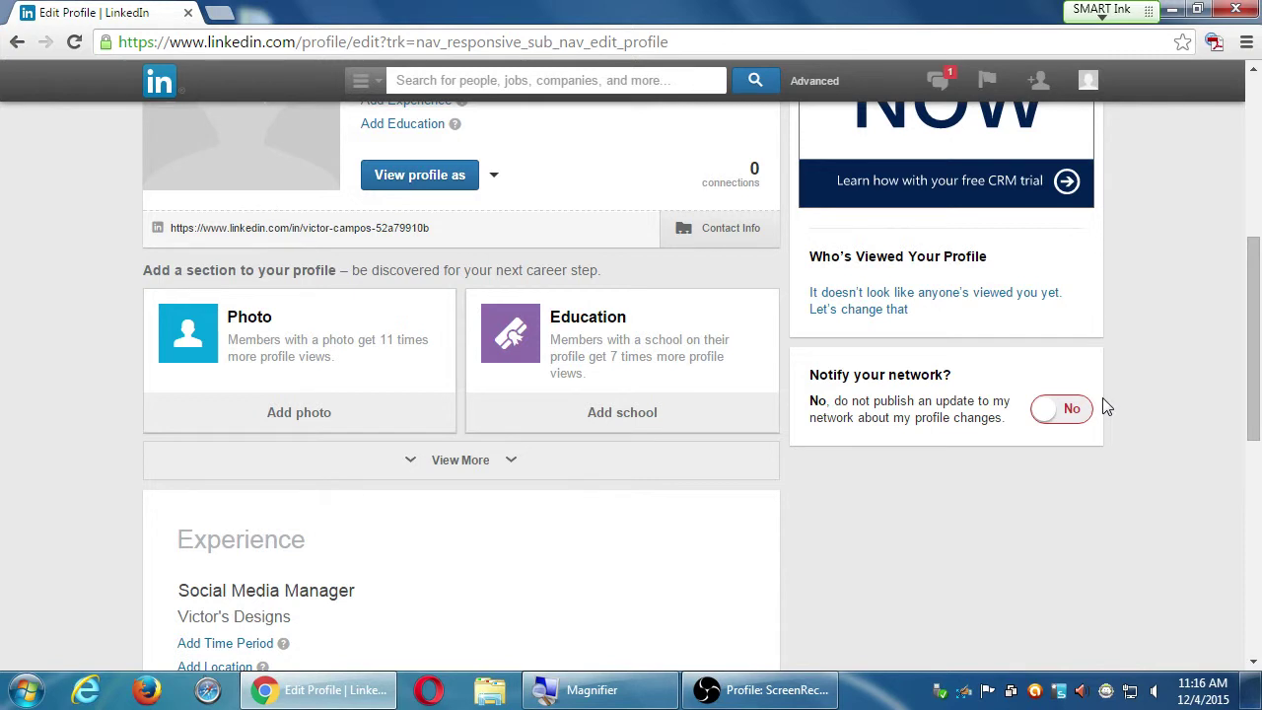
pyautogui.click(1085, 407)
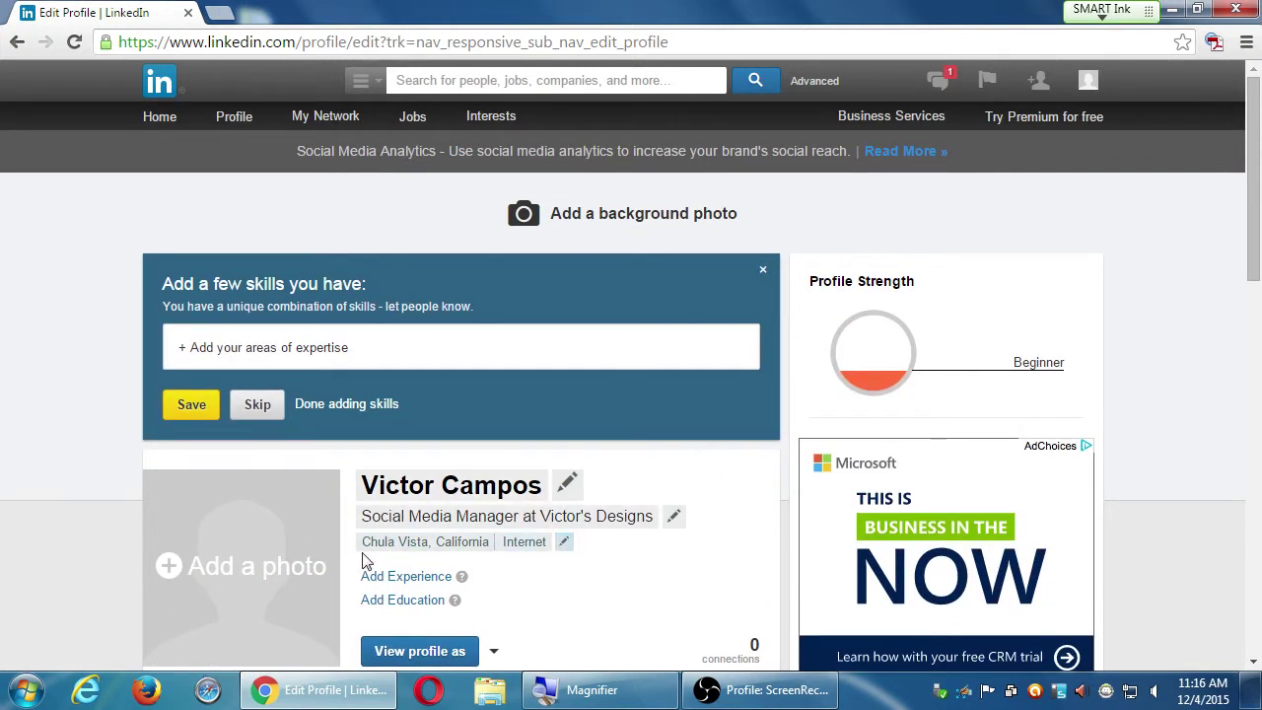
# - Try to save the member's first and last name, without a space, as the custom public profile URL
pyautogui.scroll(-3, 148, 395)
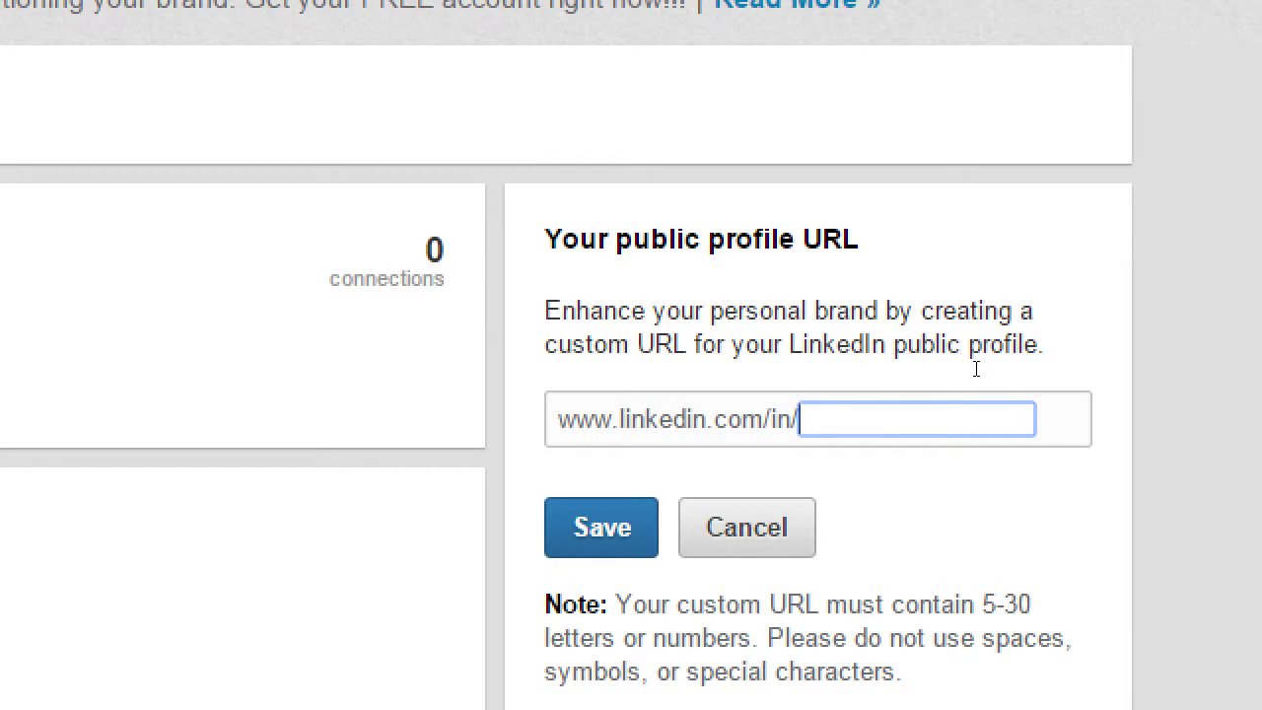
pyautogui.write('victorcampos')
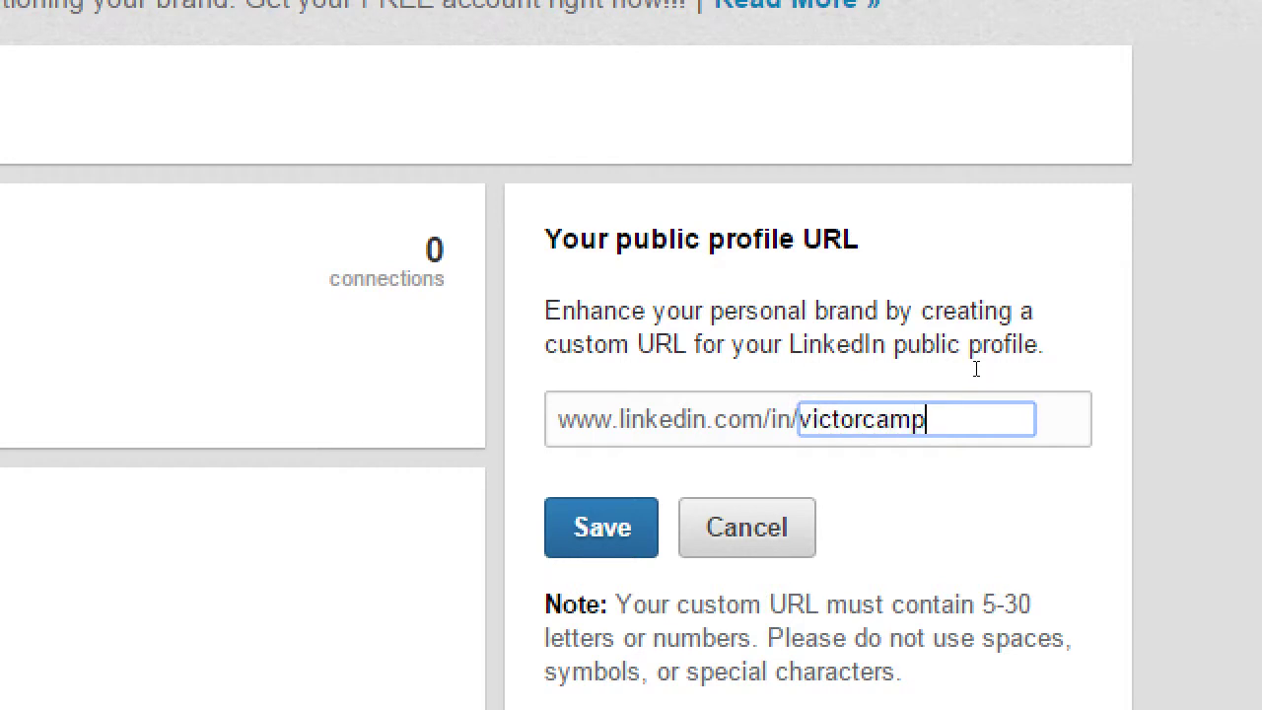
pyautogui.press('Tab')
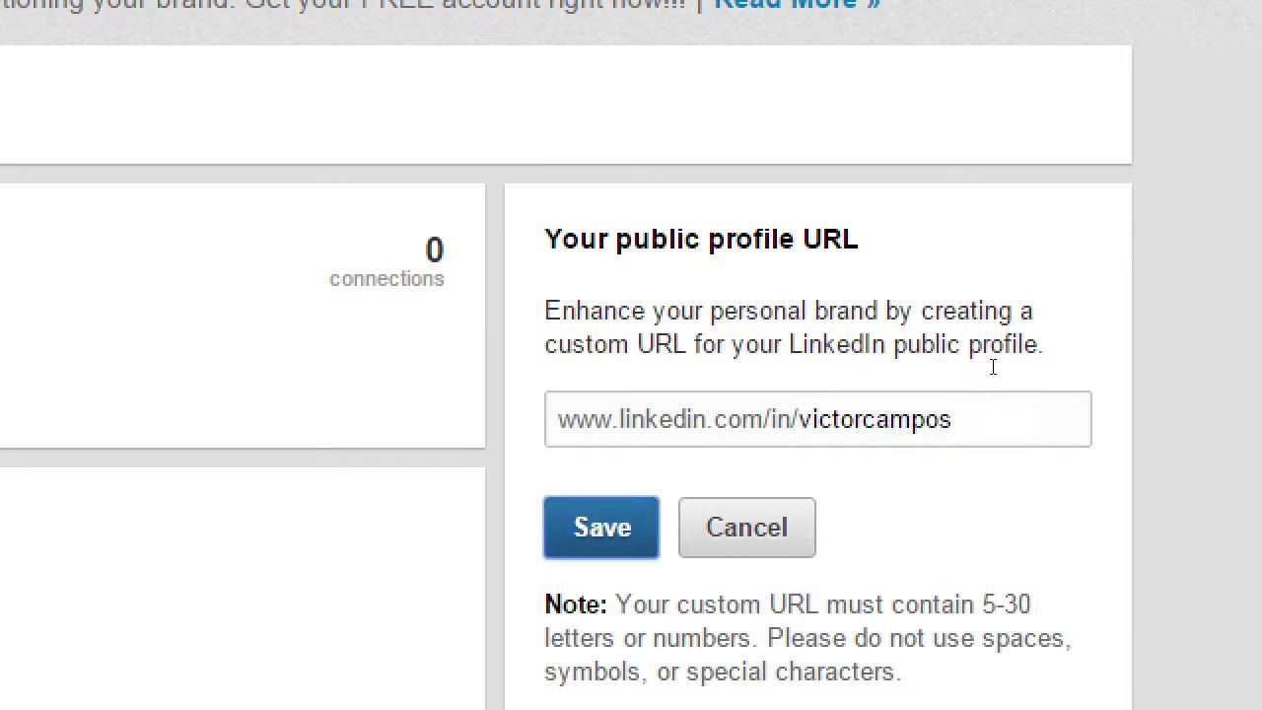
pyautogui.press('Return')
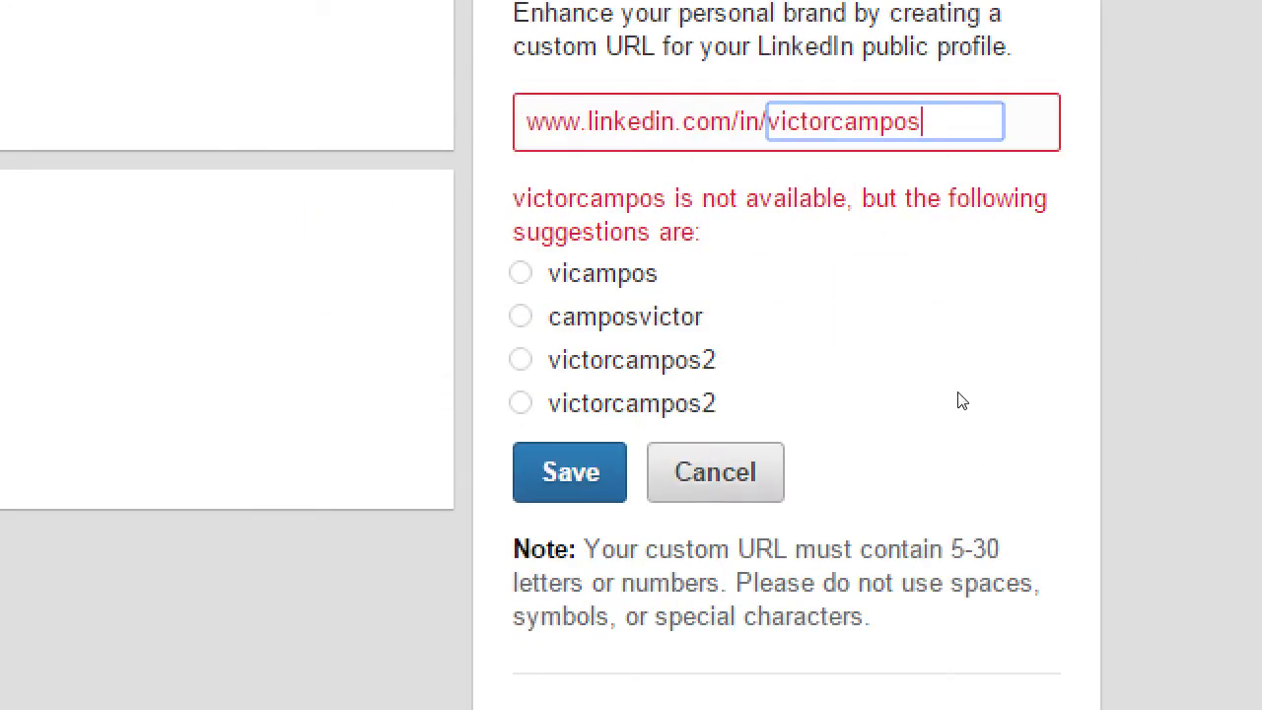
# - Replace the custom URL ending with the member's last name followed by the first name
pyautogui.press('BackSpace')
pyautogui.press('BackSpace')
pyautogui.press('BackSpace')
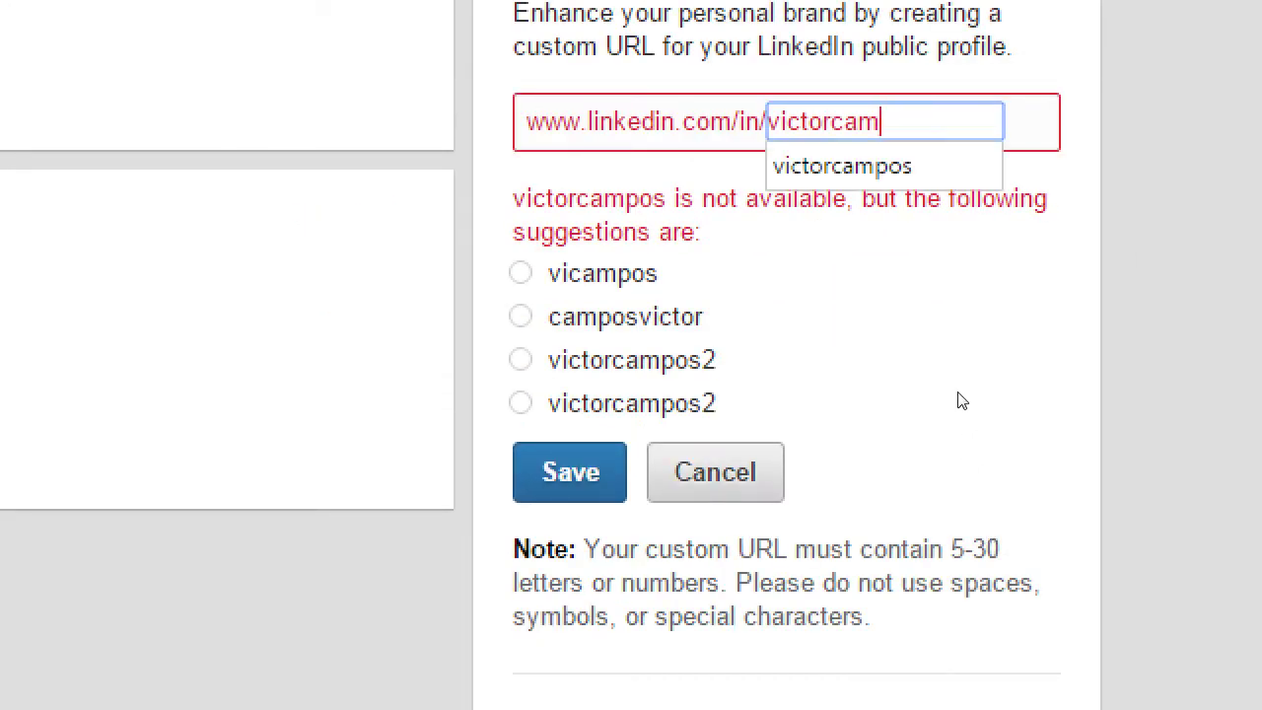
pyautogui.press('BackSpace')
pyautogui.press('BackSpace')
pyautogui.press('BackSpace')
pyautogui.press('BackSpace')
pyautogui.press('BackSpace')
pyautogui.press('BackSpace')
pyautogui.press('BackSpace')
pyautogui.press('BackSpace')
pyautogui.press('BackSpace')
pyautogui.write('camposvictor')
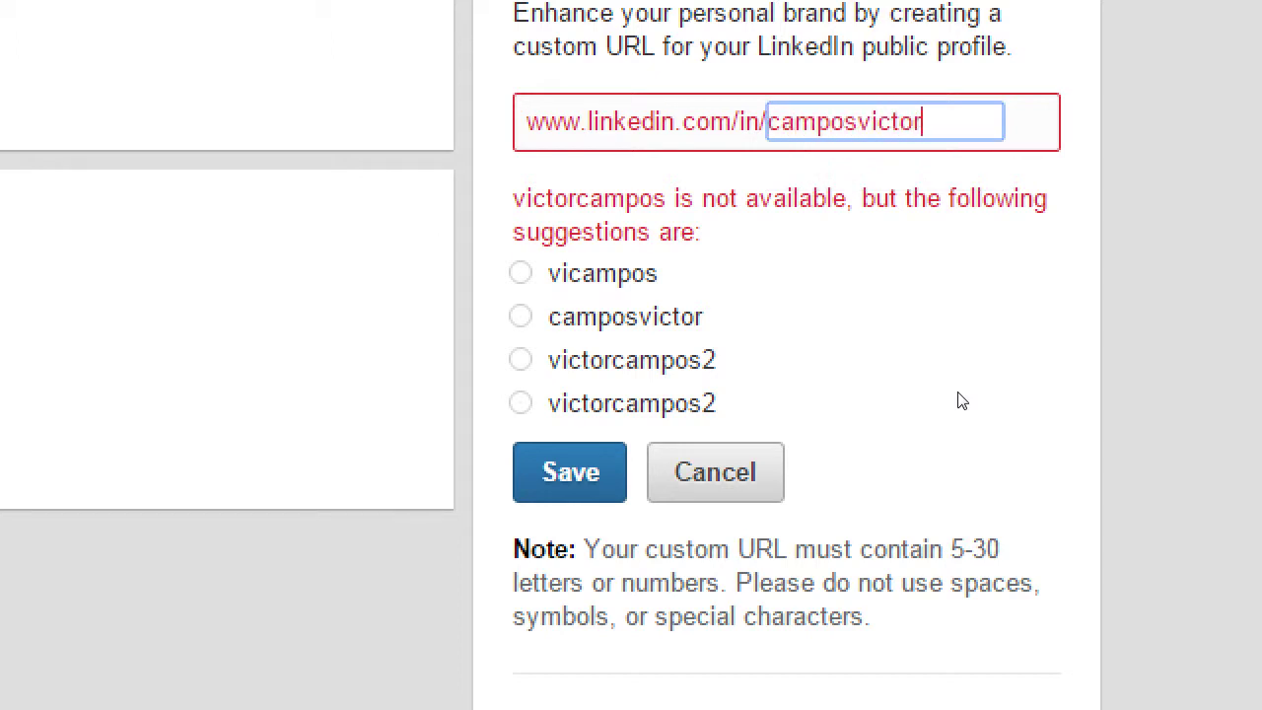
# - Clear the custom URL ending and enter the random letters ljasfdlkjsdalkfjfdskal instead
pyautogui.press('BackSpace')
pyautogui.press('BackSpace')
pyautogui.press('BackSpace')
pyautogui.press('BackSpace')
pyautogui.press('BackSpace')
pyautogui.press('BackSpace')
pyautogui.press('BackSpace')
pyautogui.press('BackSpace')
pyautogui.press('BackSpace')
pyautogui.press('BackSpace')
pyautogui.press('BackSpace')
pyautogui.press('BackSpace')
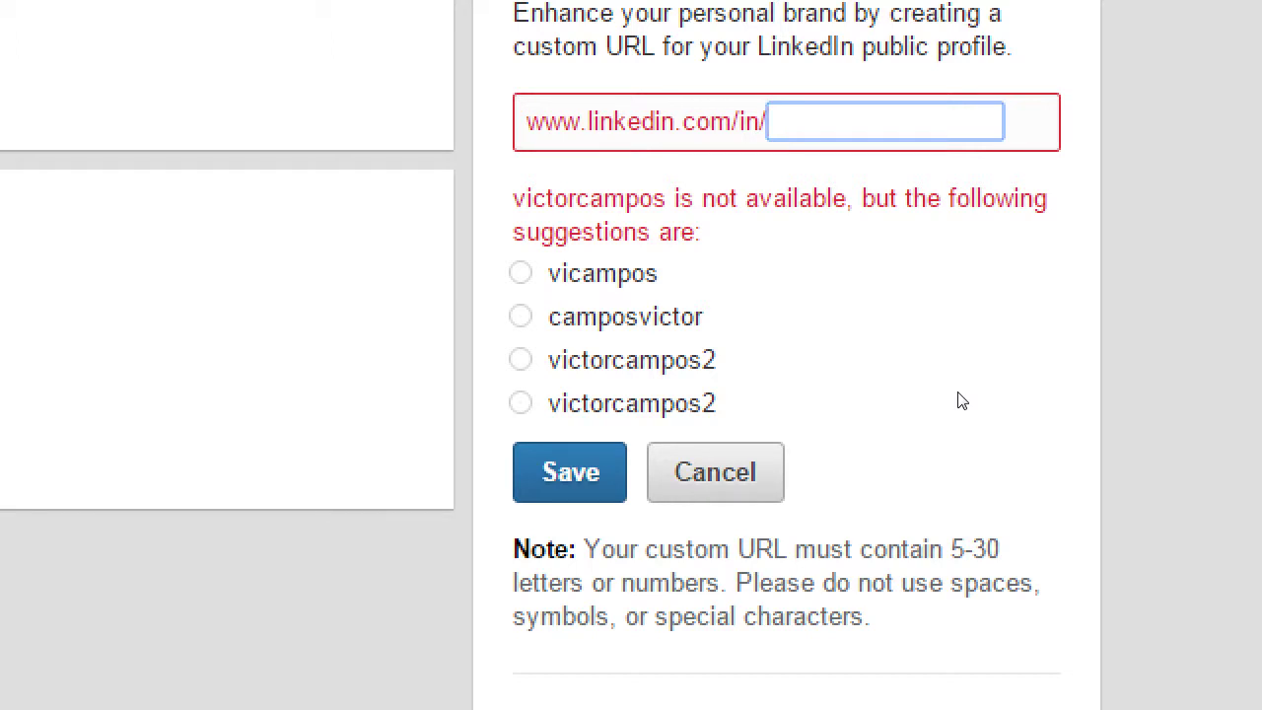
pyautogui.write('ljasfdlkjsdalkfjfdskal')
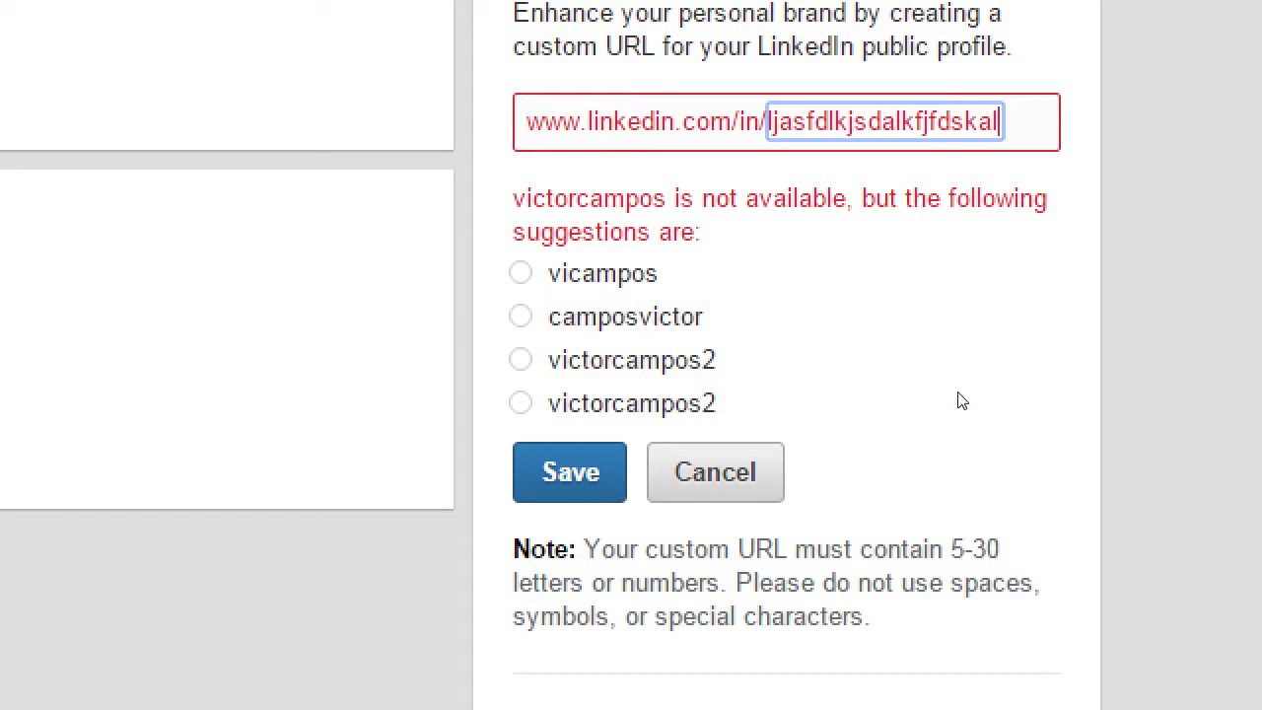
# - Try to save lukeskywalker as the custom public profile URL ending
pyautogui.hotkey('ctrl', 'a')
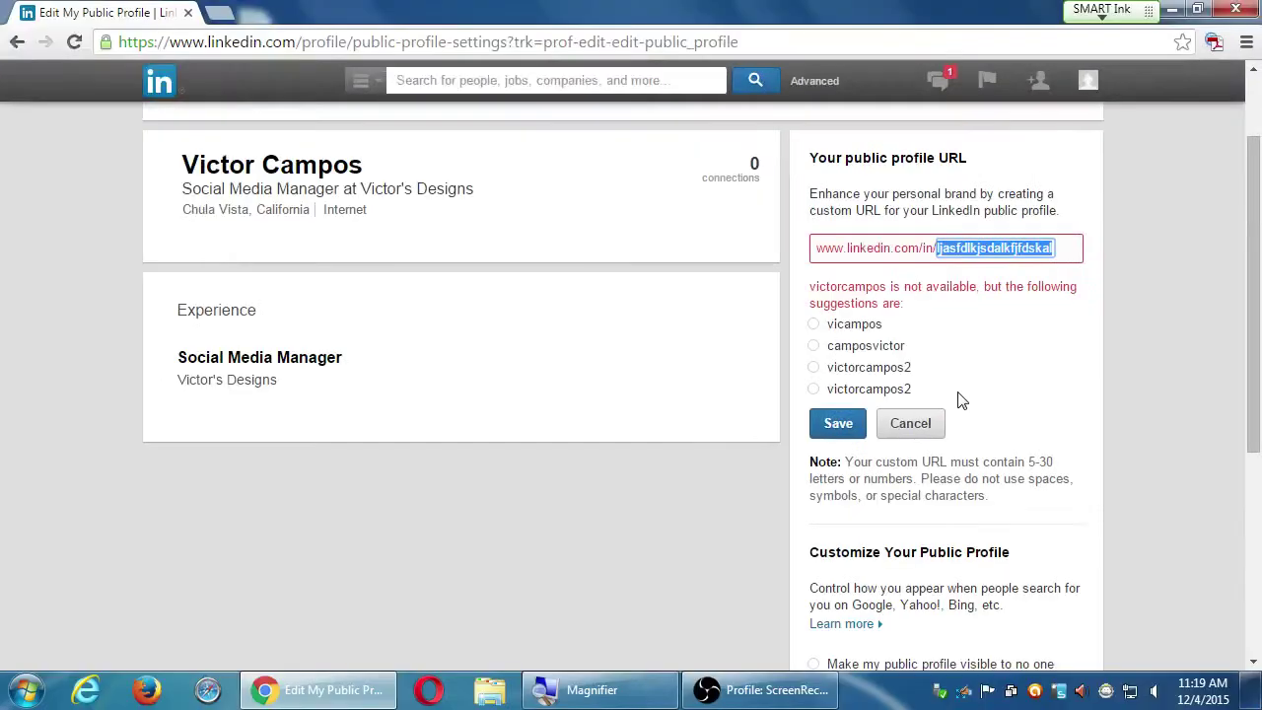
pyautogui.write('lukesky')
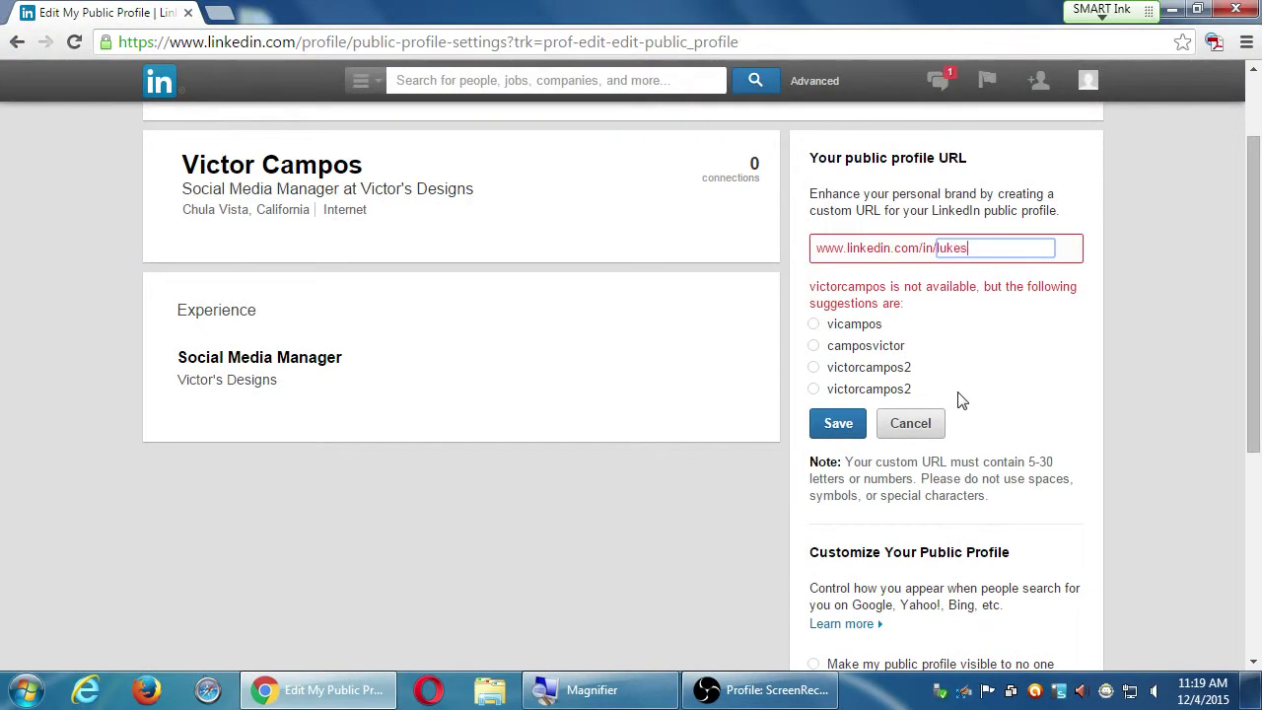
pyautogui.write('walker')
pyautogui.click(840, 425)
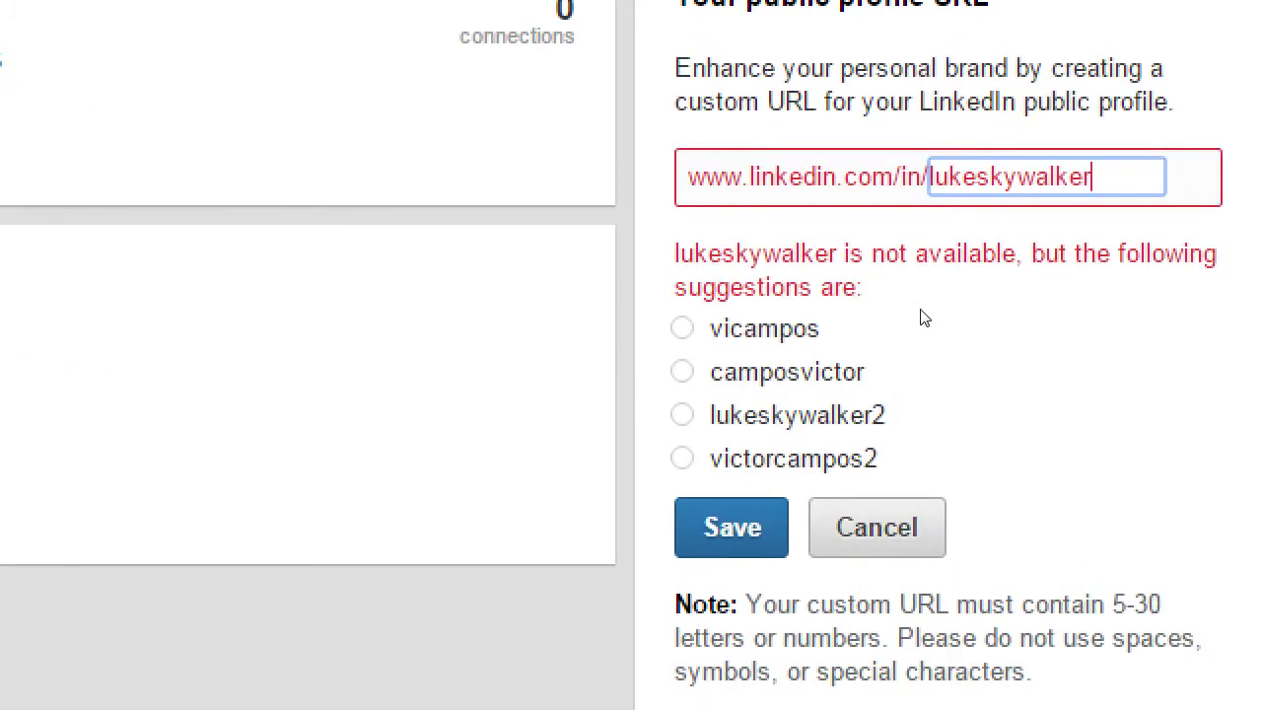
# - Replace the custom URL ending with darthvader and submit it for saving
pyautogui.doubleClick(755, 253)
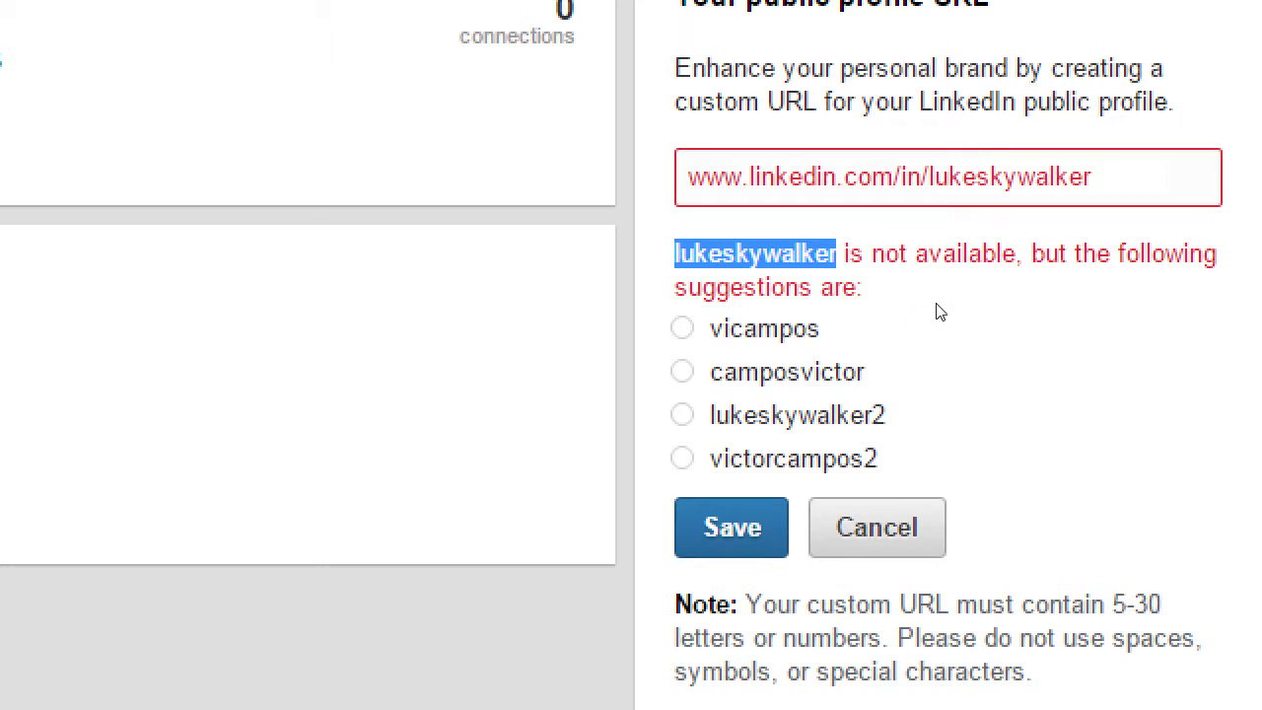
pyautogui.click(979, 251)
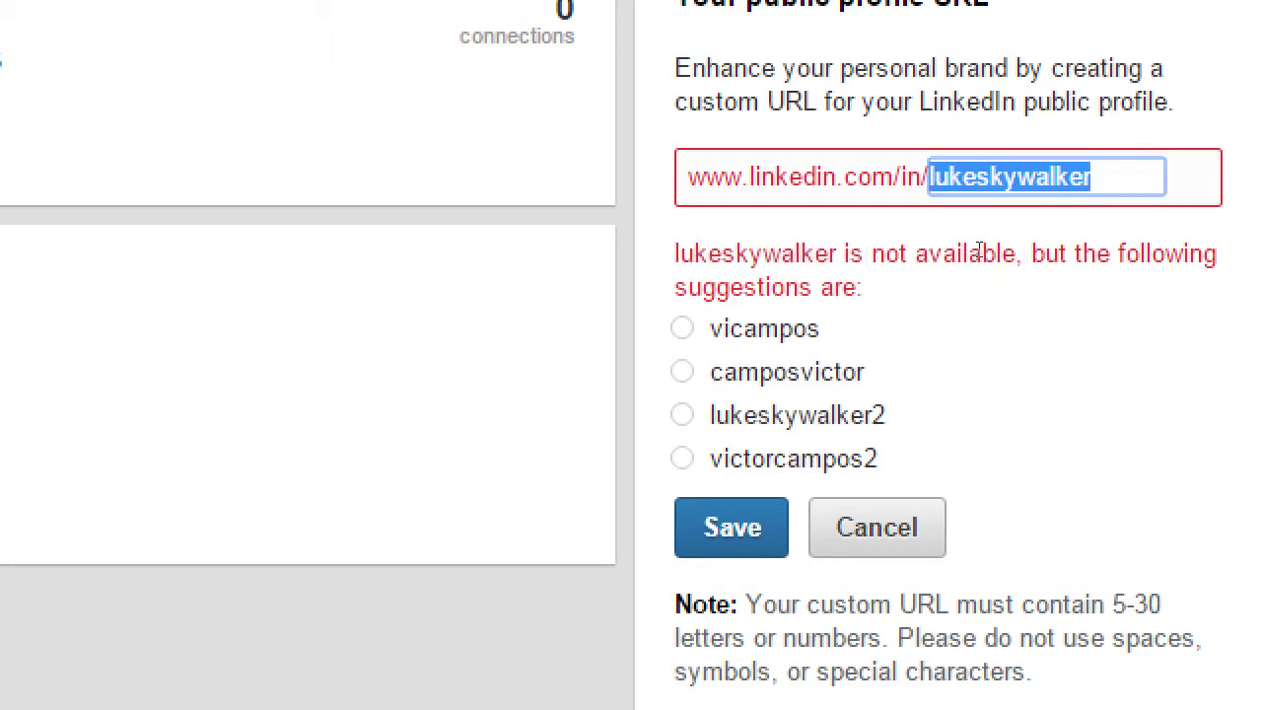
pyautogui.write('darthvader')
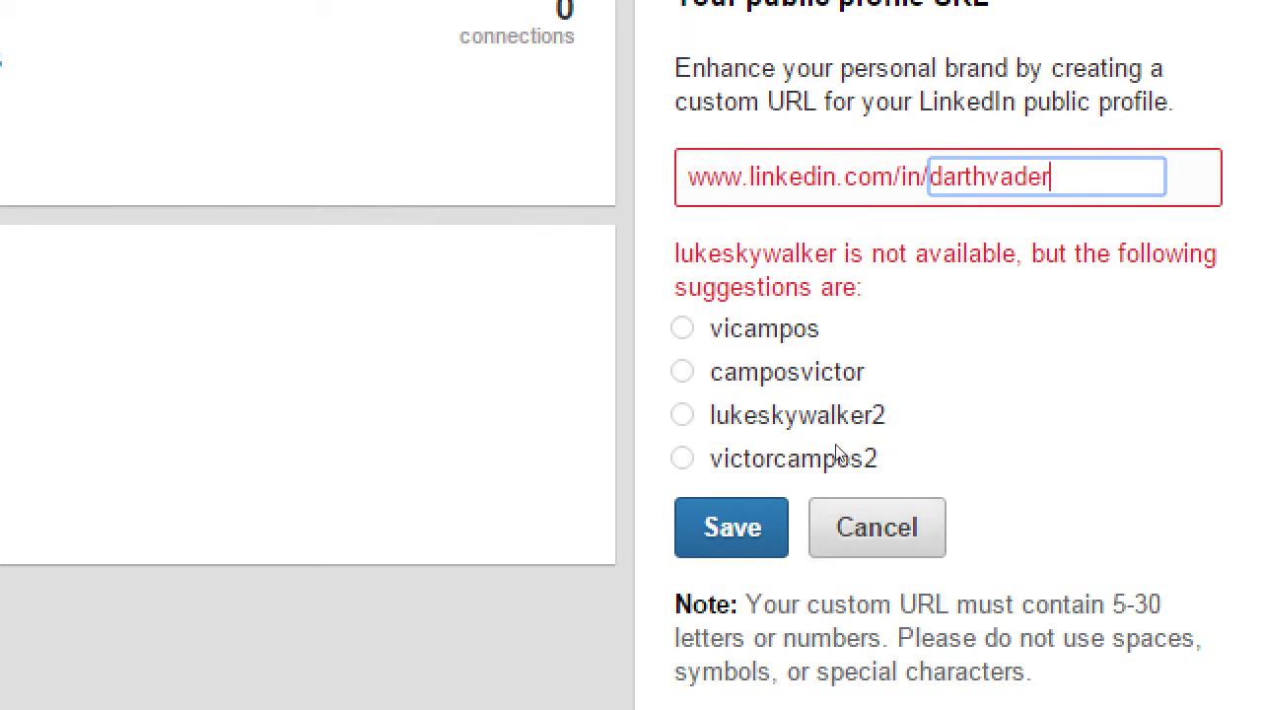
pyautogui.press('Return')
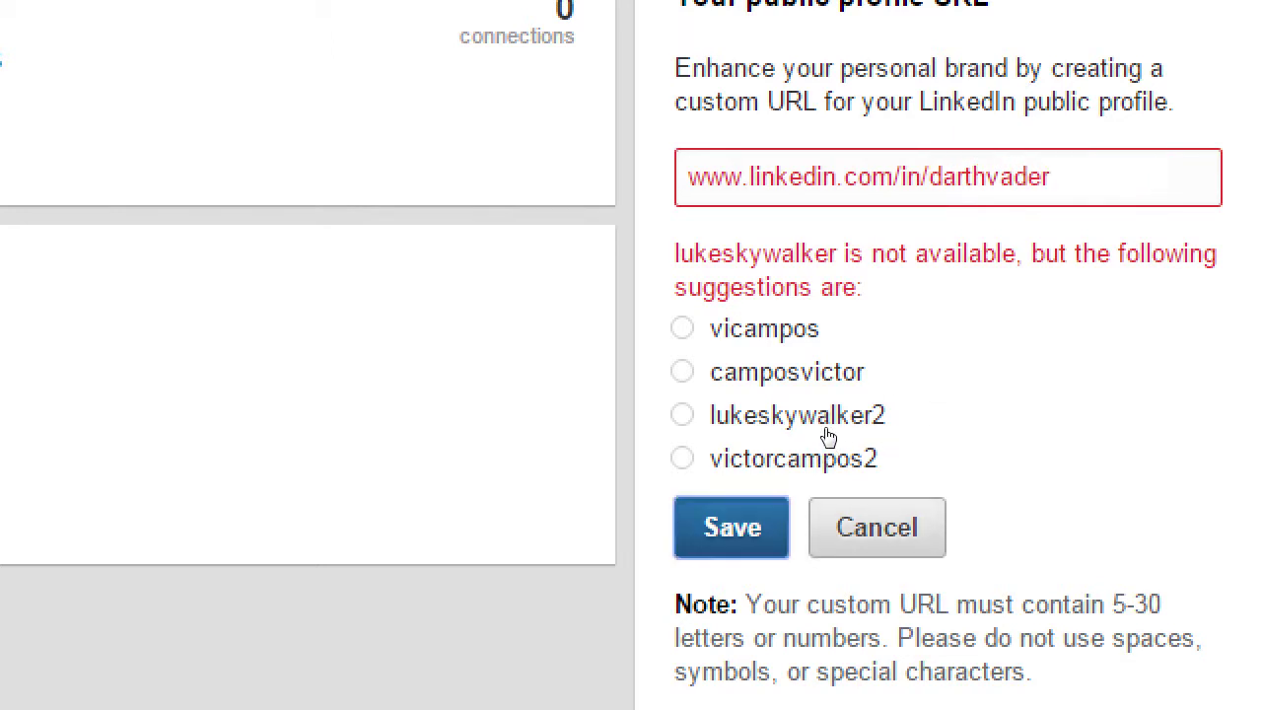
# - Open the existing public profile at linkedin.com/in/darthvader in a new browser tab
pyautogui.doubleClick(735, 253)
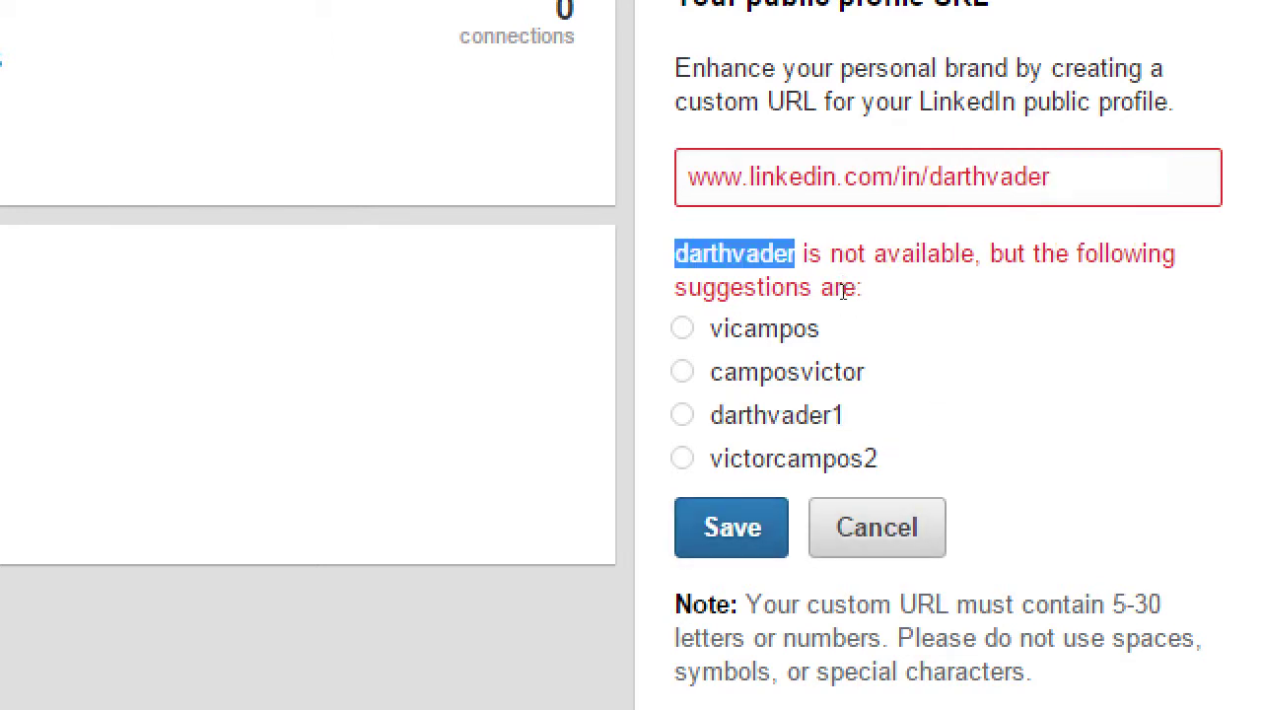
pyautogui.hotkey('ctrl', 't')
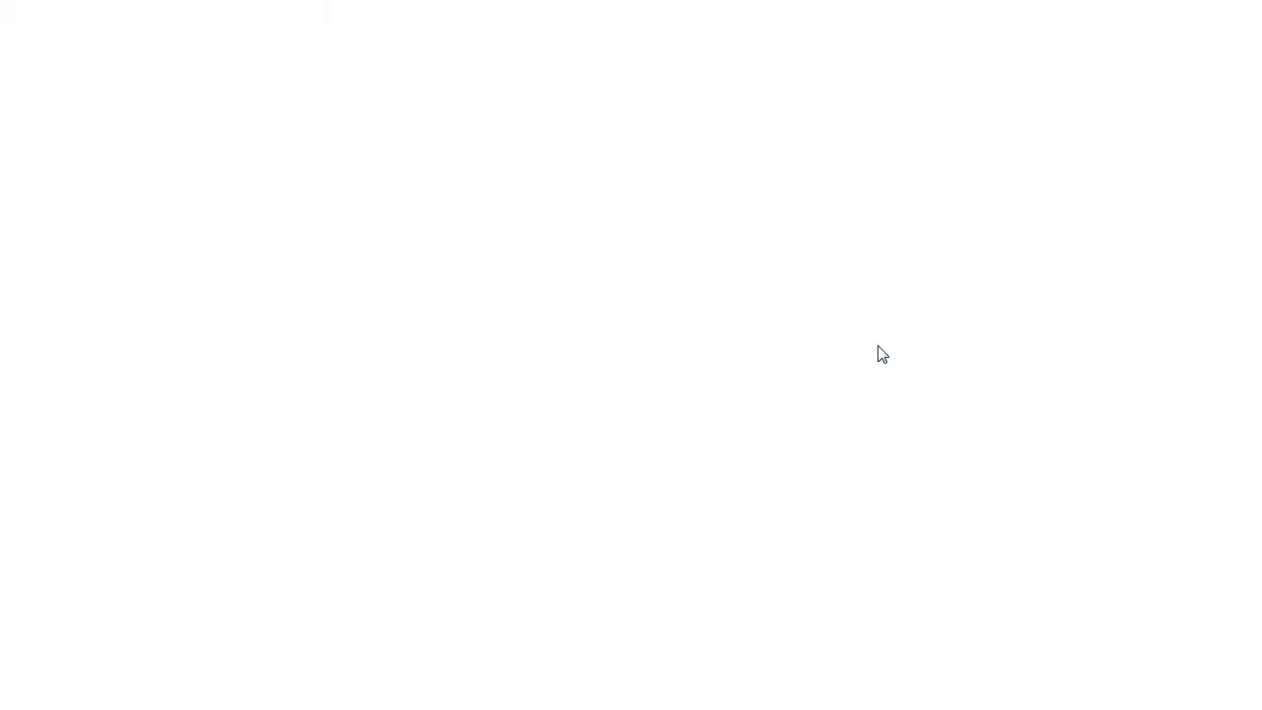
pyautogui.write('kub')
pyautogui.press('BackSpace')
pyautogui.press('BackSpace')
pyautogui.press('BackSpace')
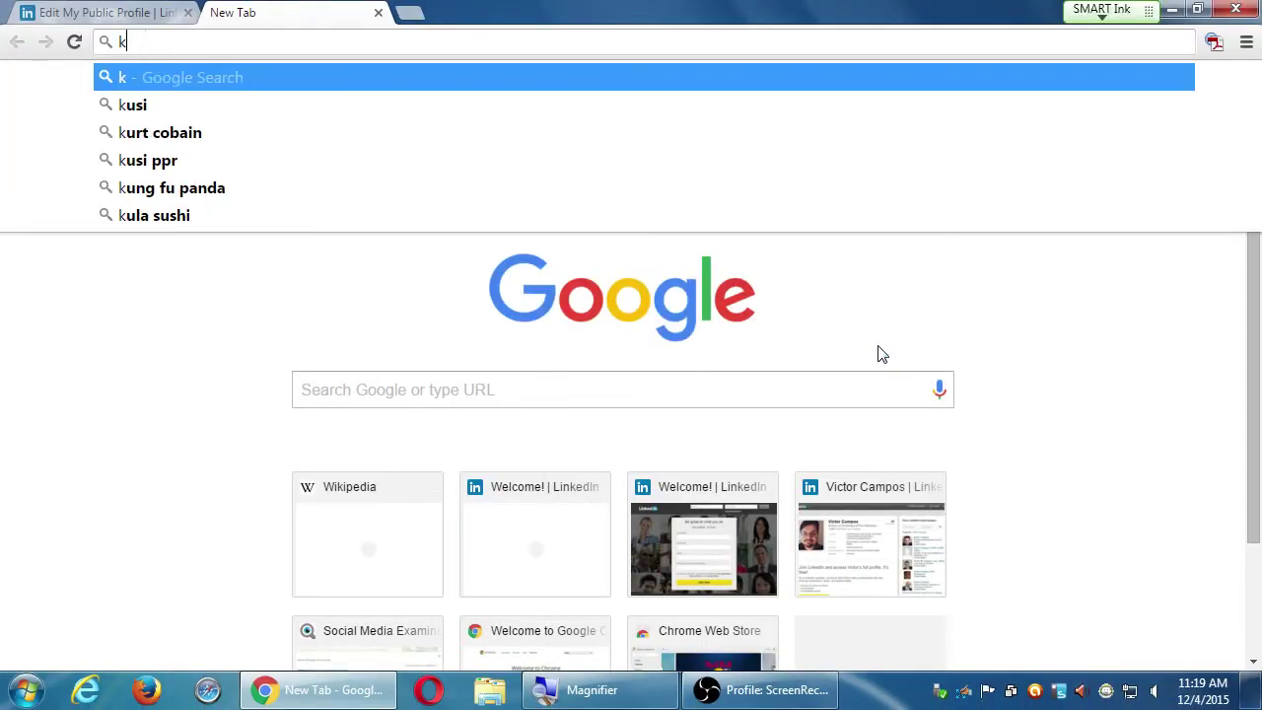
pyautogui.write('linkedin.com/in/darthvader')
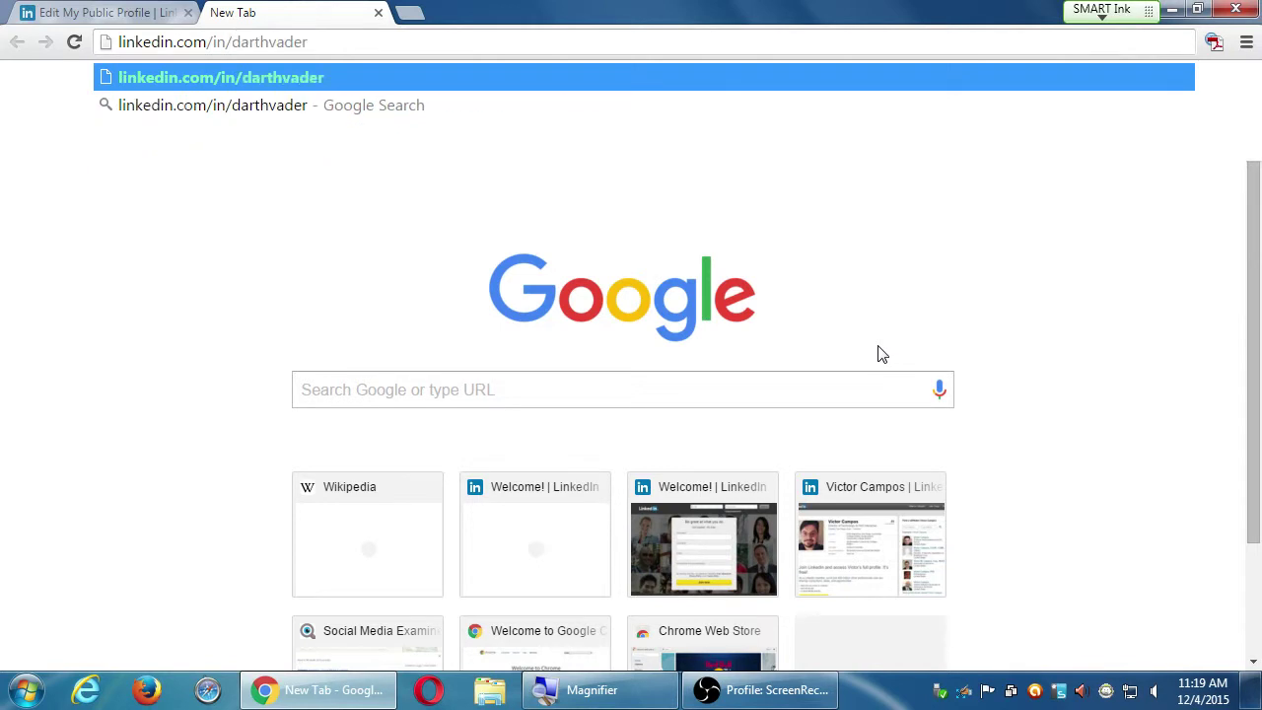
pyautogui.press('Return')
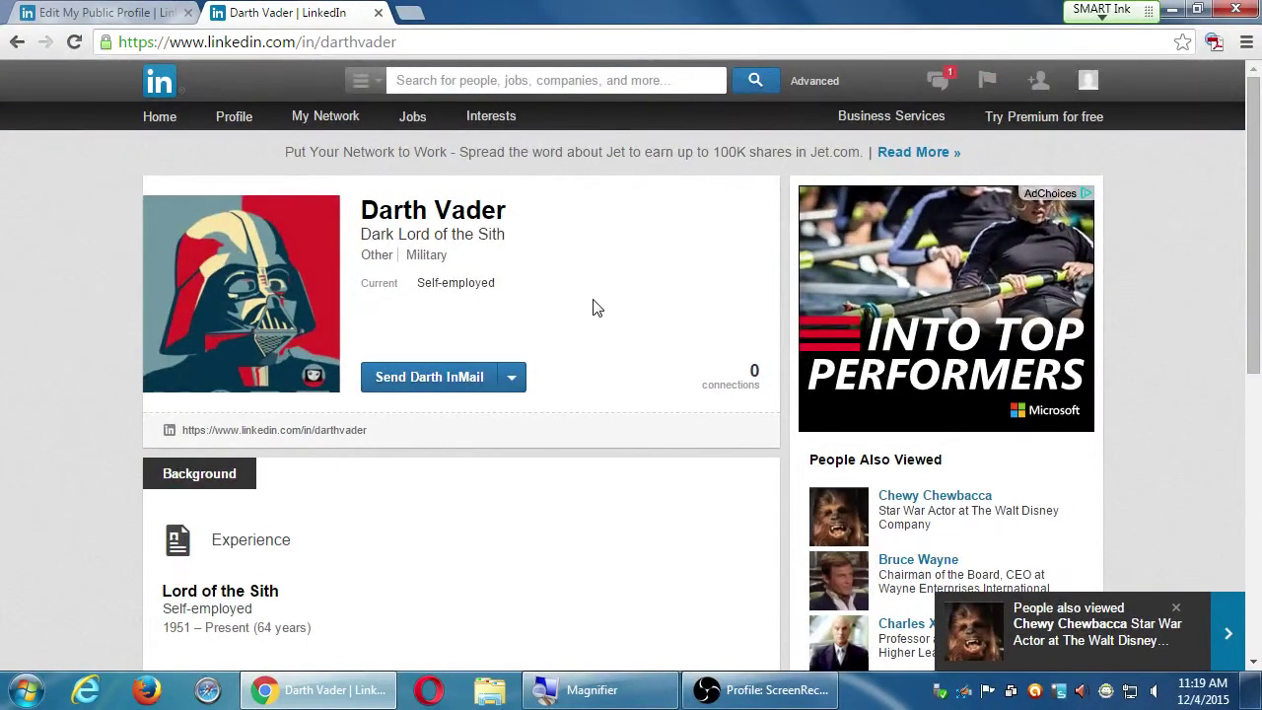
# - Examine the Darth Vader profile's headline, Experience section and People Also Viewed list
pyautogui.scroll(-1, 594, 306)
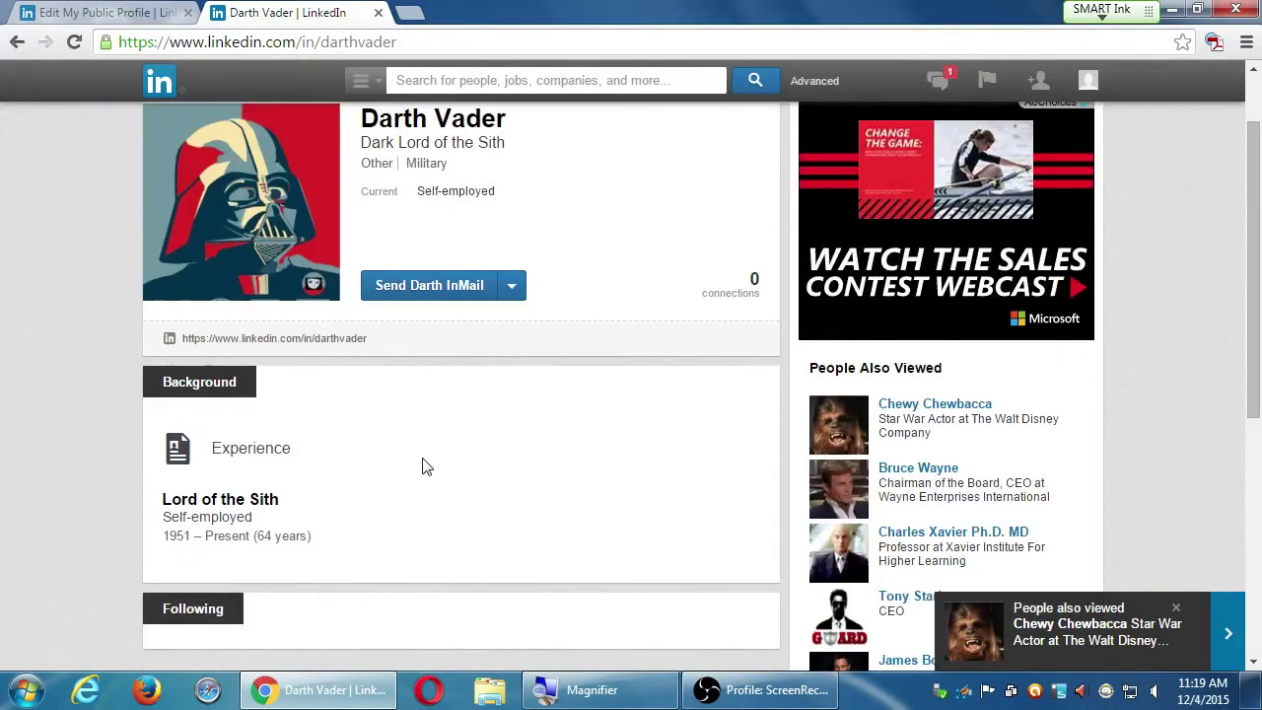
pyautogui.scroll(-1, 395, 461)
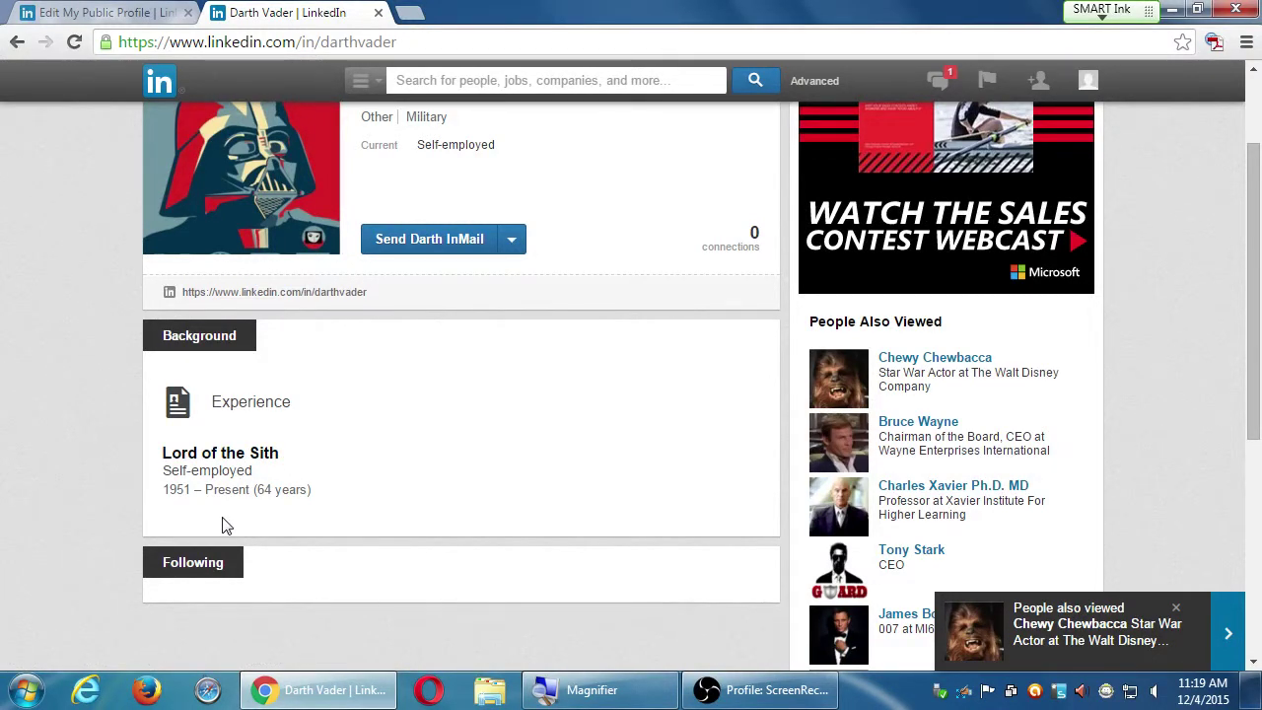
pyautogui.scroll(-3, 335, 528)
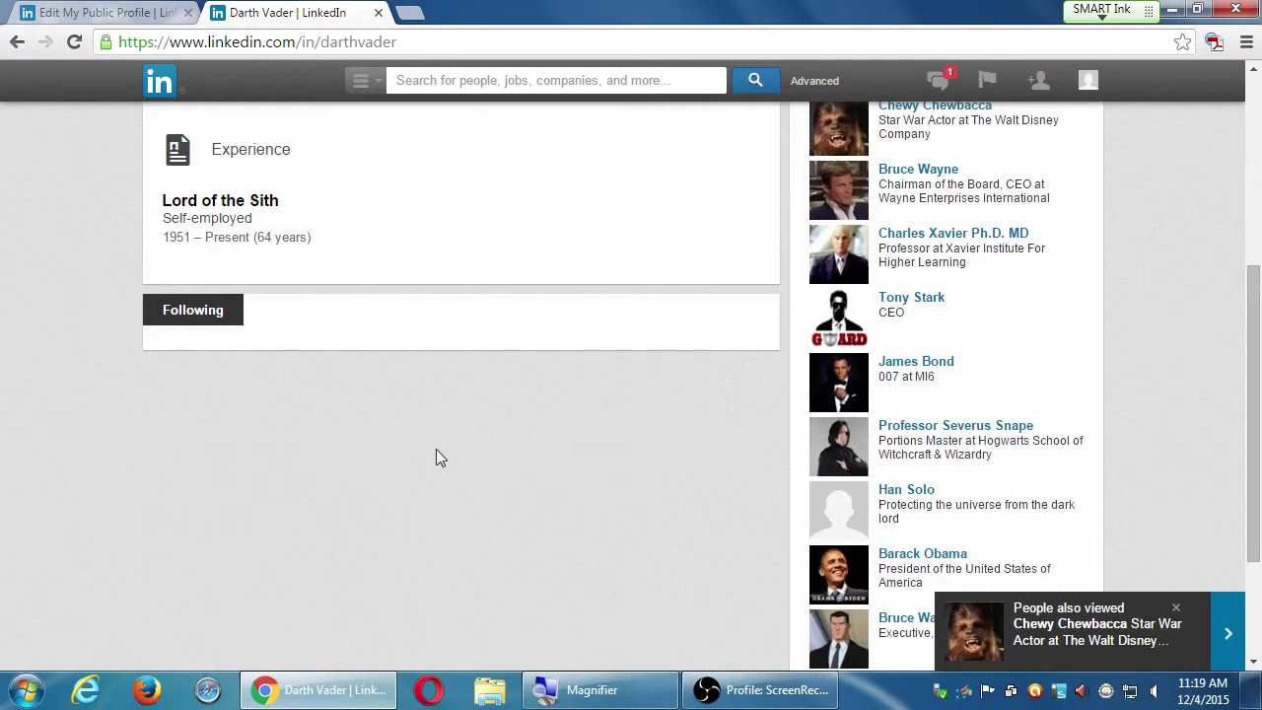
pyautogui.scroll(-2, 440, 457)
pyautogui.scroll(7, 444, 454)
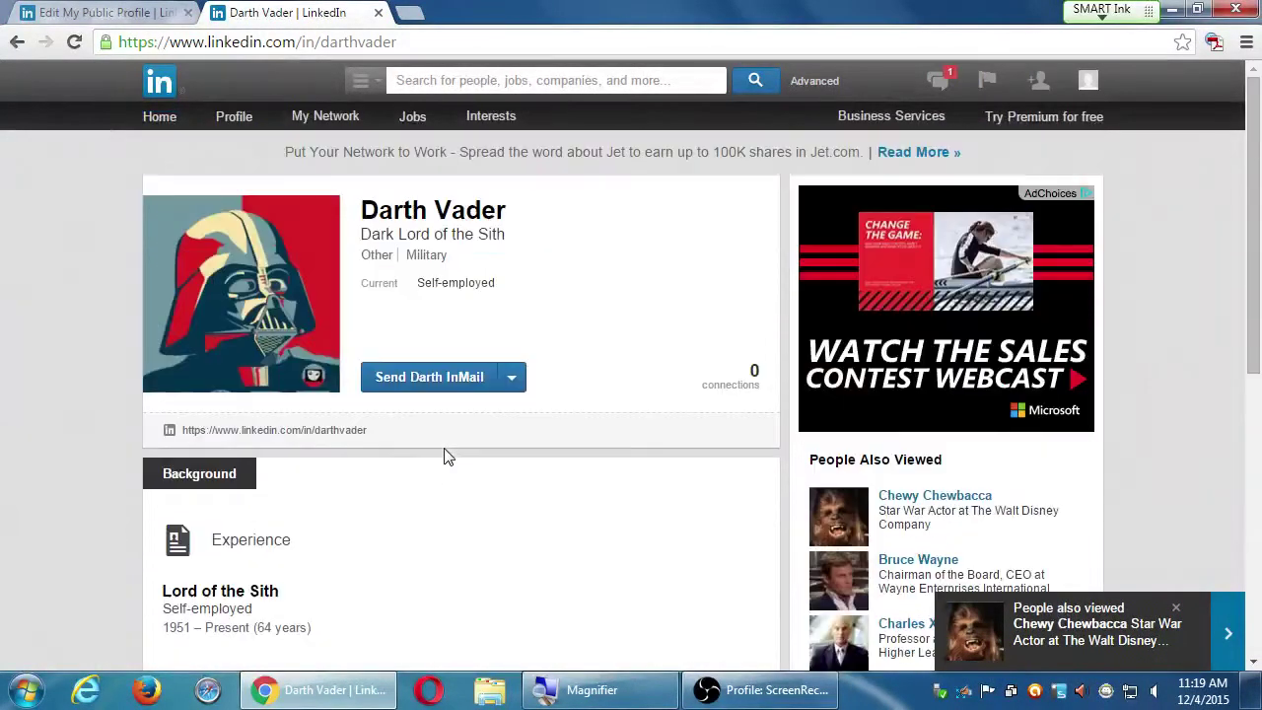
pyautogui.scroll(-7, 444, 456)
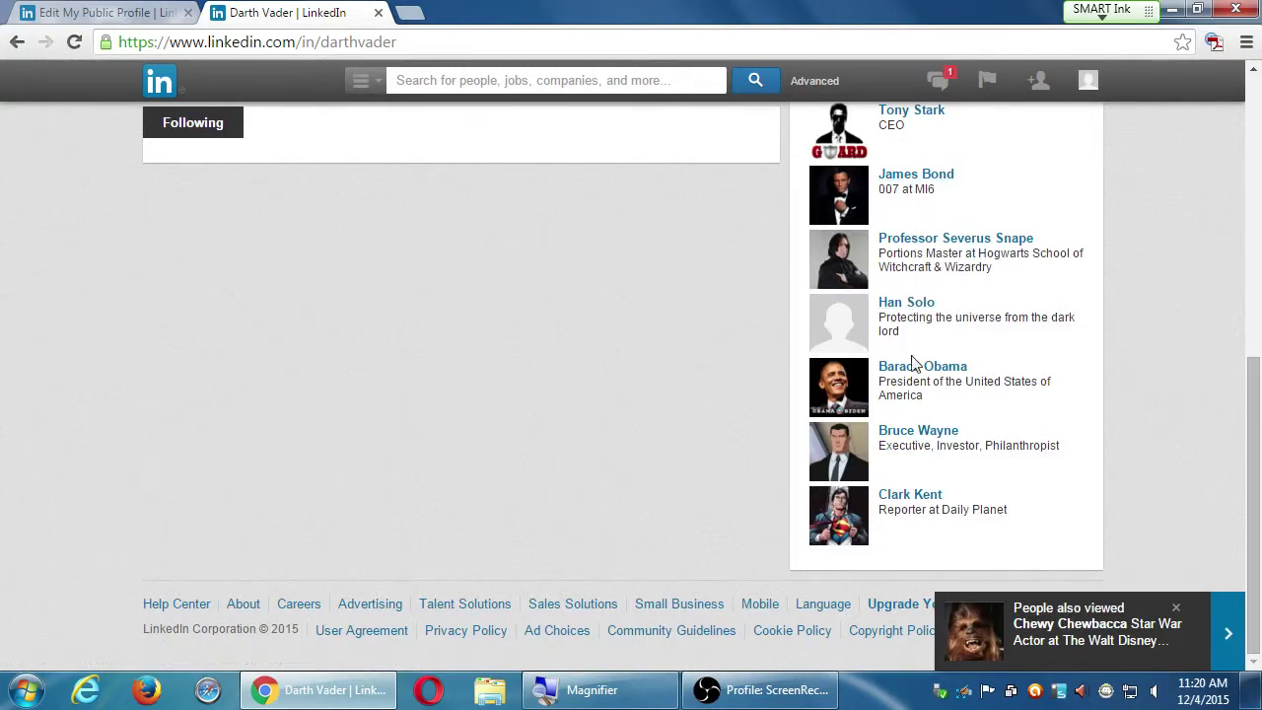
pyautogui.scroll(1, 908, 434)
pyautogui.scroll(3, 907, 444)
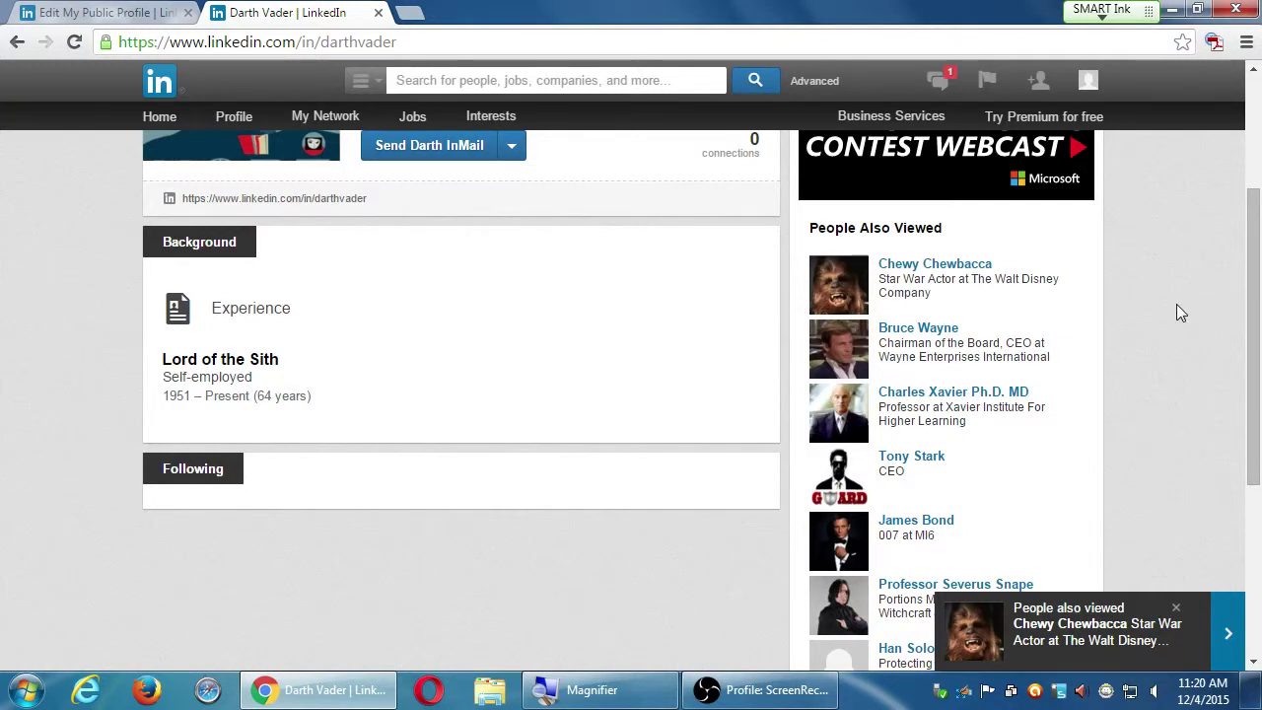
pyautogui.scroll(3, 858, 390)
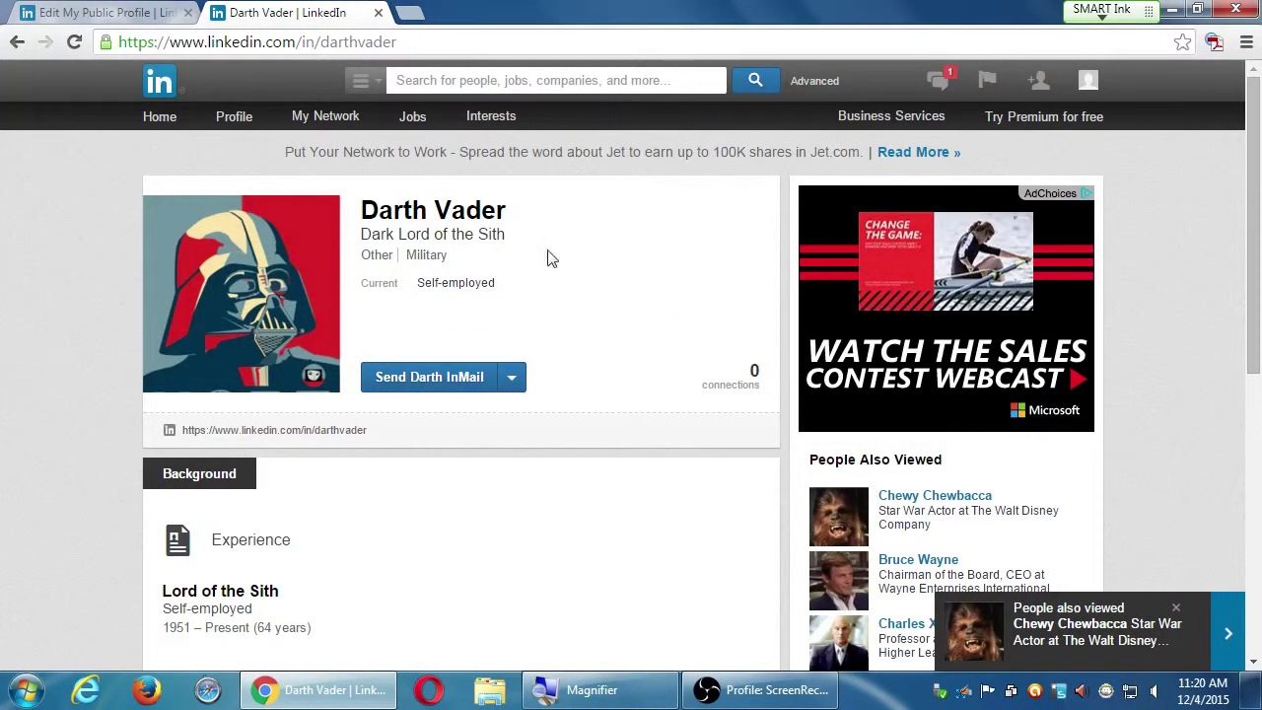
# - Close the Darth Vader profile tab and go from the public profile settings to the Edit Profile page
pyautogui.click(89, 10)
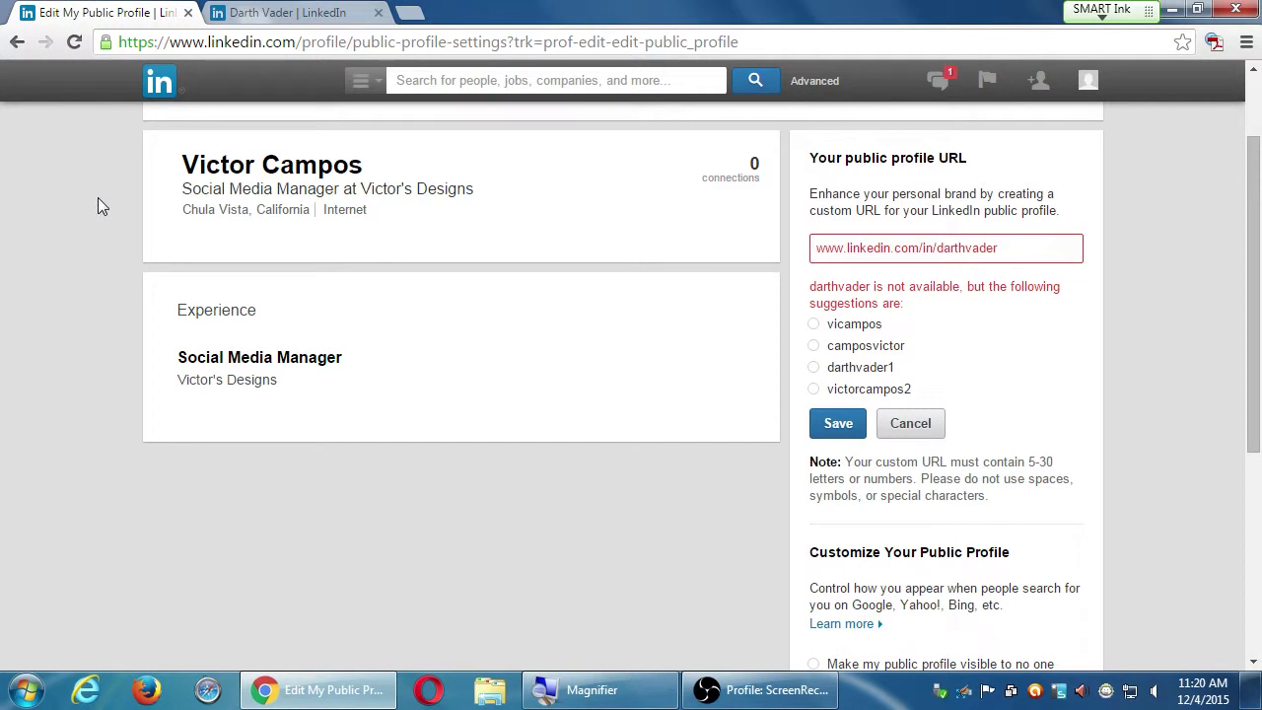
pyautogui.scroll(2, 475, 416)
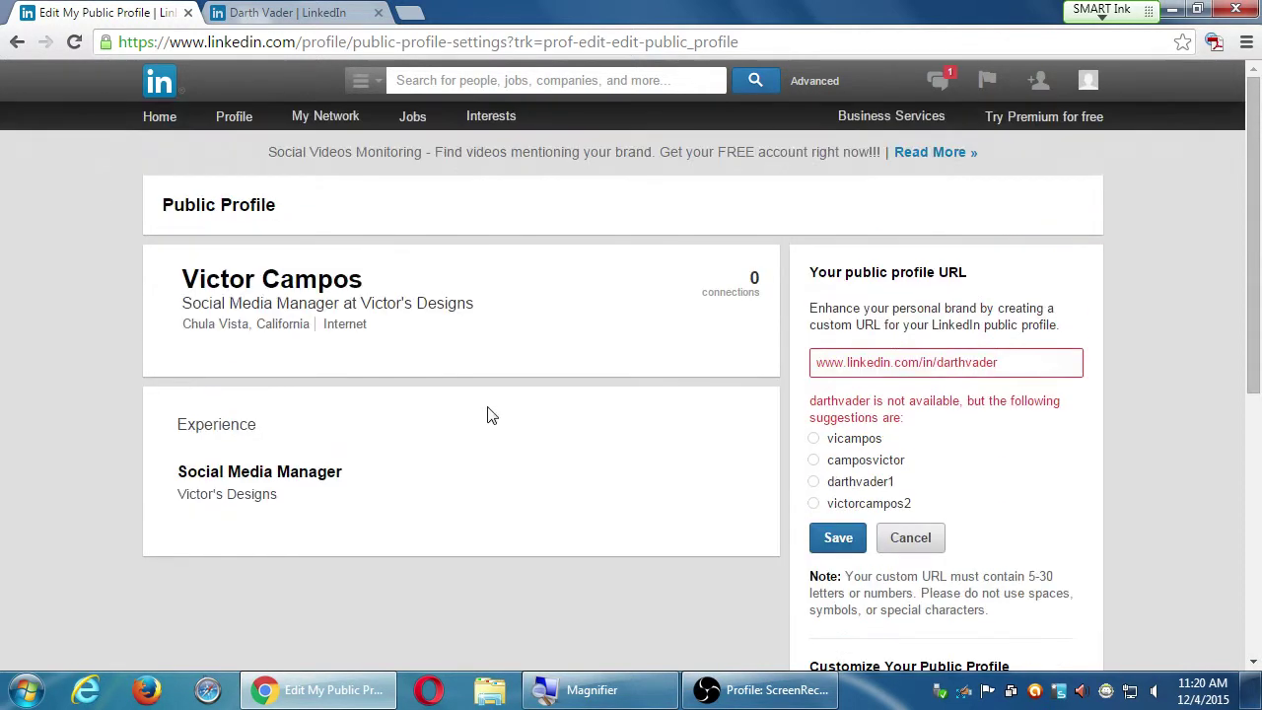
pyautogui.middleClick(261, 12)
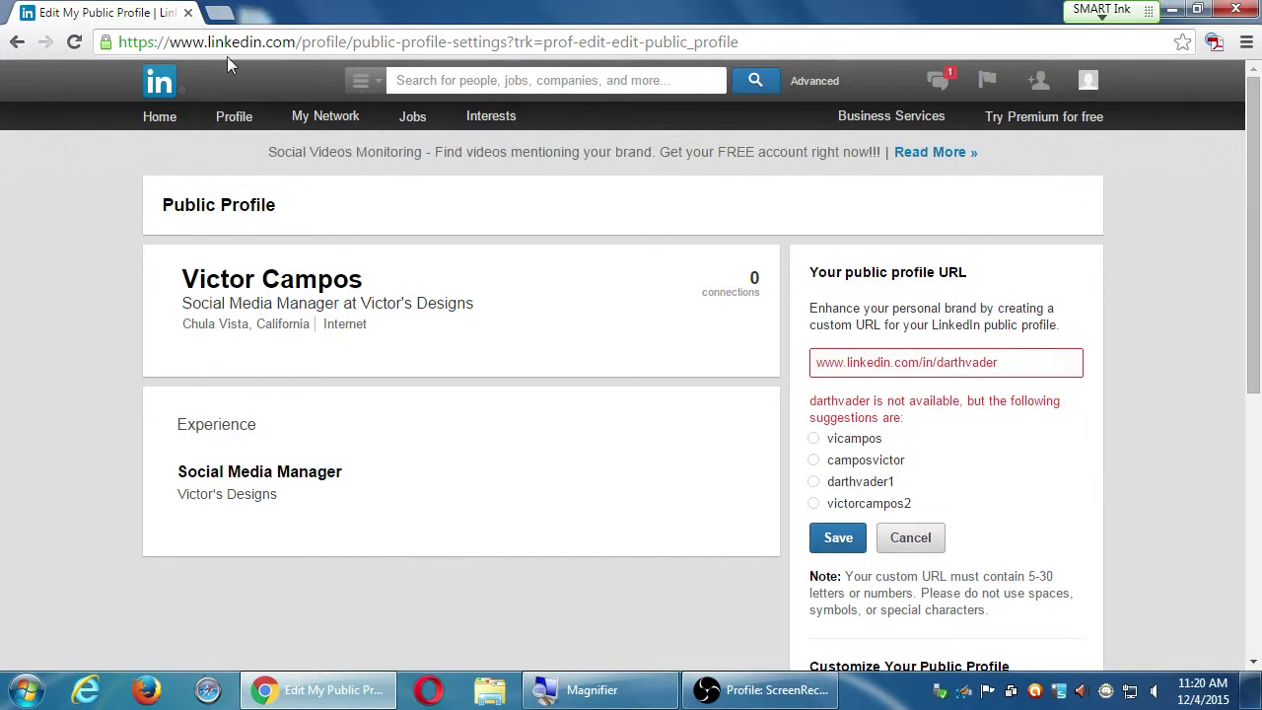
pyautogui.moveTo(235, 118)
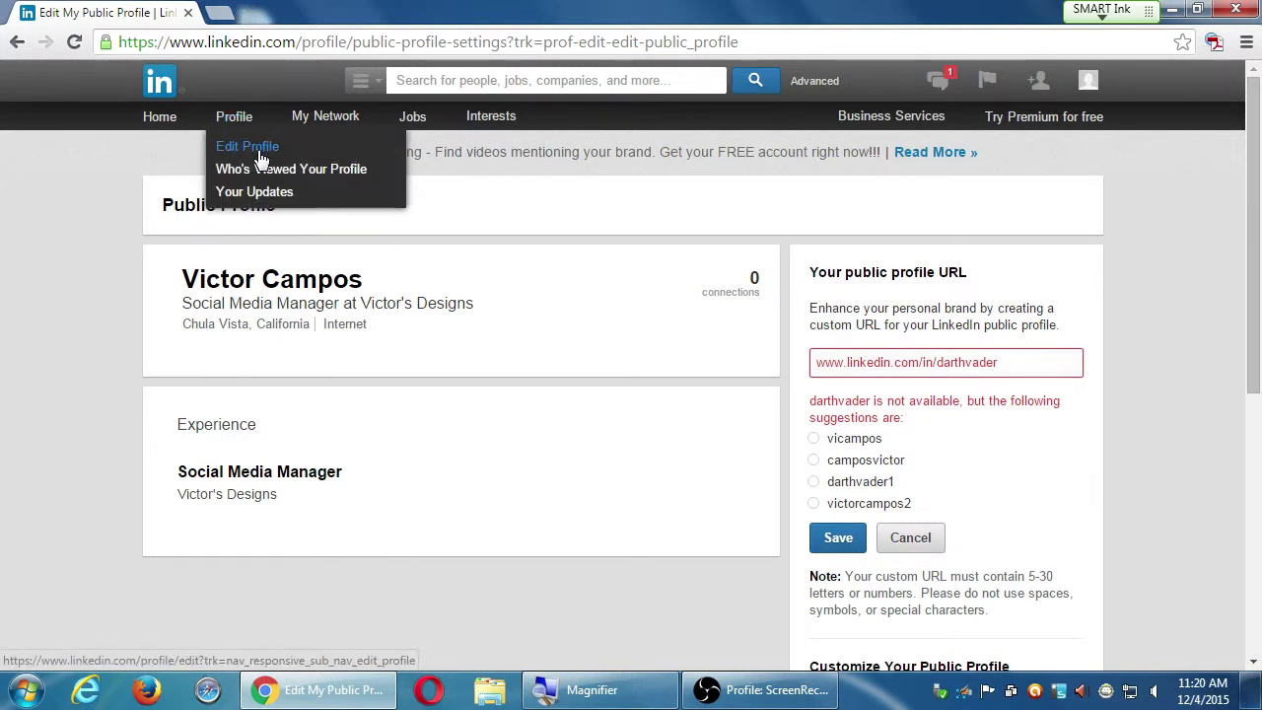
pyautogui.click(258, 149)
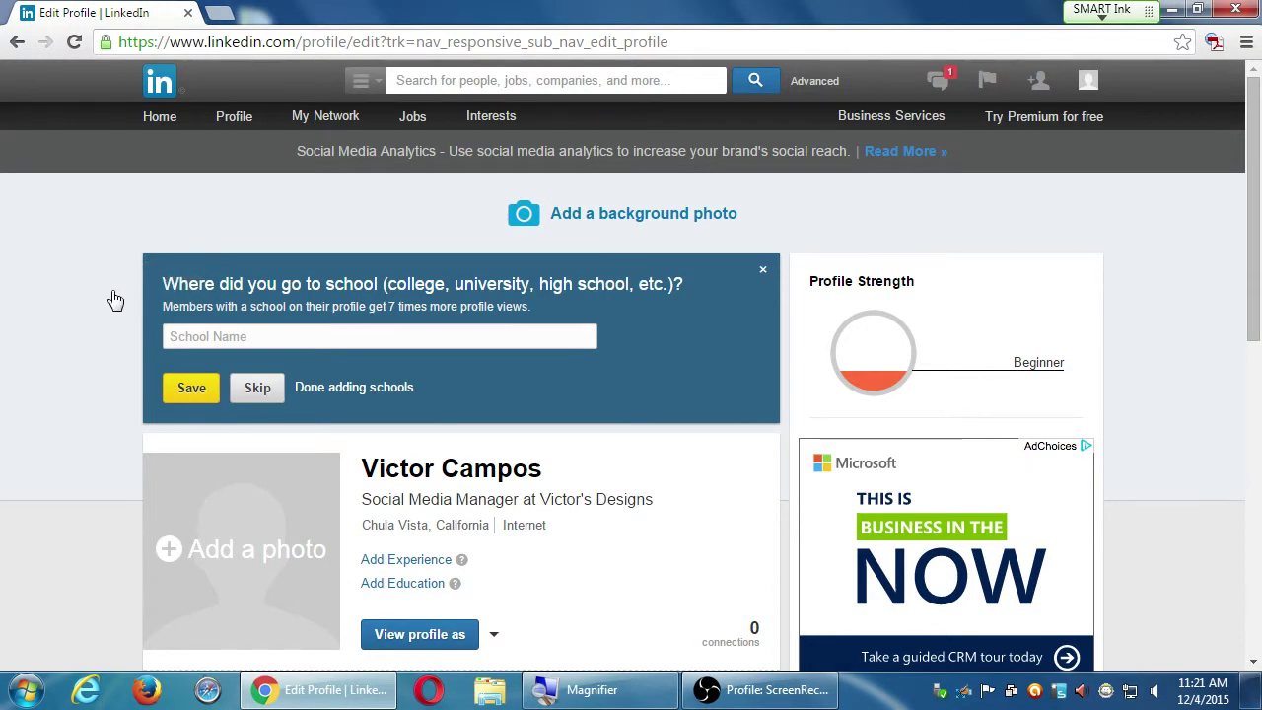
# - Open a blank position entry for the Experience section from the profile summary
pyautogui.scroll(-3, 110, 302)
pyautogui.scroll(-1, 103, 304)
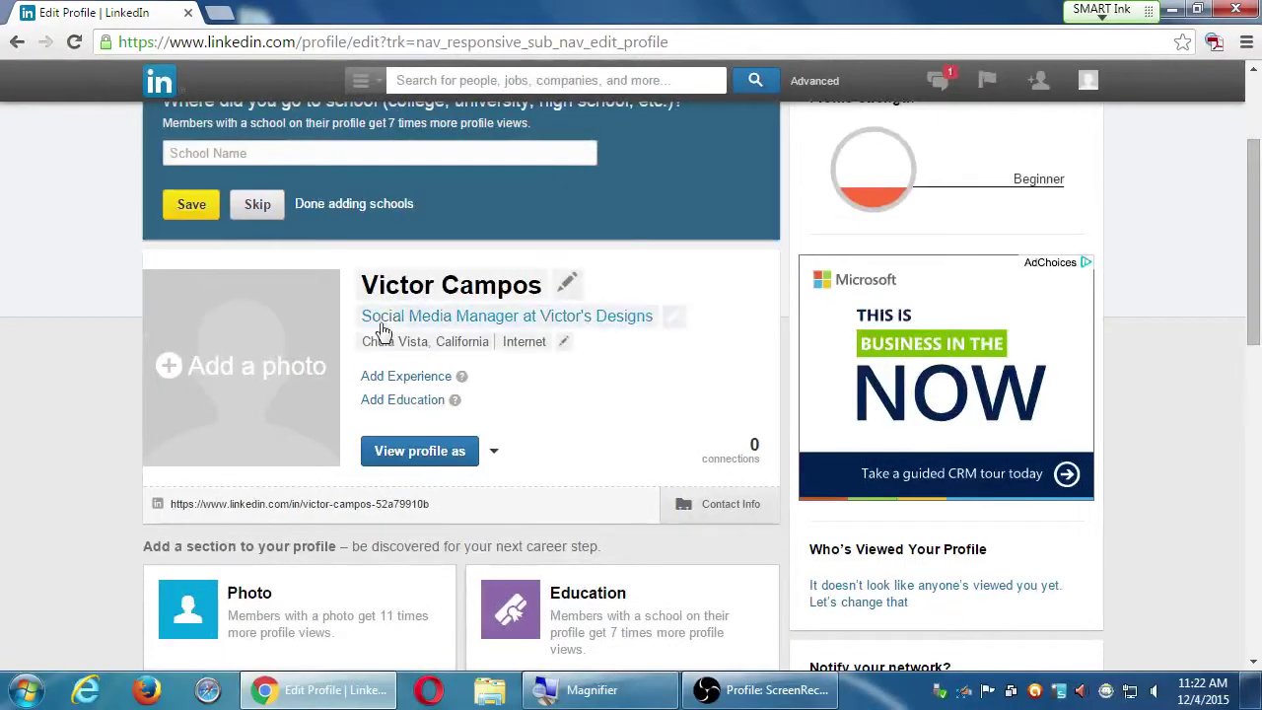
pyautogui.click(462, 392)
pyautogui.scroll(8, 389, 376)
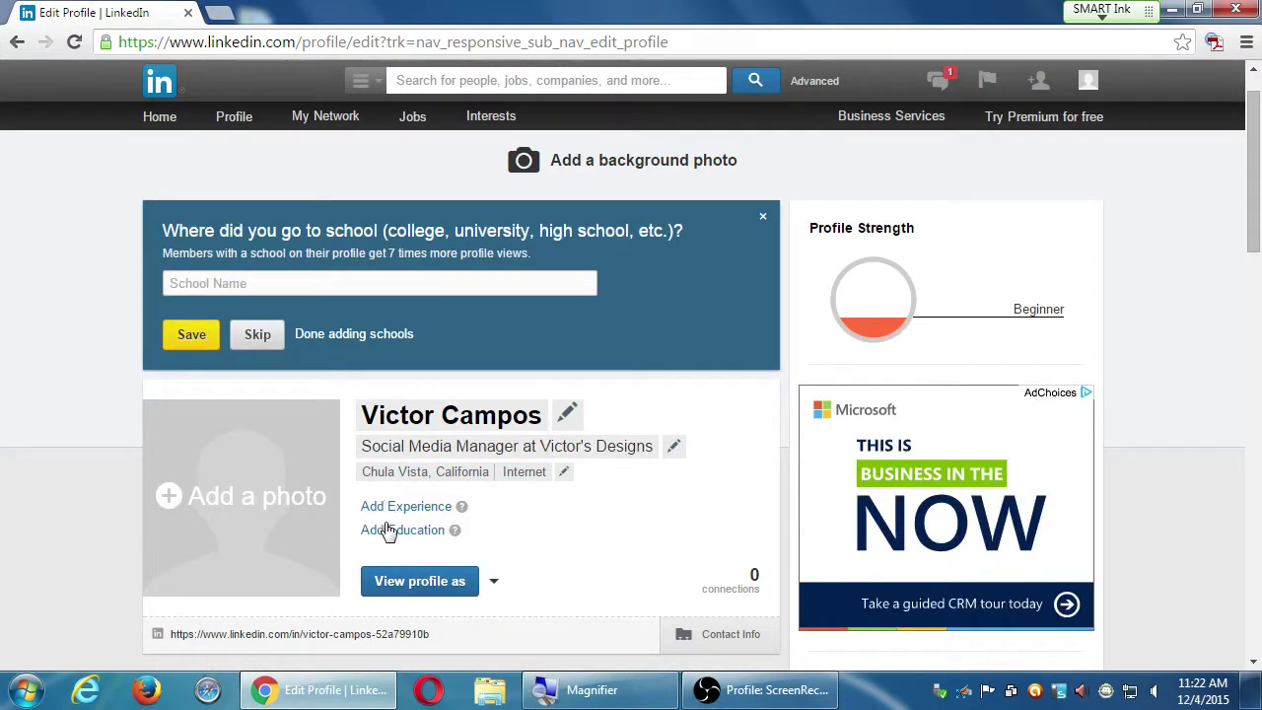
pyautogui.click(394, 507)
# - Examine the blank position form's company, title, location, time period and description fields
pyautogui.scroll(2, 285, 355)
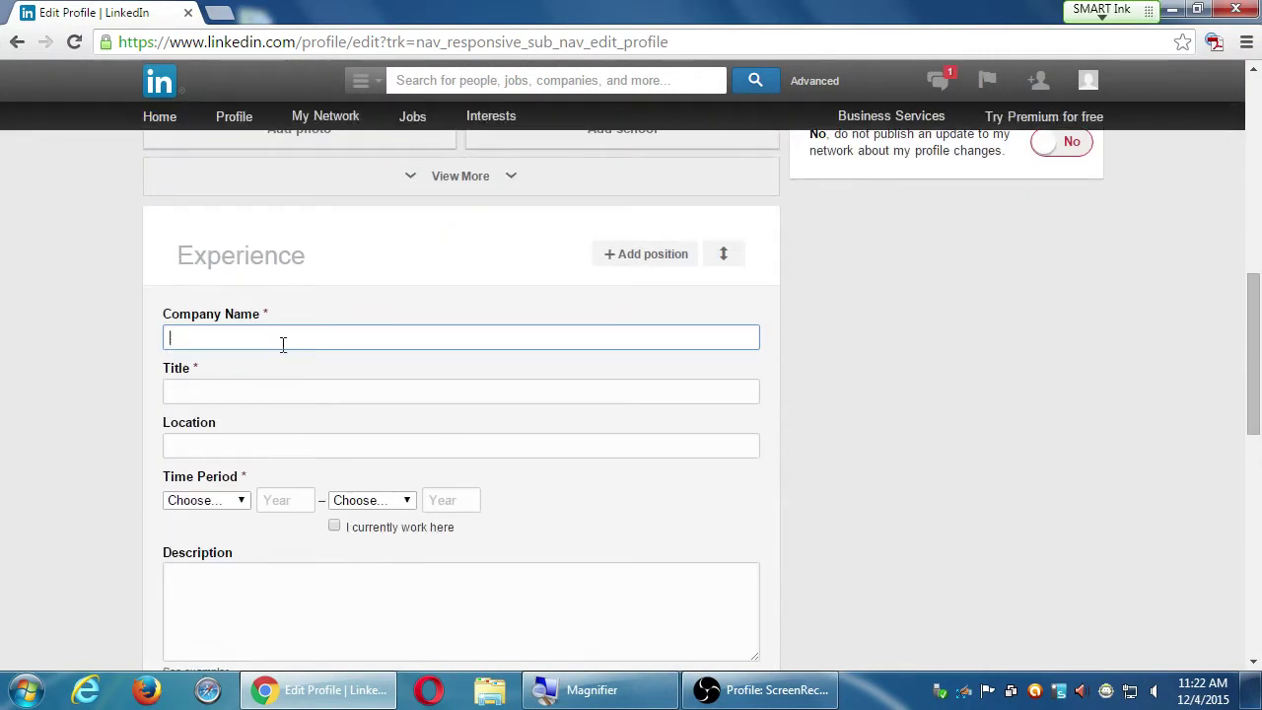
pyautogui.scroll(1, 261, 254)
pyautogui.scroll(4, 369, 389)
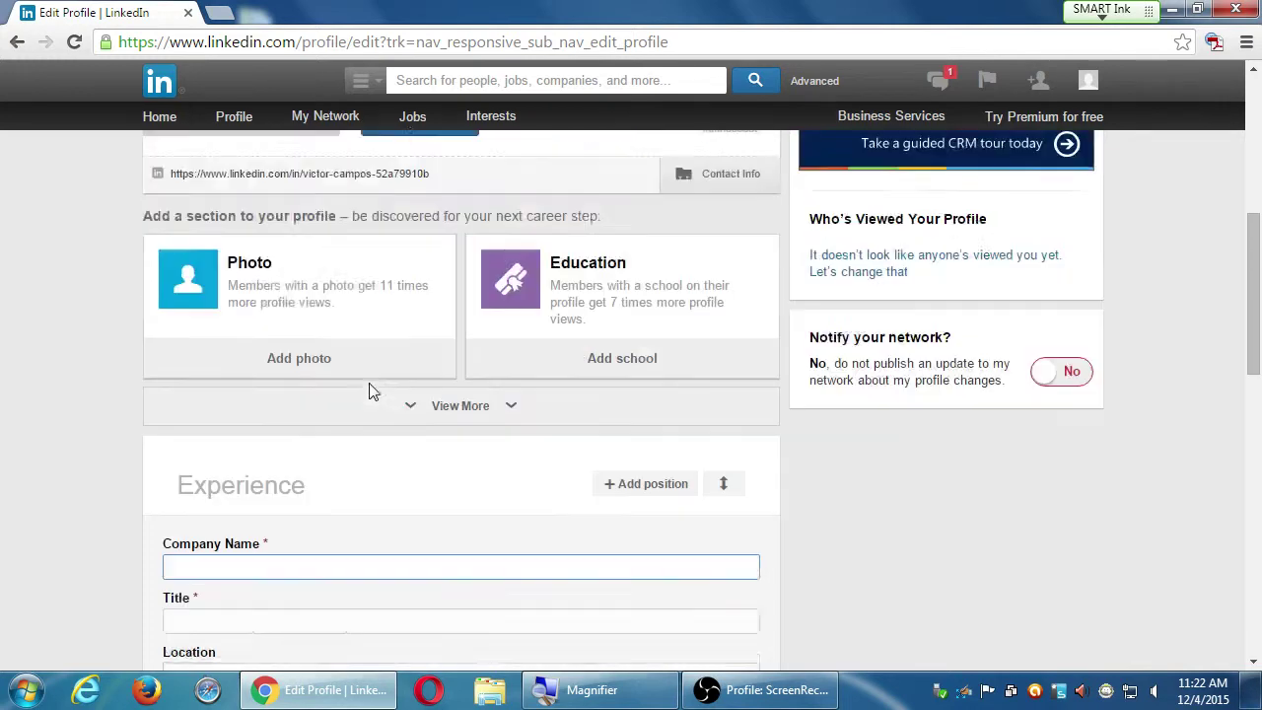
pyautogui.scroll(-3, 365, 387)
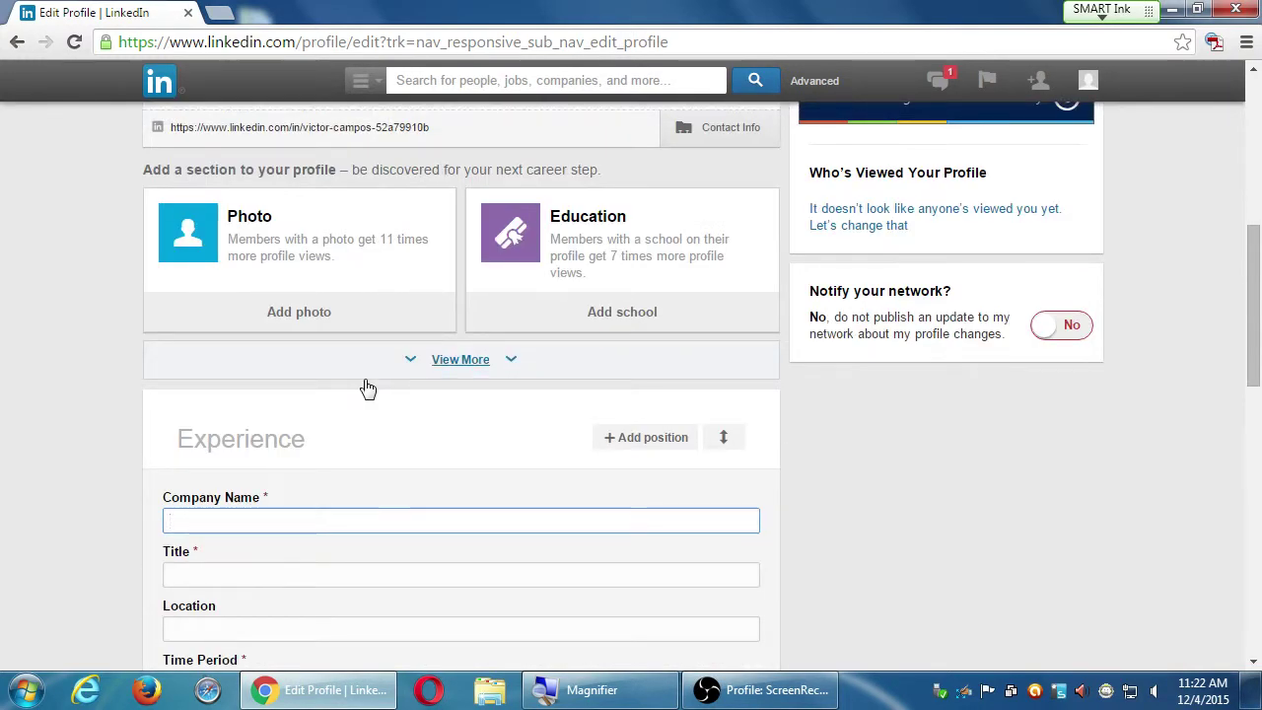
pyautogui.click(74, 368)
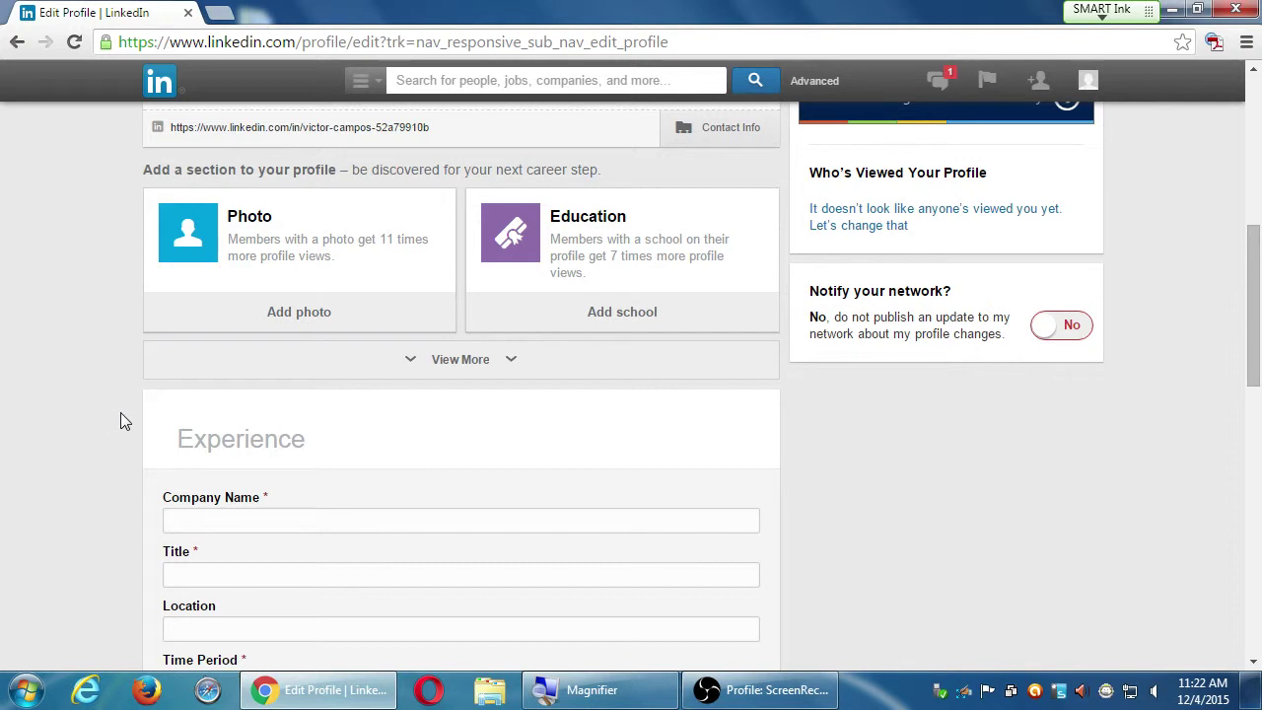
pyautogui.scroll(-3, 220, 432)
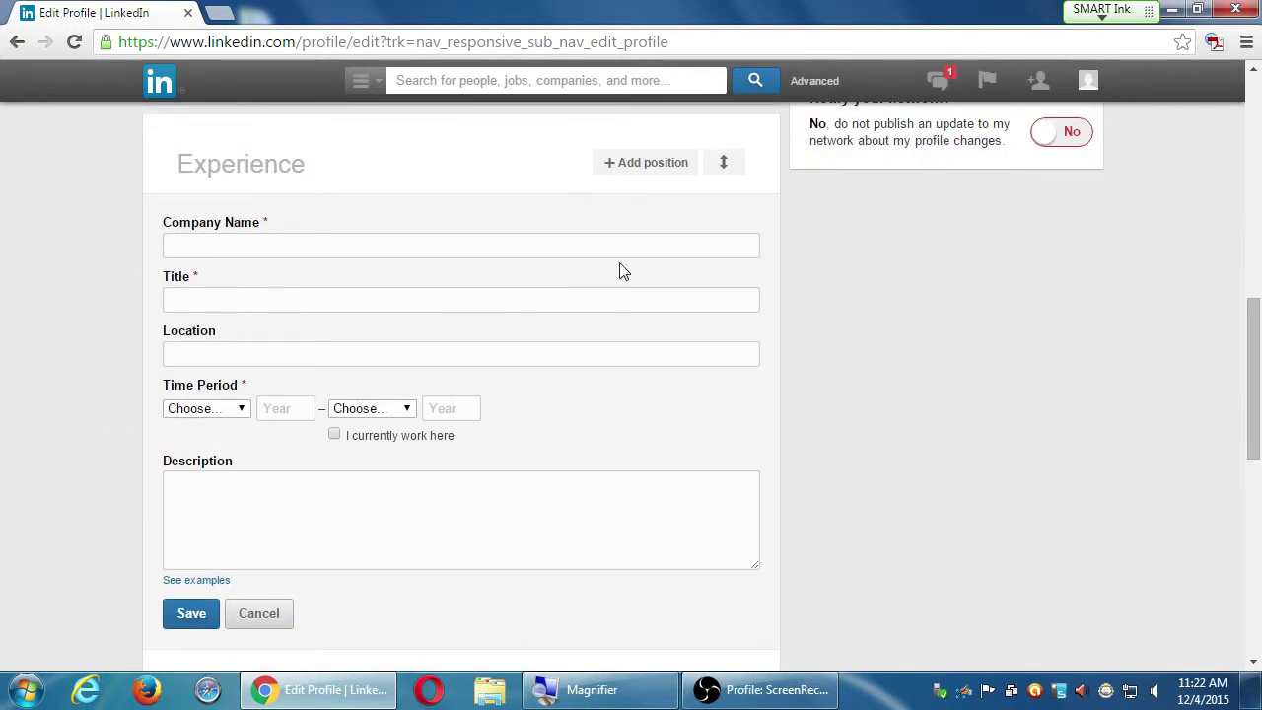
pyautogui.scroll(-1, 621, 272)
pyautogui.scroll(3, 620, 275)
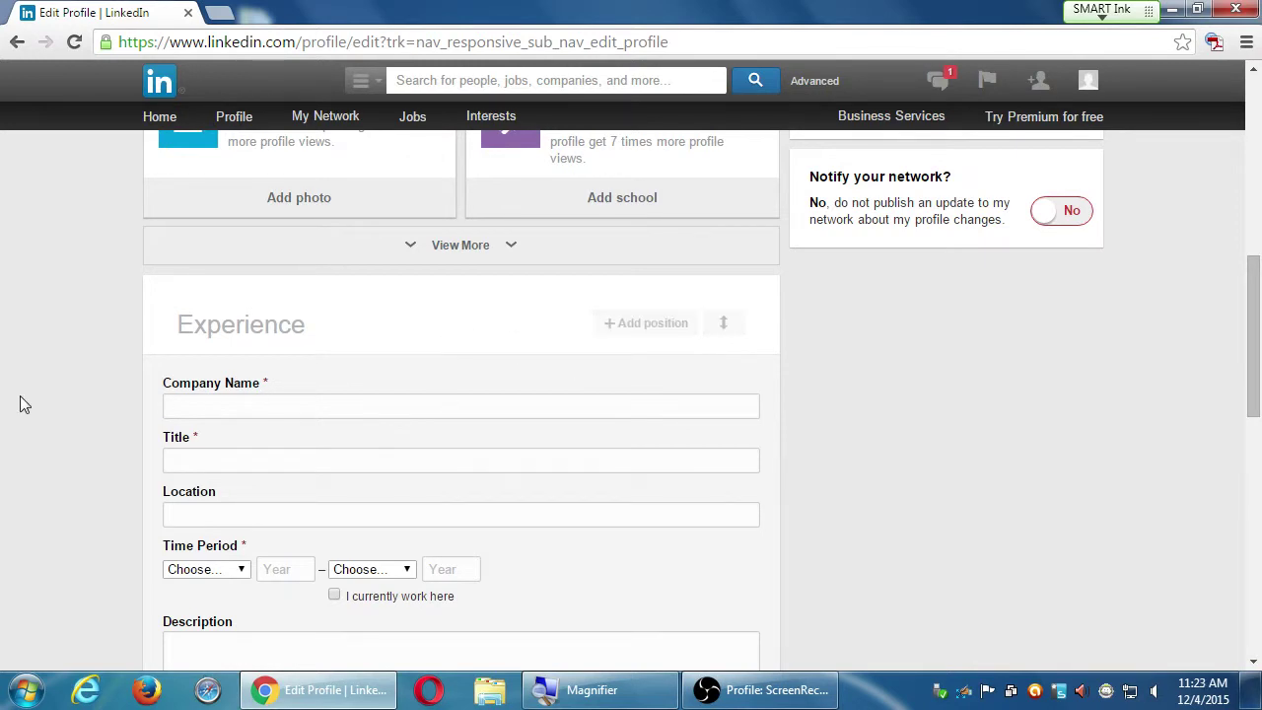
pyautogui.scroll(-1, 23, 396)
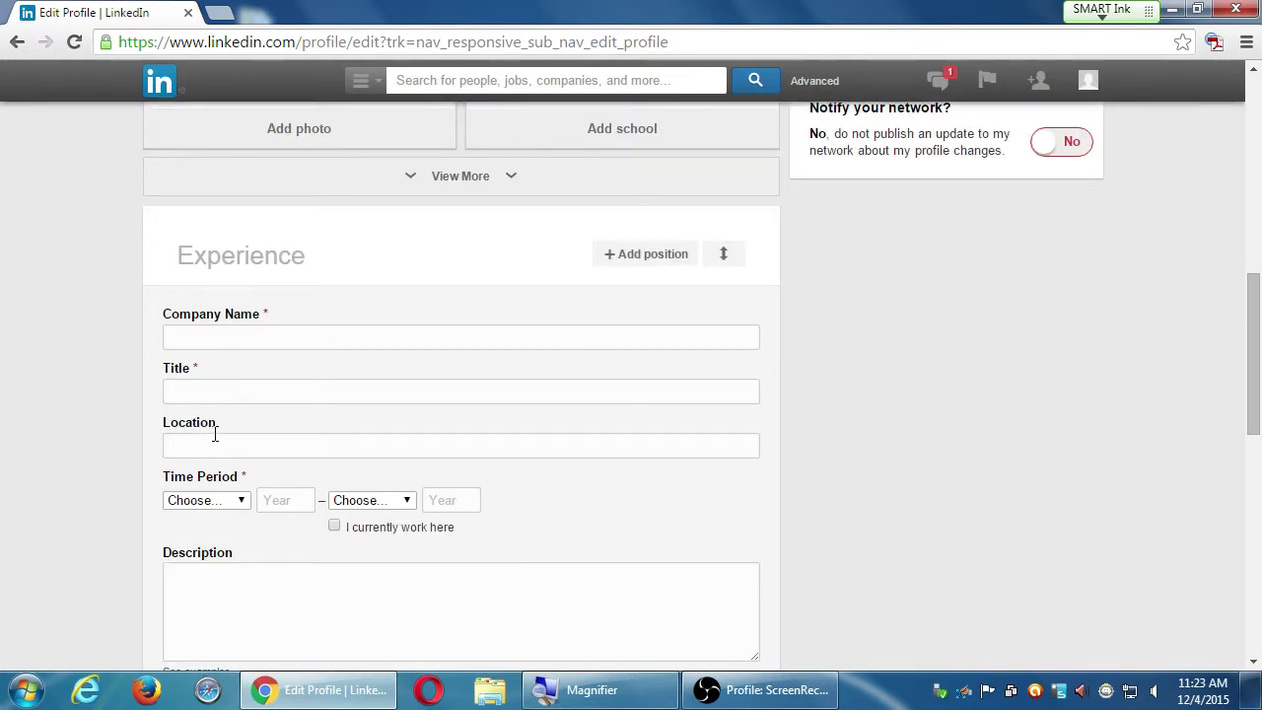
pyautogui.scroll(-1, 214, 431)
pyautogui.scroll(-1, 256, 516)
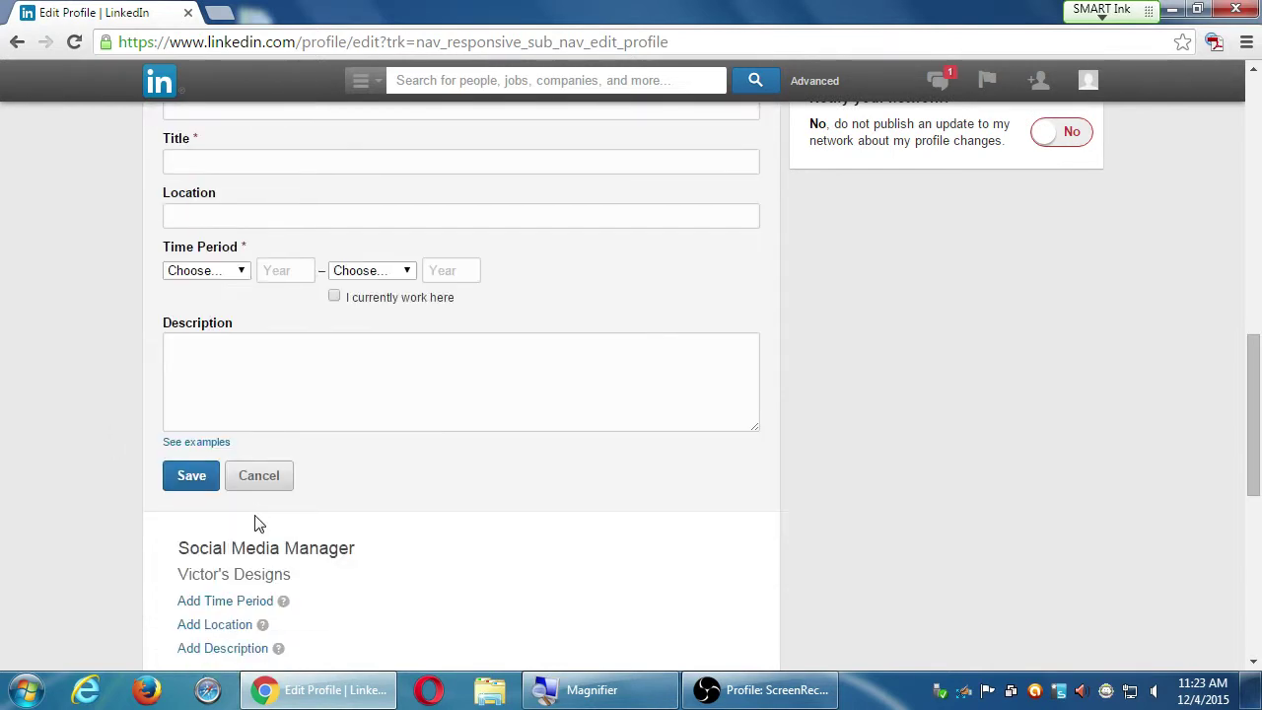
pyautogui.scroll(3, 118, 428)
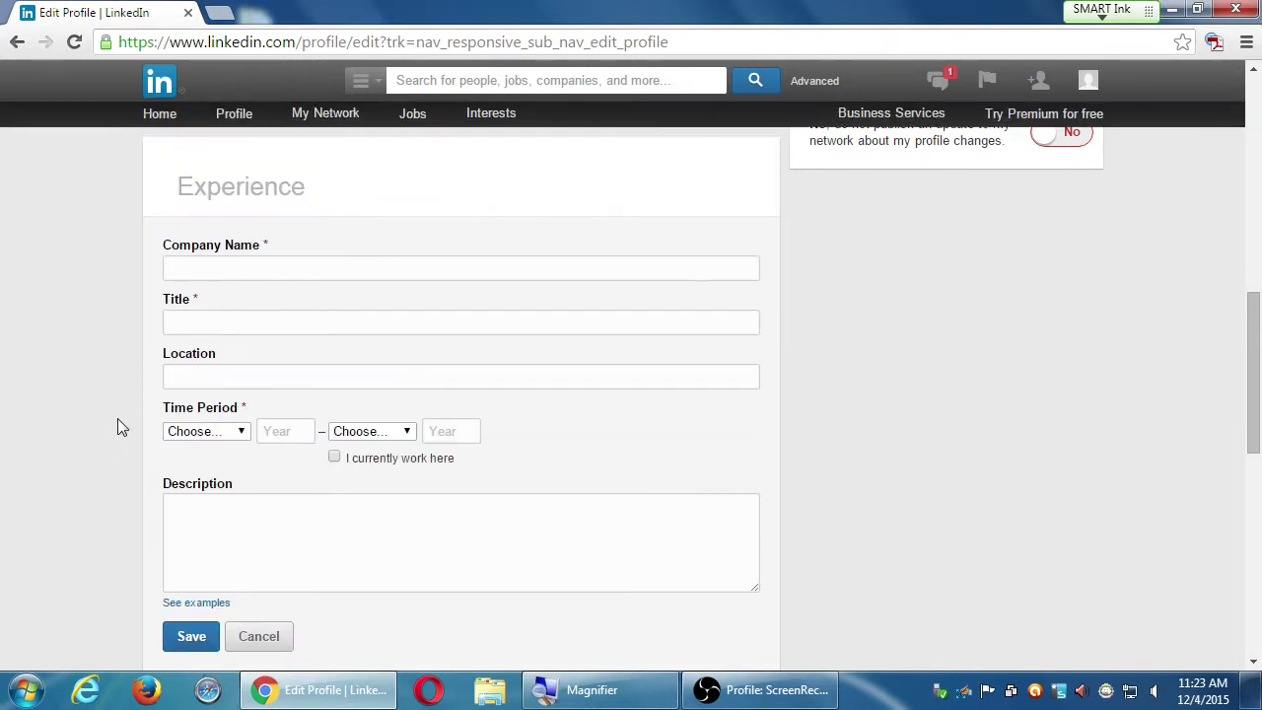
pyautogui.click(269, 335)
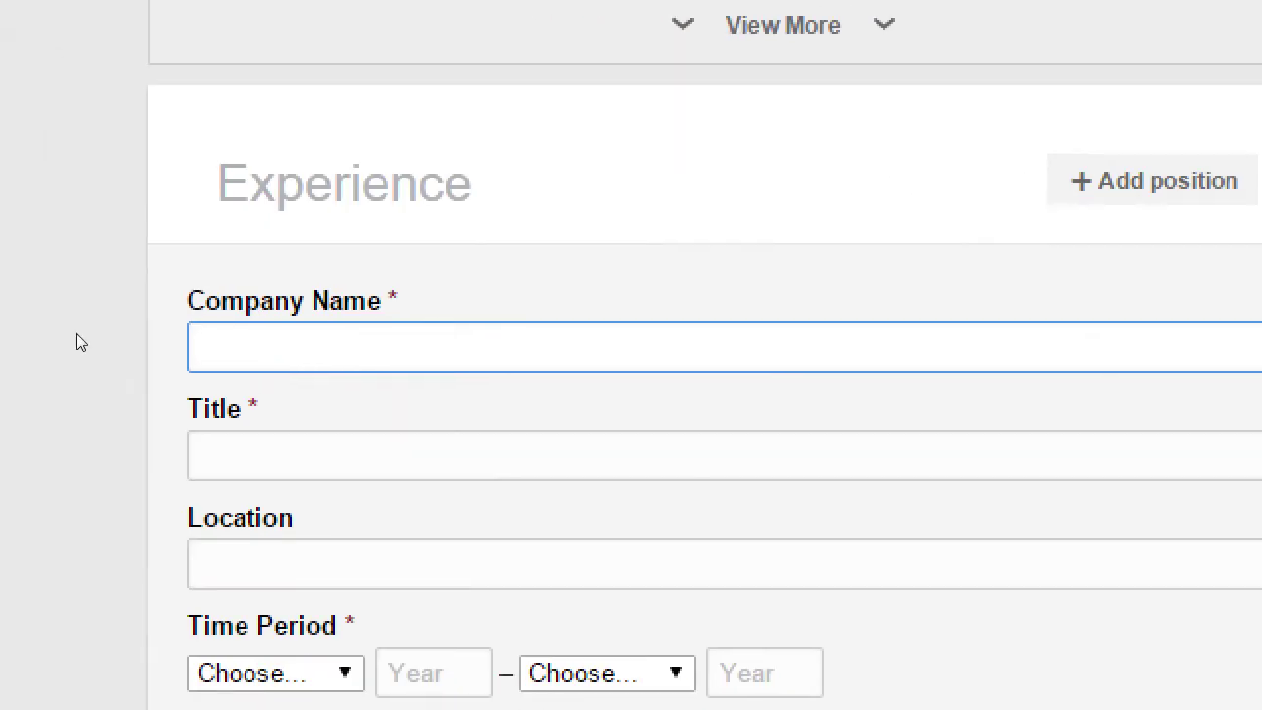
pyautogui.scroll(10, 563, 273)
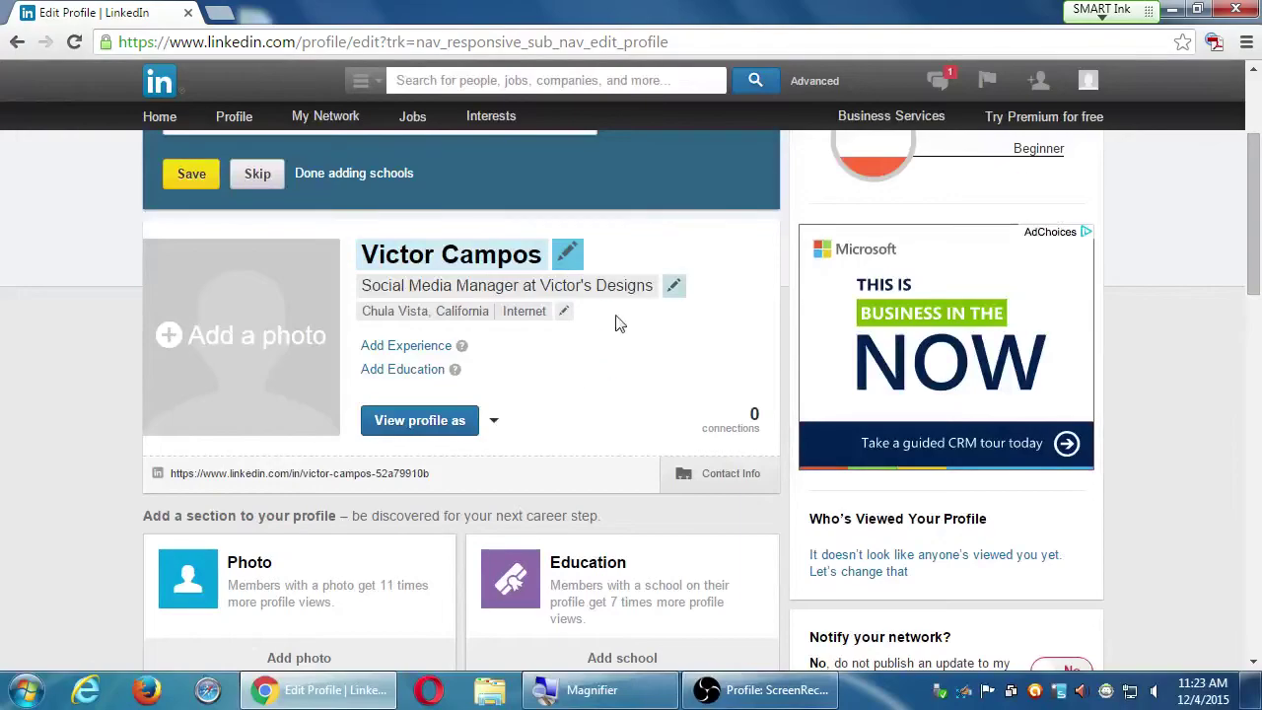
pyautogui.scroll(-4, 572, 310)
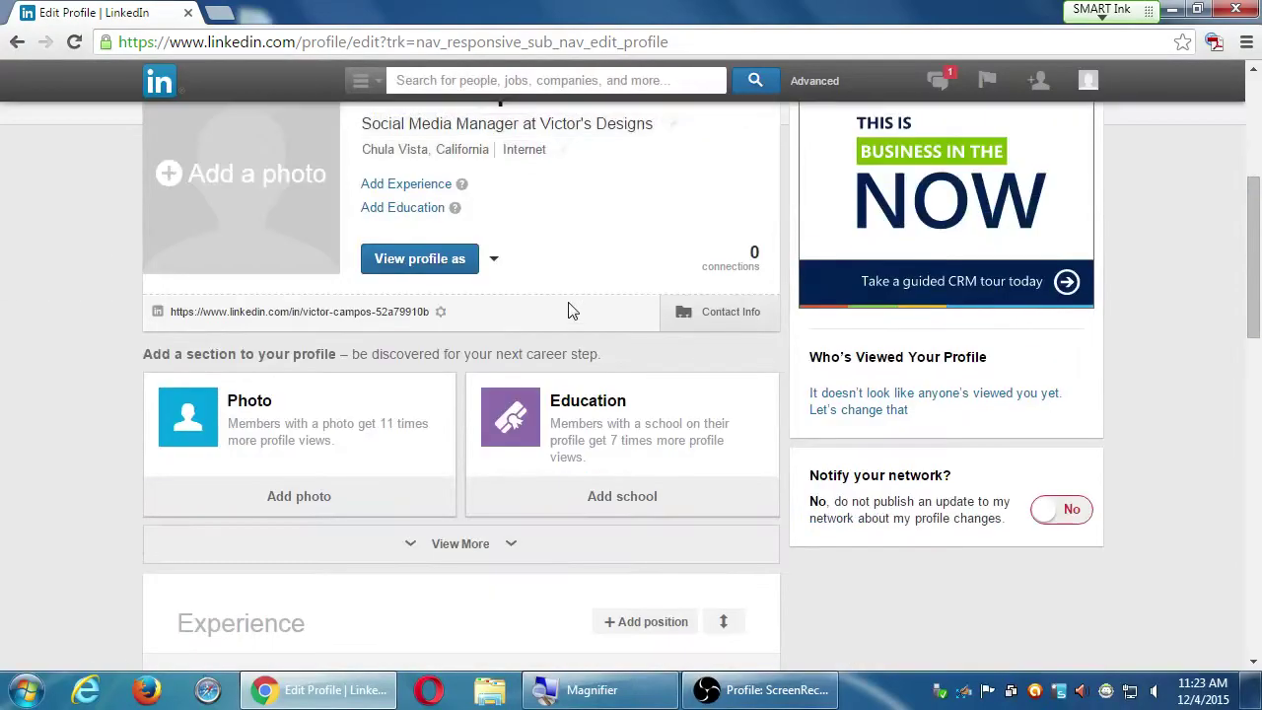
pyautogui.scroll(-1, 572, 311)
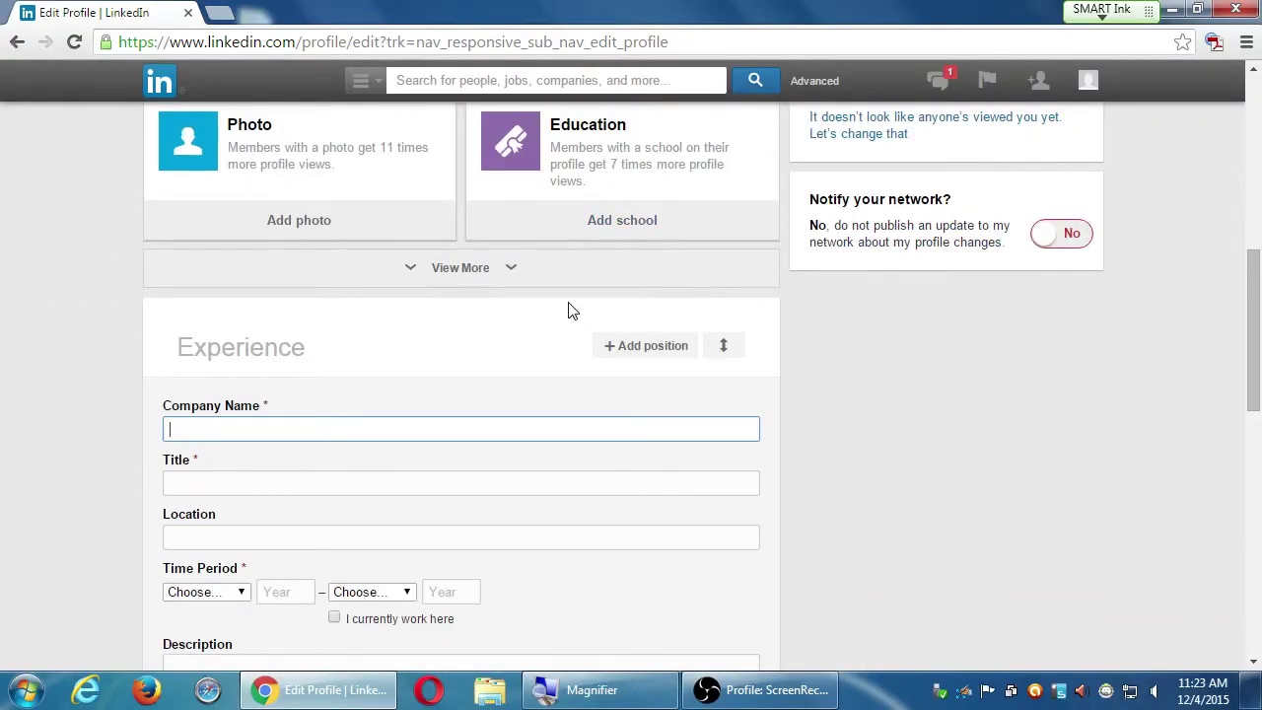
pyautogui.scroll(6, 311, 418)
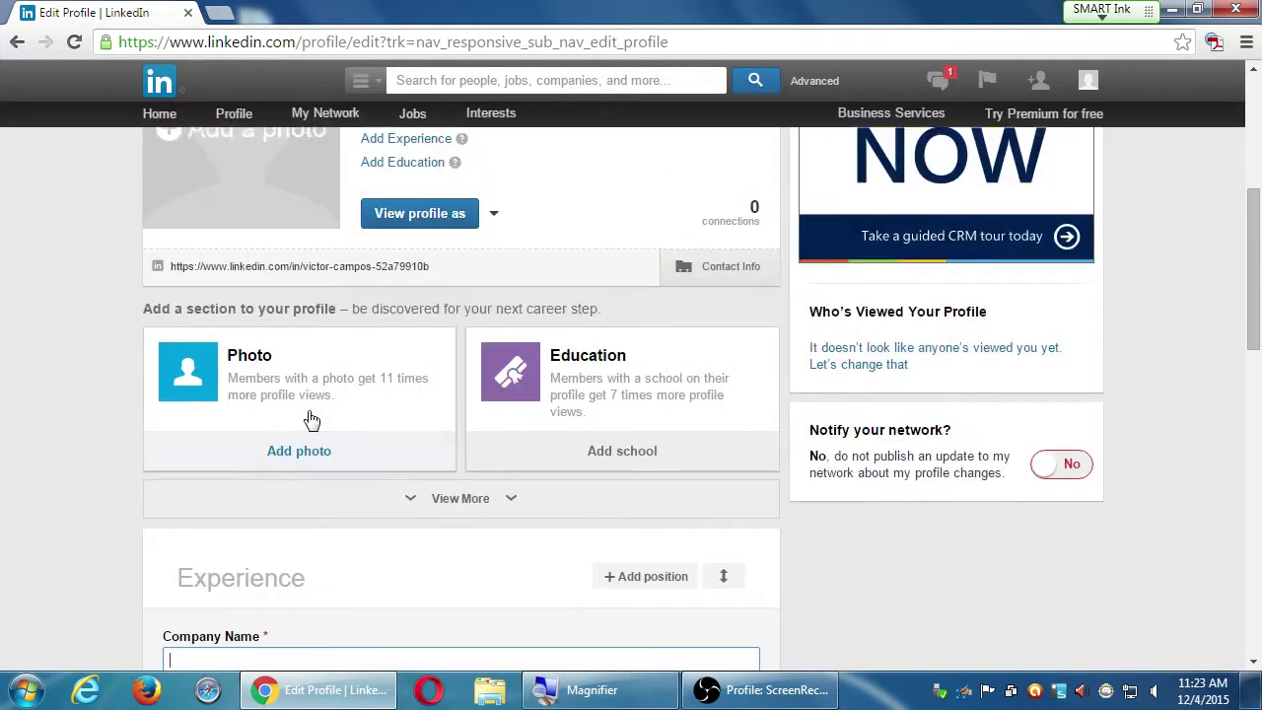
pyautogui.scroll(1, 312, 418)
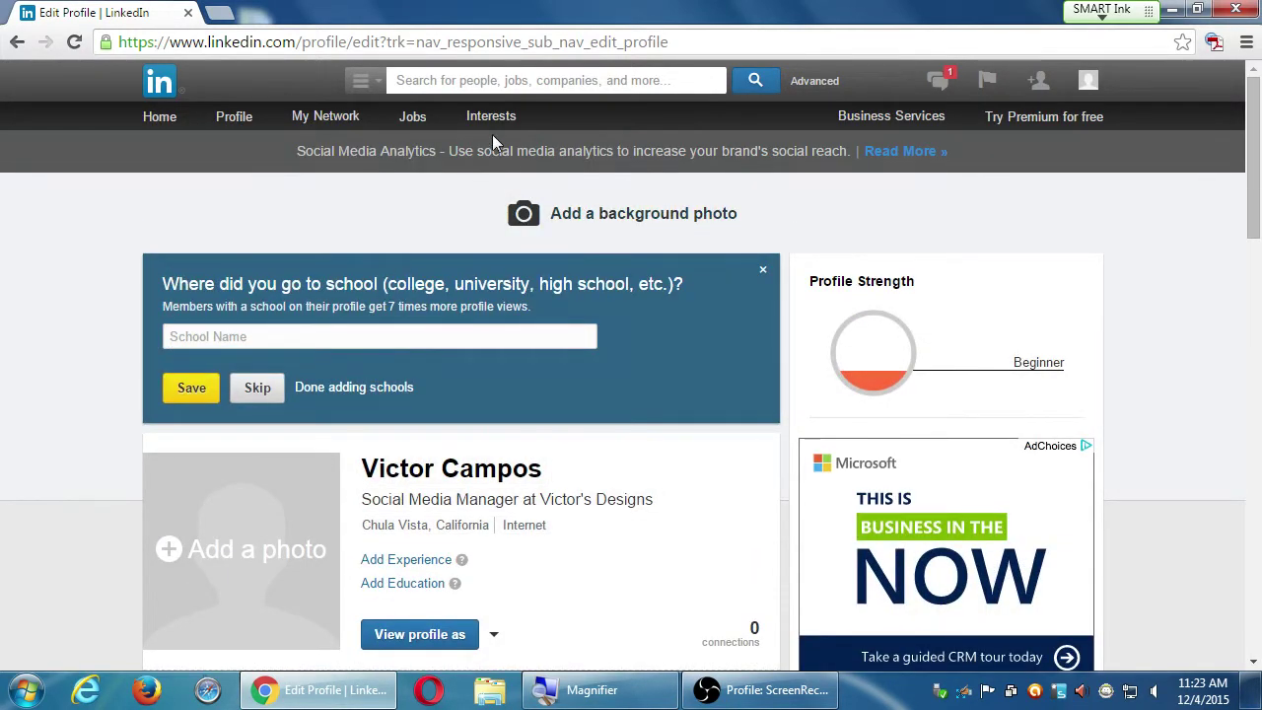
pyautogui.moveTo(496, 120)
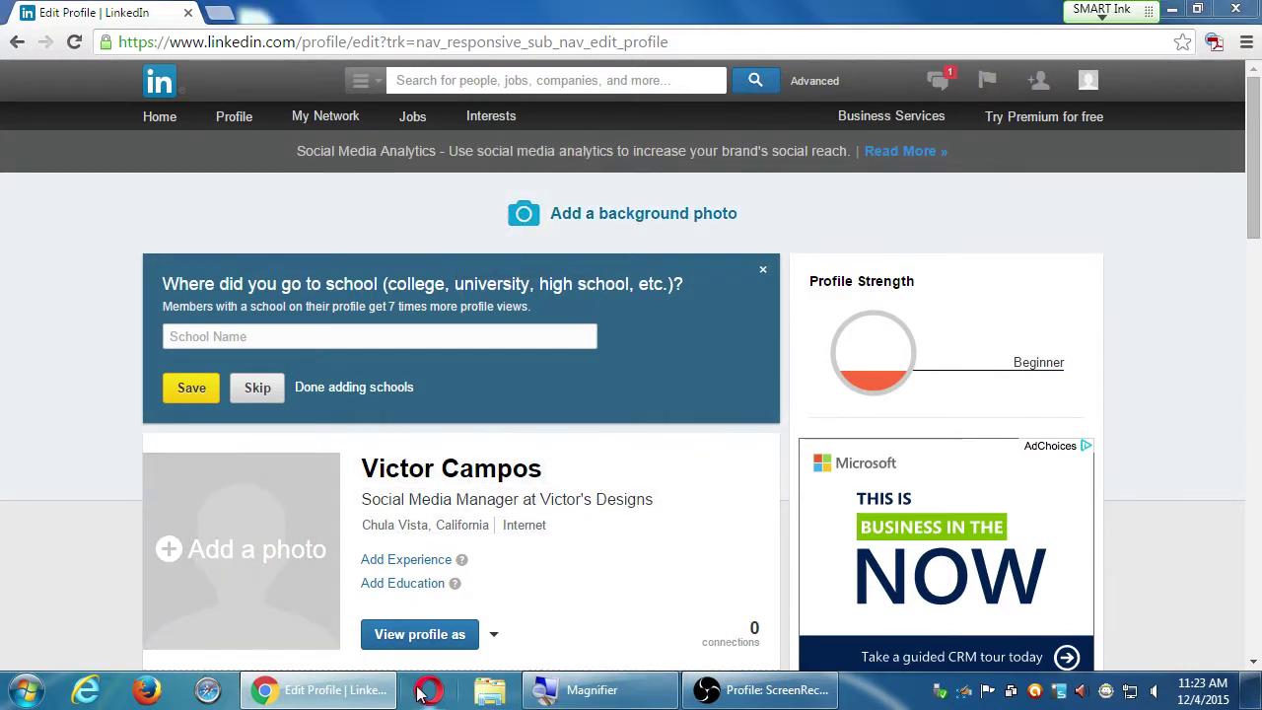
# - Examine the Edit Profile page's school prompt, profile summary, section suggestions and blank position form
pyautogui.click(241, 549)
pyautogui.click(577, 441)
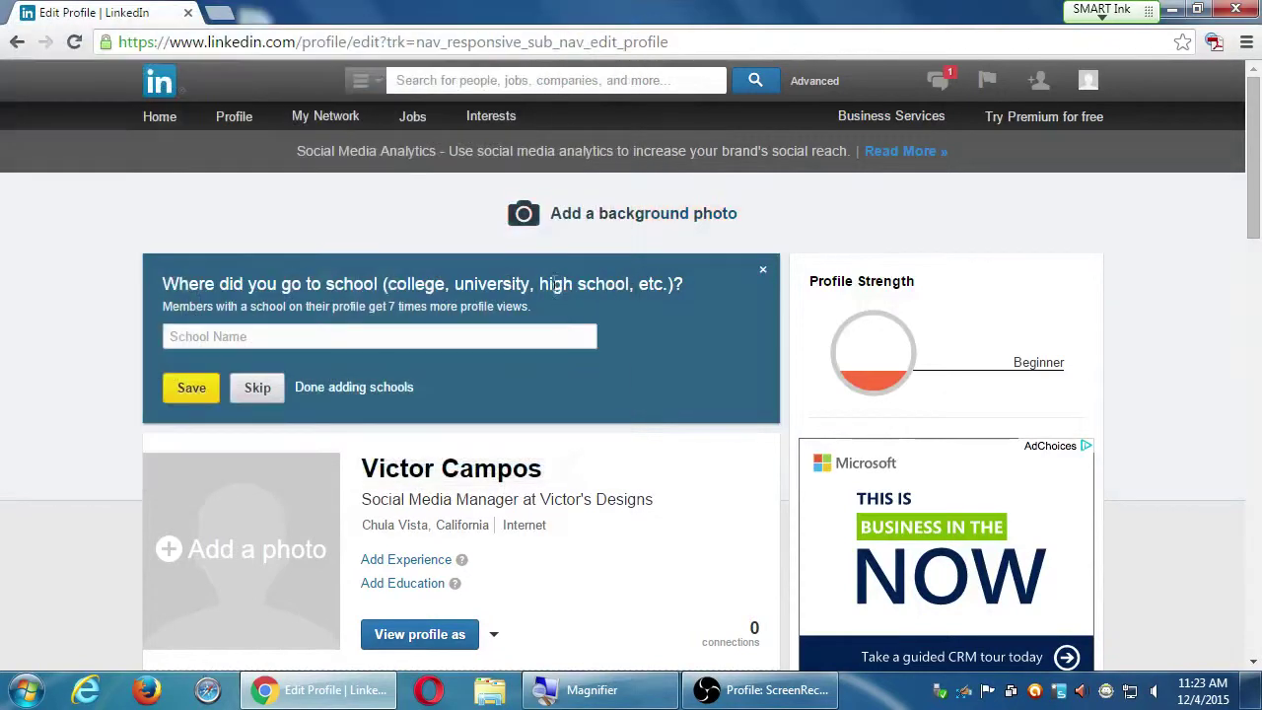
pyautogui.scroll(-3, 378, 404)
pyautogui.scroll(-4, 389, 435)
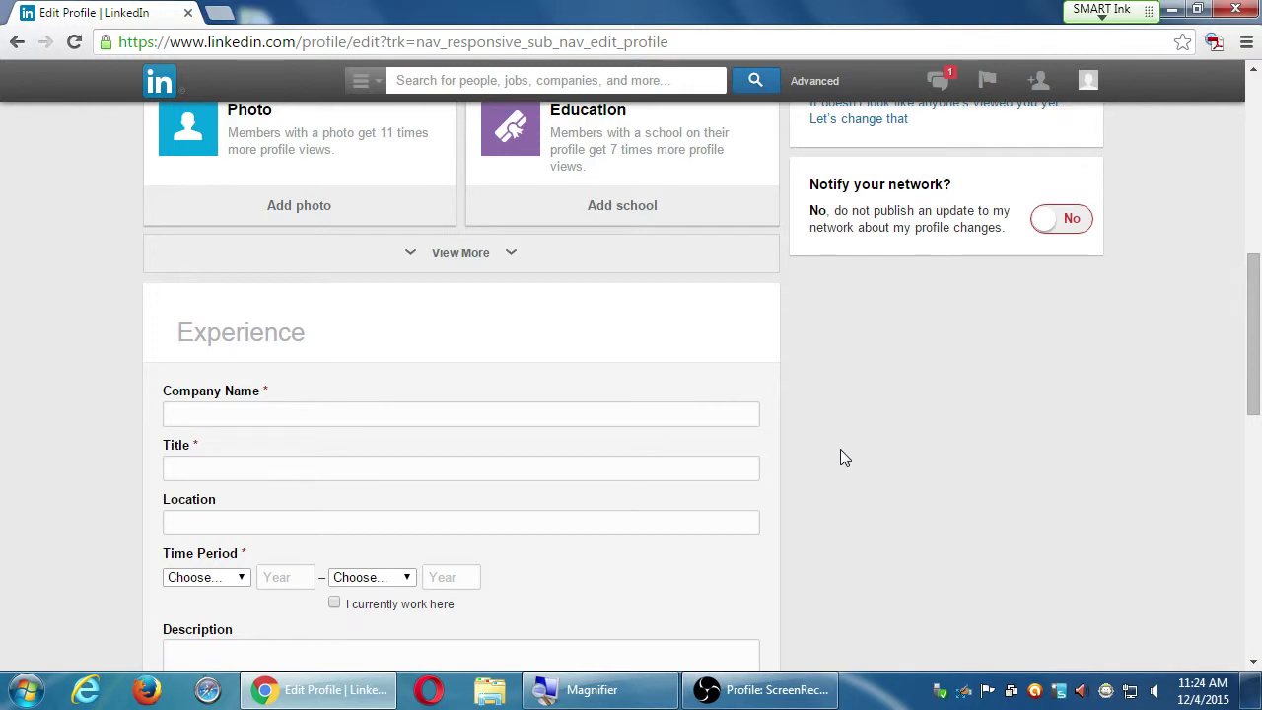
pyautogui.scroll(6, 841, 449)
pyautogui.scroll(-2, 336, 501)
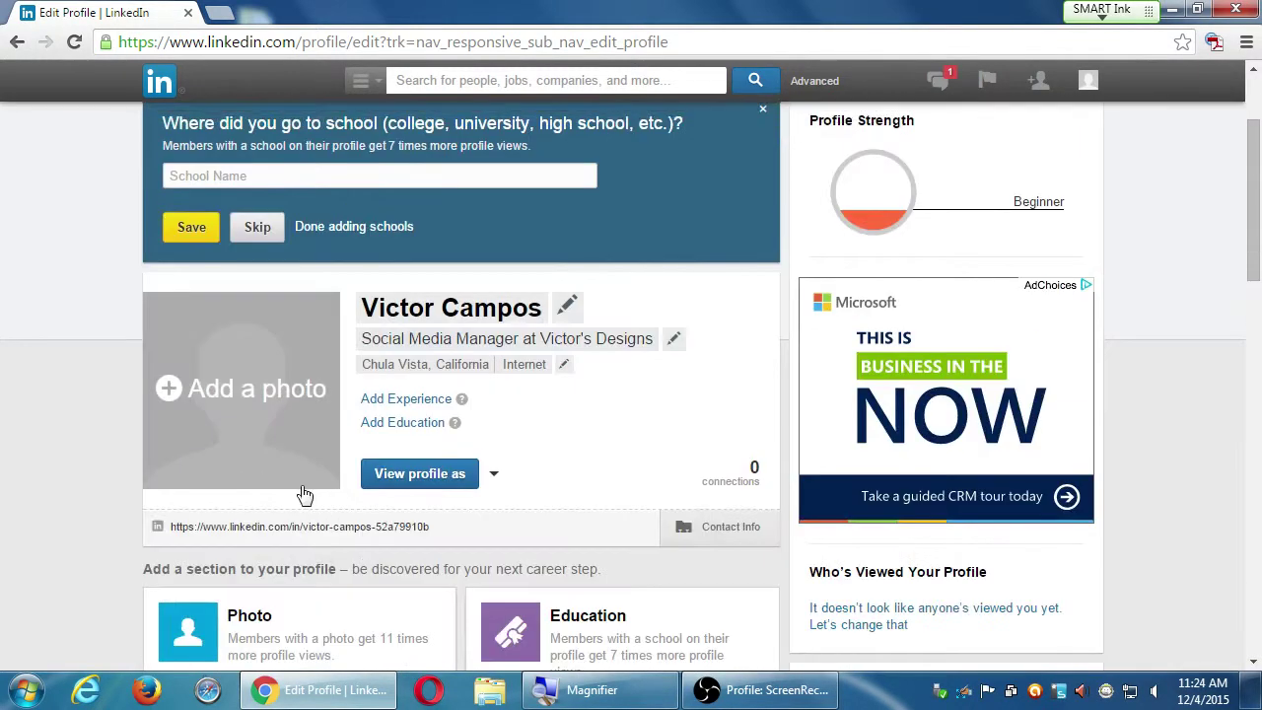
pyautogui.scroll(2, 448, 296)
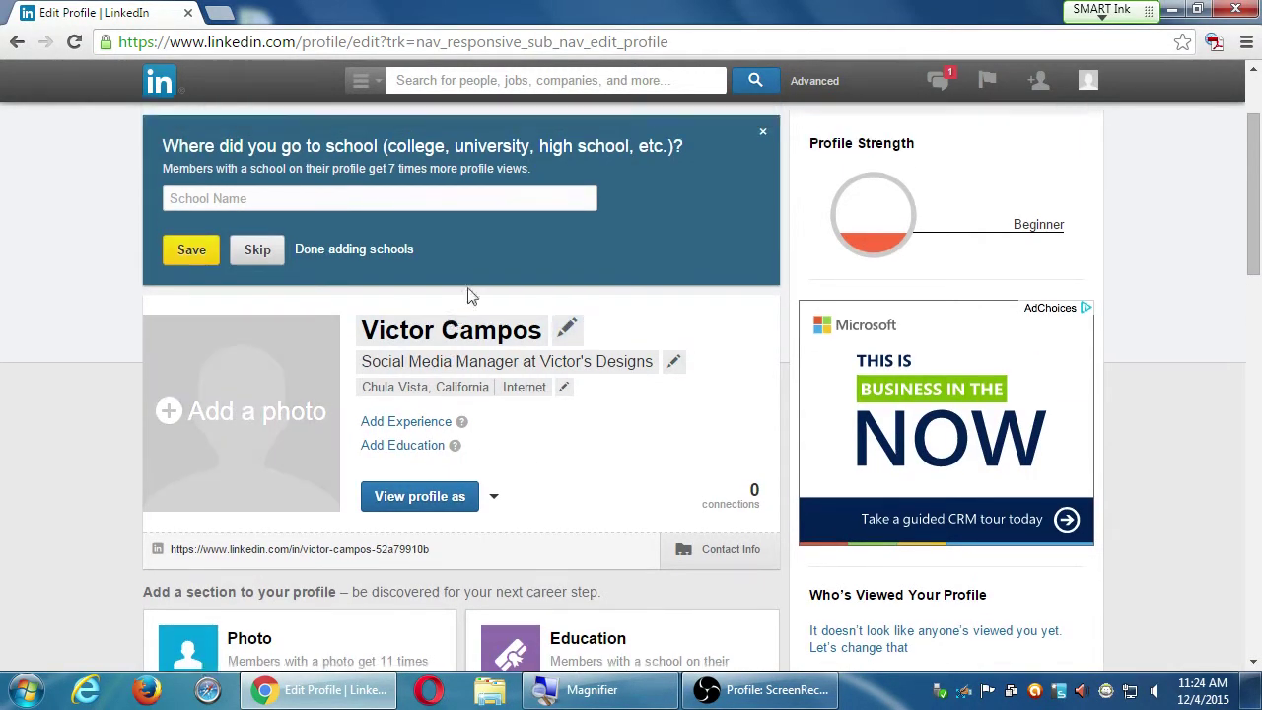
pyautogui.moveTo(503, 114)
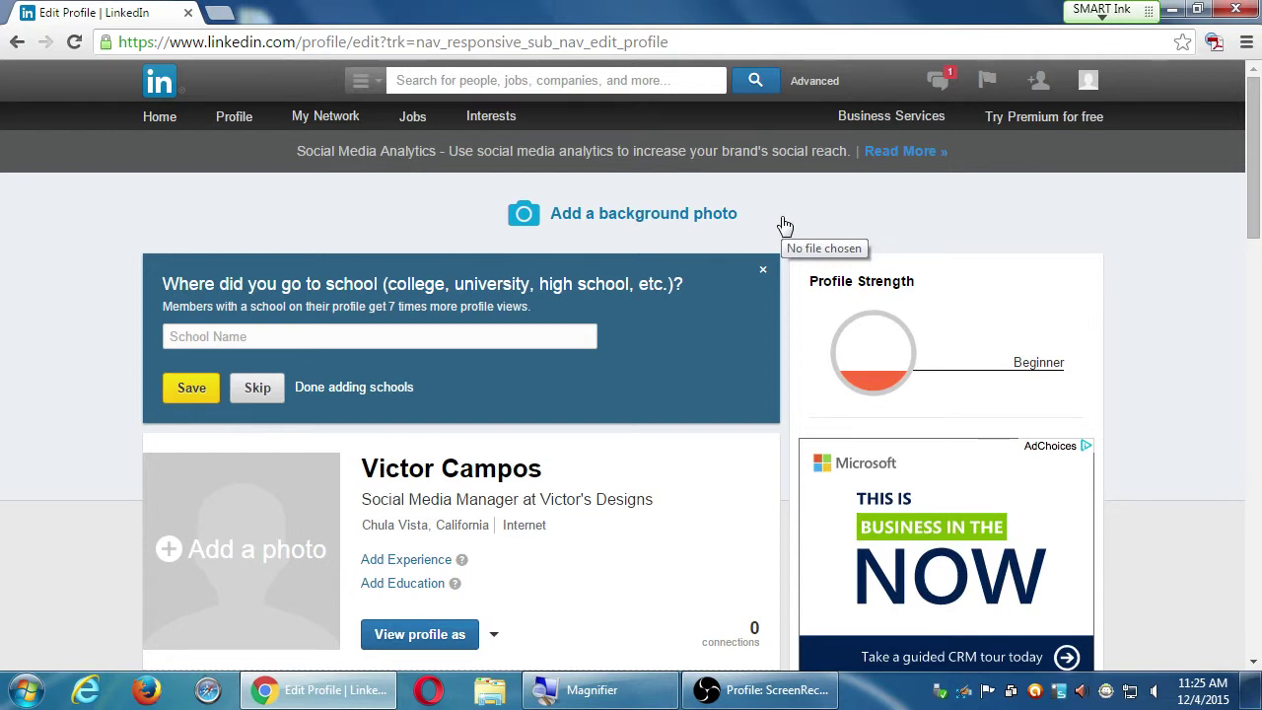
# - Enter PmD Internet Services as the company name in the blank position form
pyautogui.scroll(-1, 706, 303)
pyautogui.scroll(-5, 706, 304)
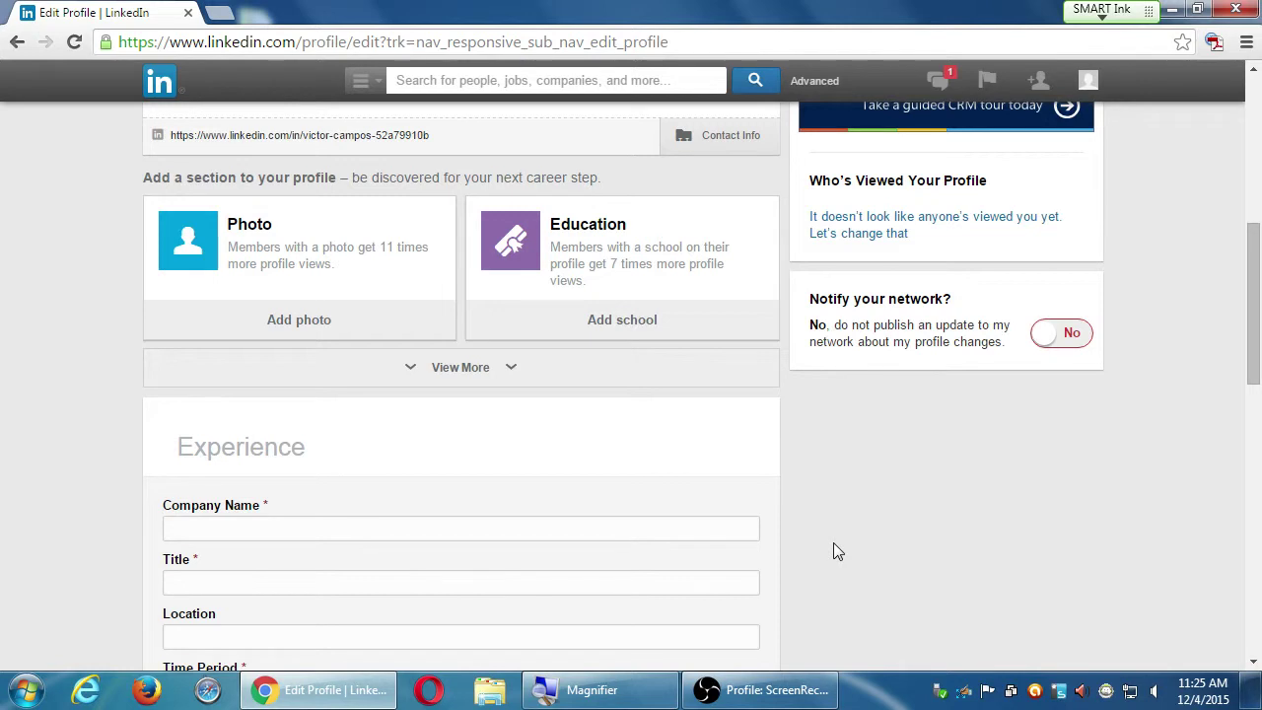
pyautogui.scroll(-3, 818, 547)
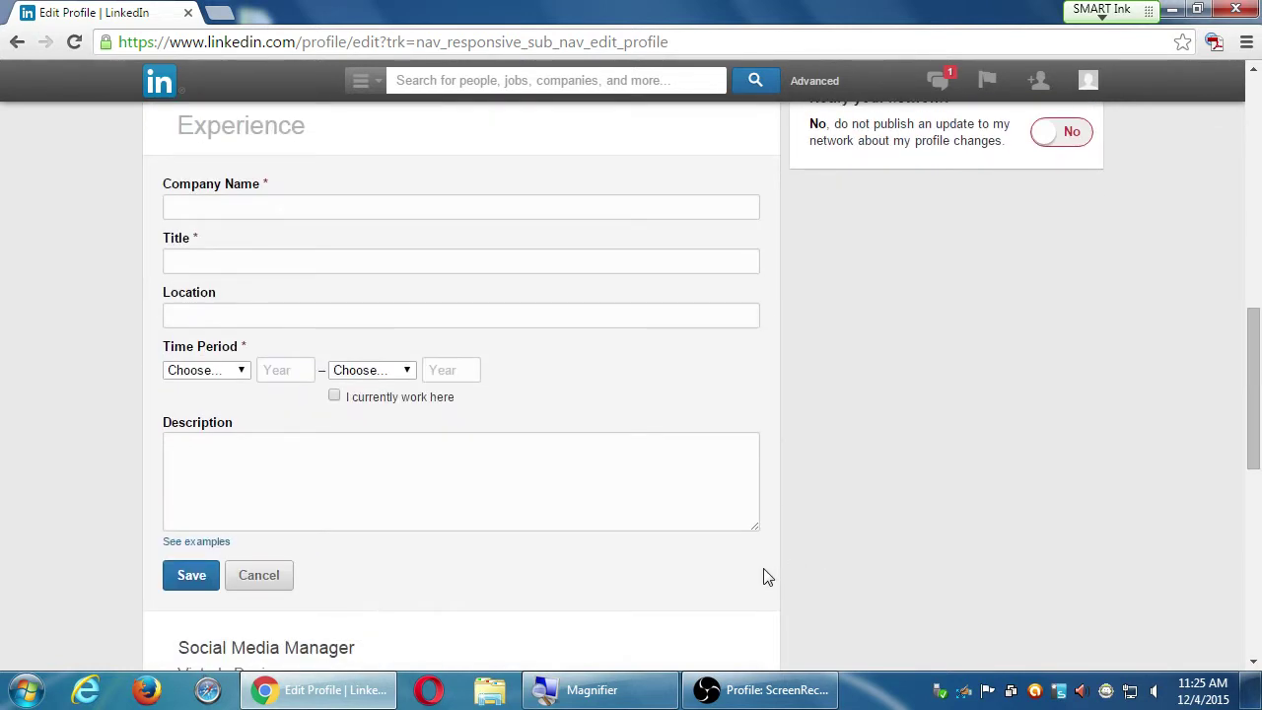
pyautogui.click(418, 197)
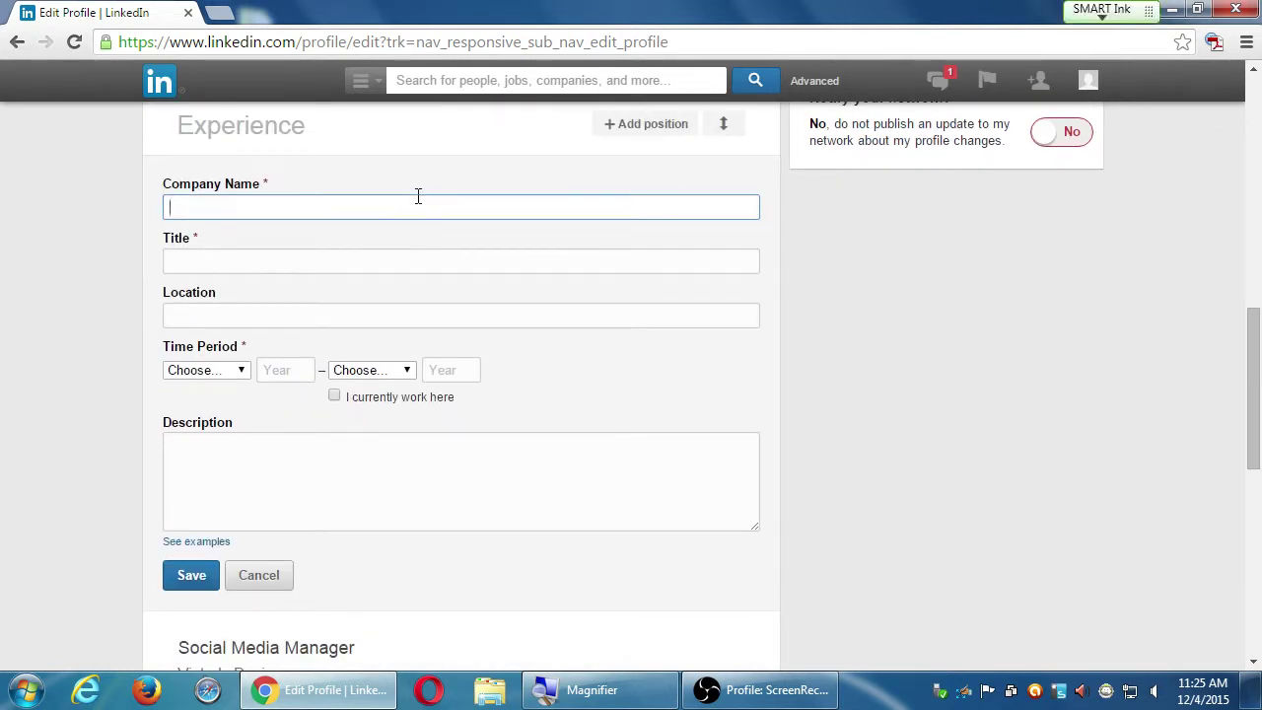
pyautogui.write('PmD In')
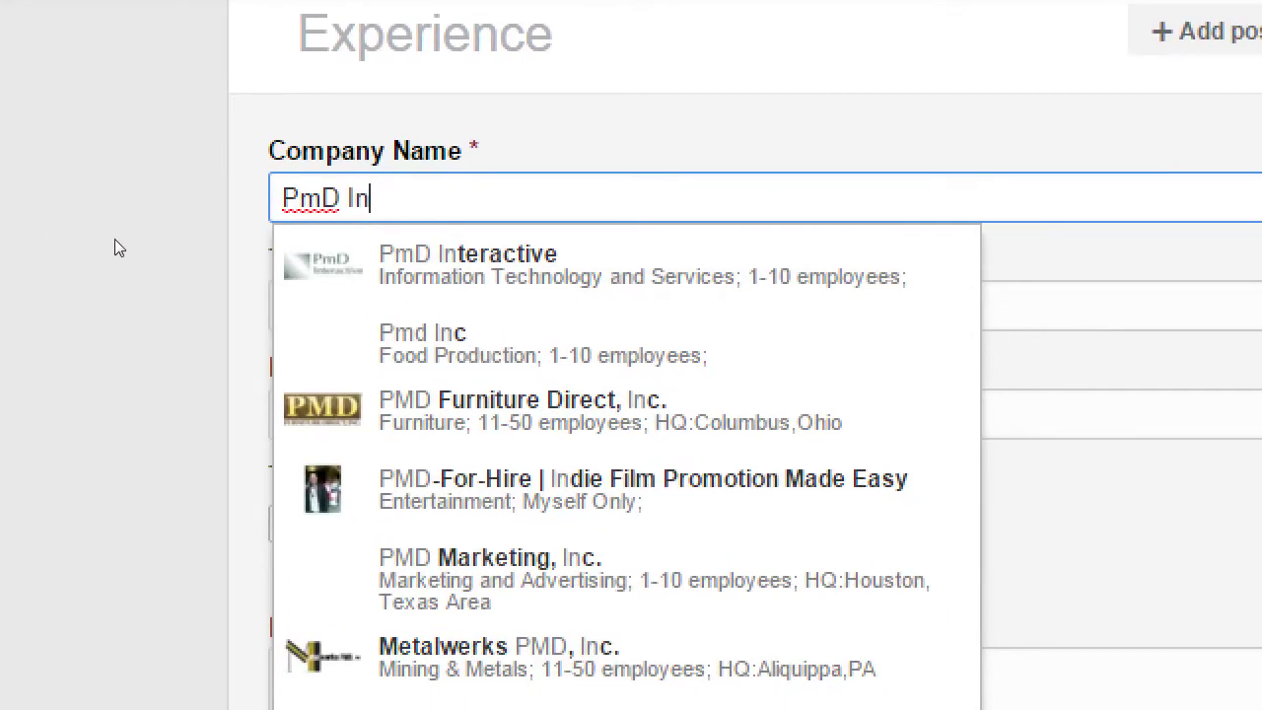
pyautogui.write('ternet Services')
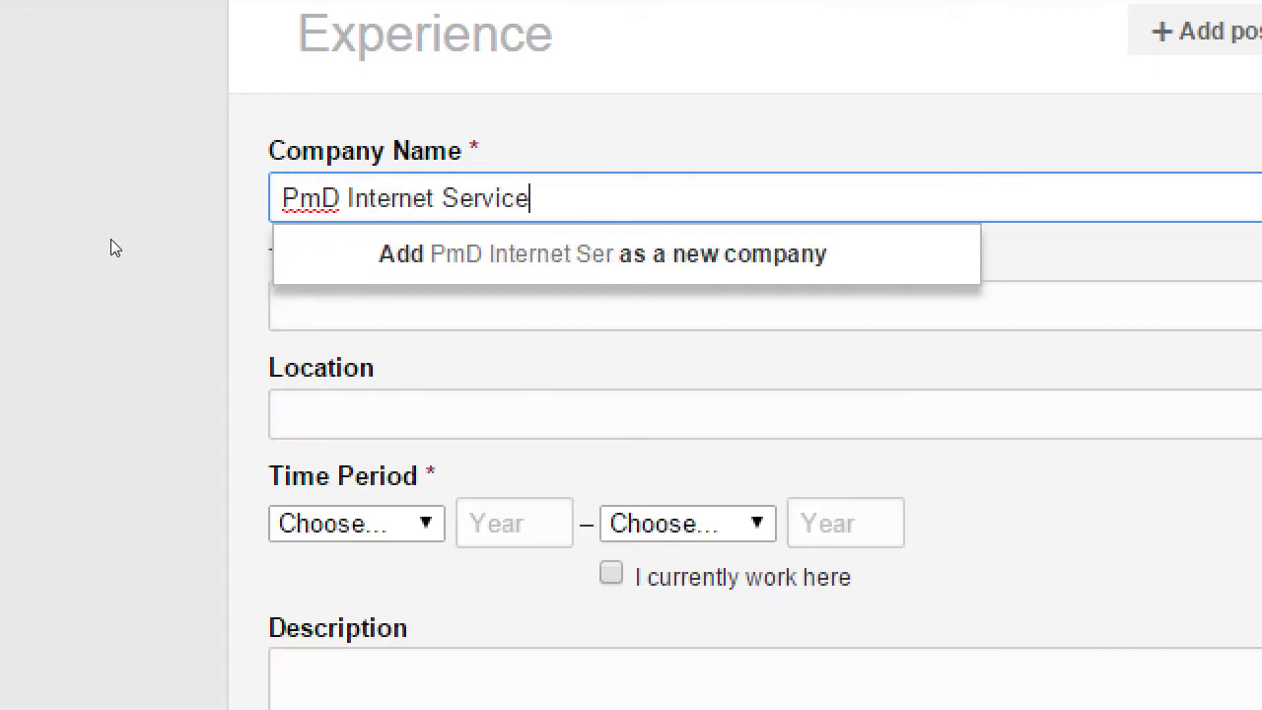
pyautogui.click(395, 252)
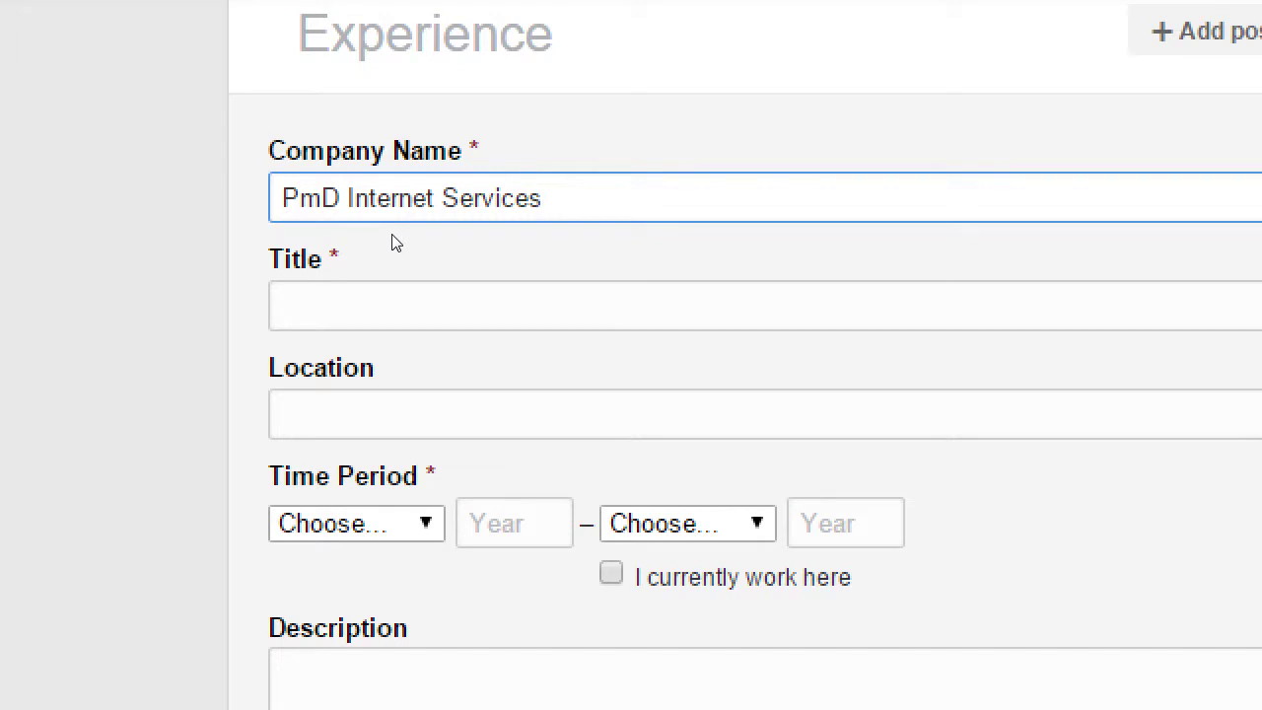
# - Shorten the position's company name to PmD Internet
pyautogui.press('BackSpace')
pyautogui.press('BackSpace')
pyautogui.press('BackSpace')
pyautogui.press('BackSpace')
pyautogui.press('BackSpace')
pyautogui.press('BackSpace')
pyautogui.press('BackSpace')
pyautogui.press('BackSpace')
pyautogui.press('BackSpace')
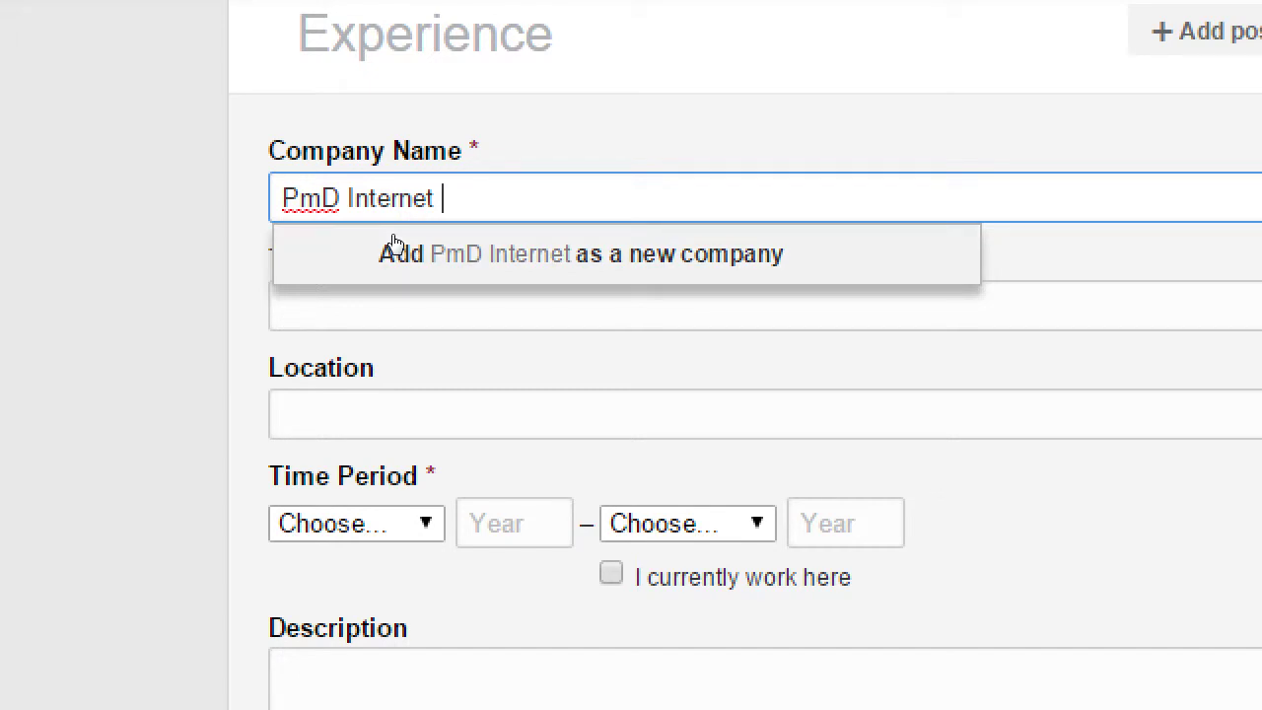
# - Go to the LinkedIn Companies page, leaving the Edit Profile page and discarding the unsaved position entry
pyautogui.scroll(4, 394, 241)
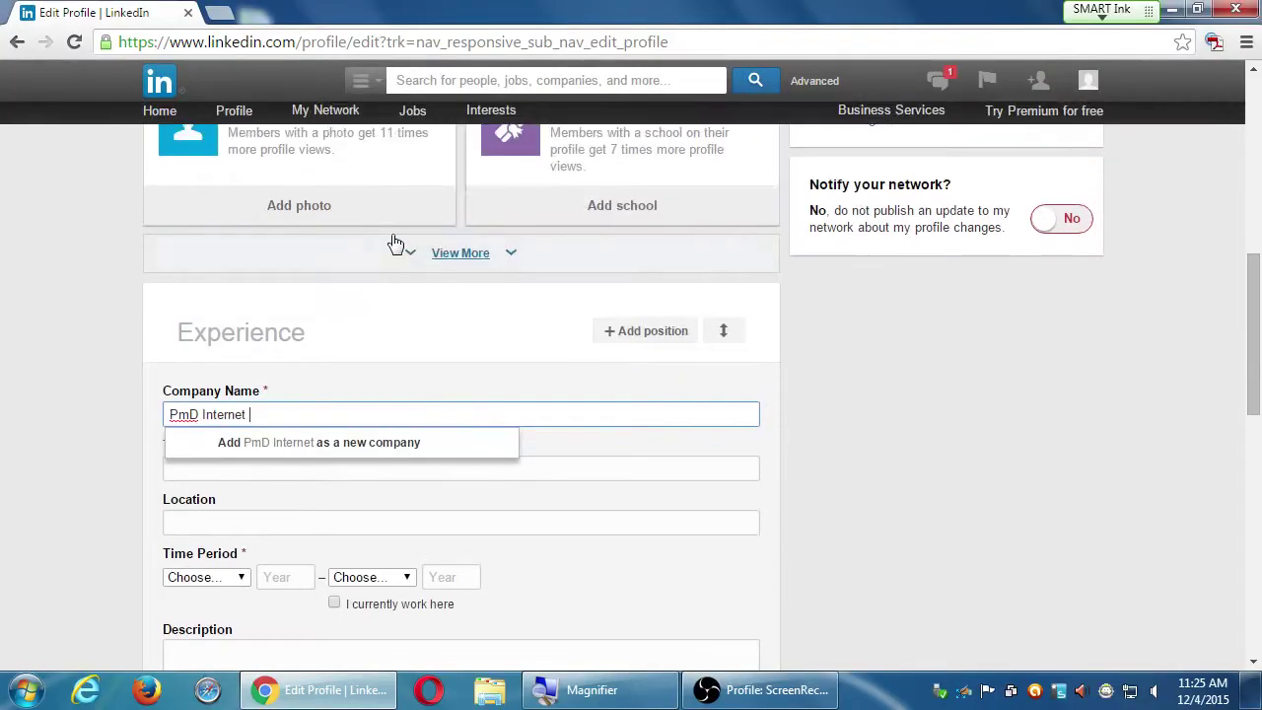
pyautogui.click(496, 175)
pyautogui.moveTo(510, 114)
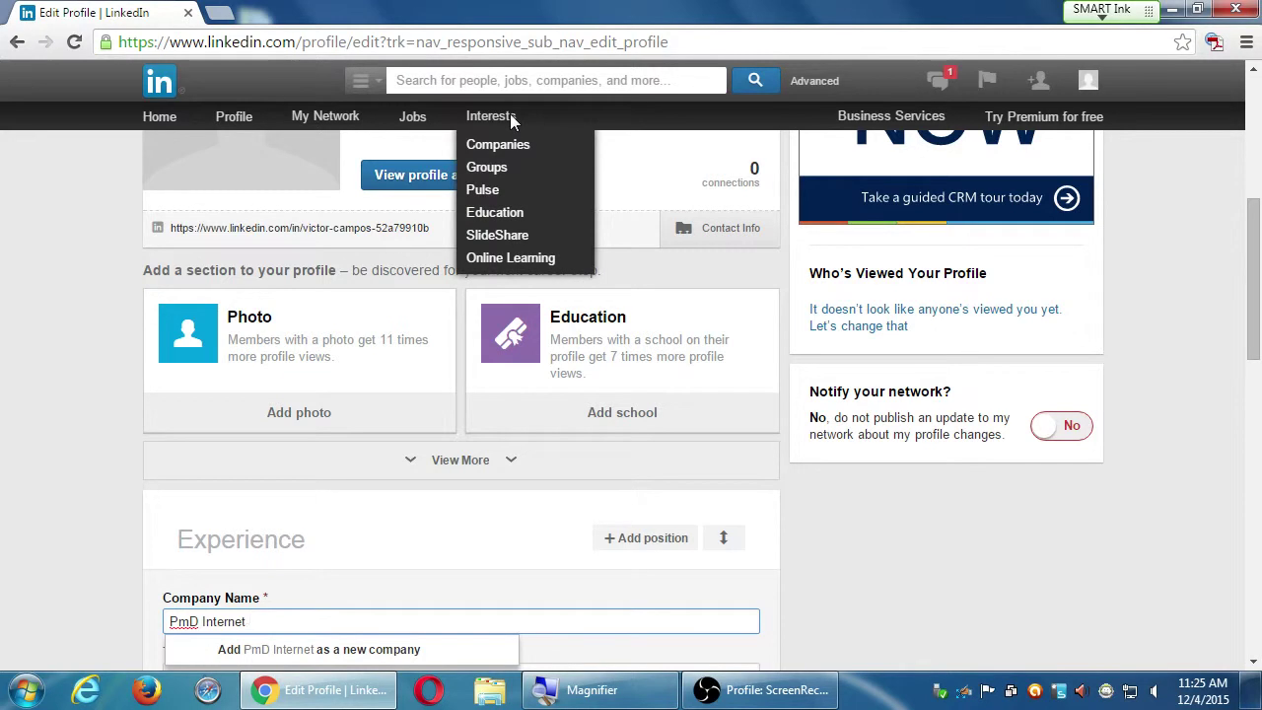
pyautogui.click(510, 148)
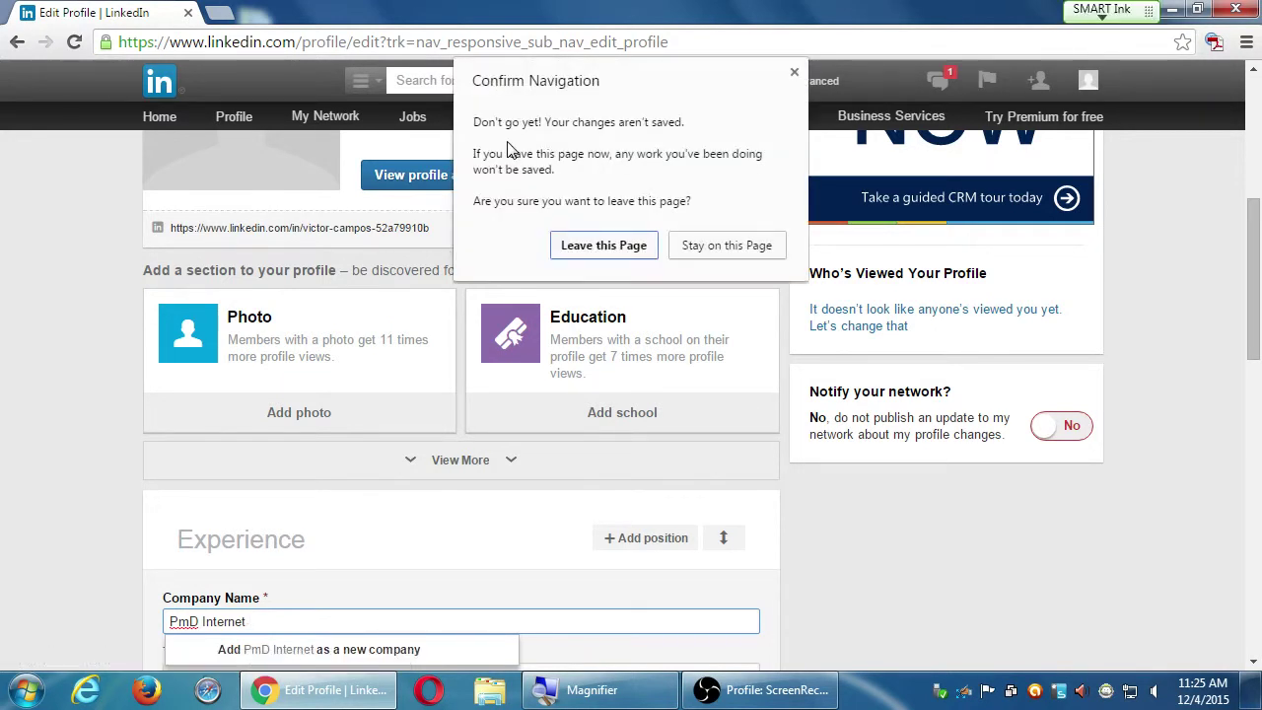
pyautogui.click(598, 250)
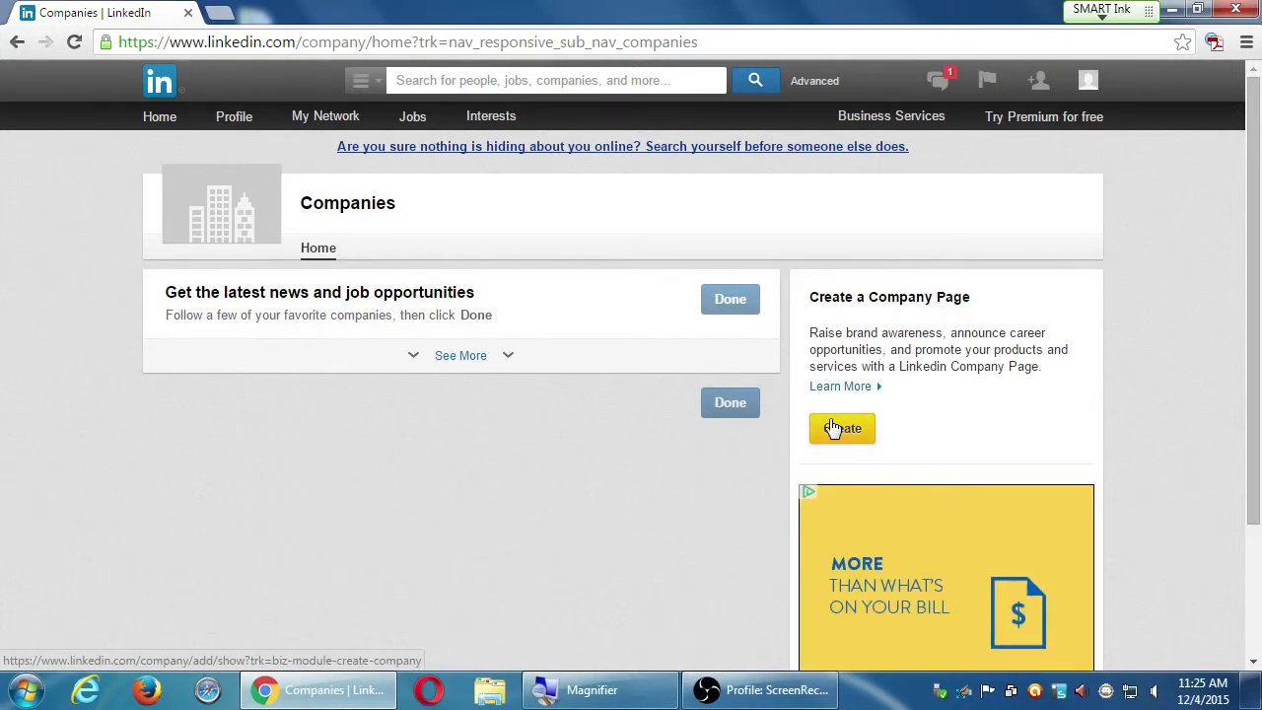
# - Return to the Edit Profile page and examine the existing position and options in the Experience section
pyautogui.moveTo(488, 114)
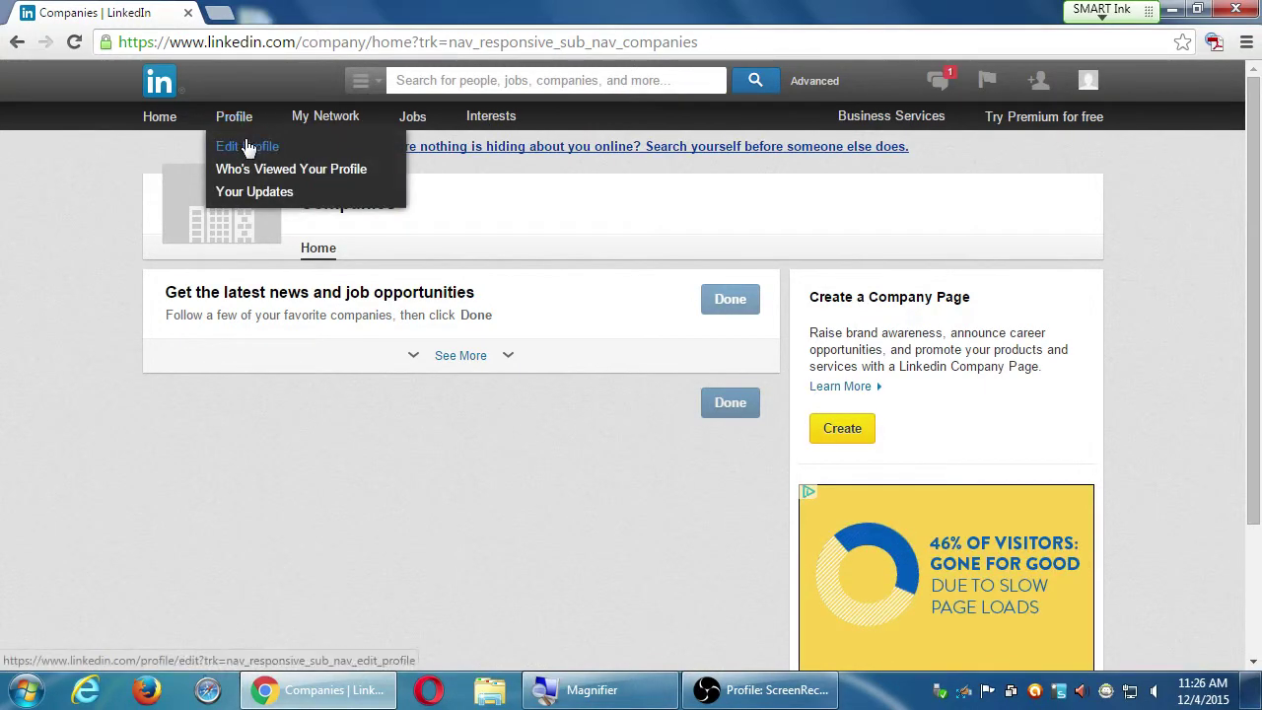
pyautogui.click(244, 139)
pyautogui.scroll(-5, 422, 352)
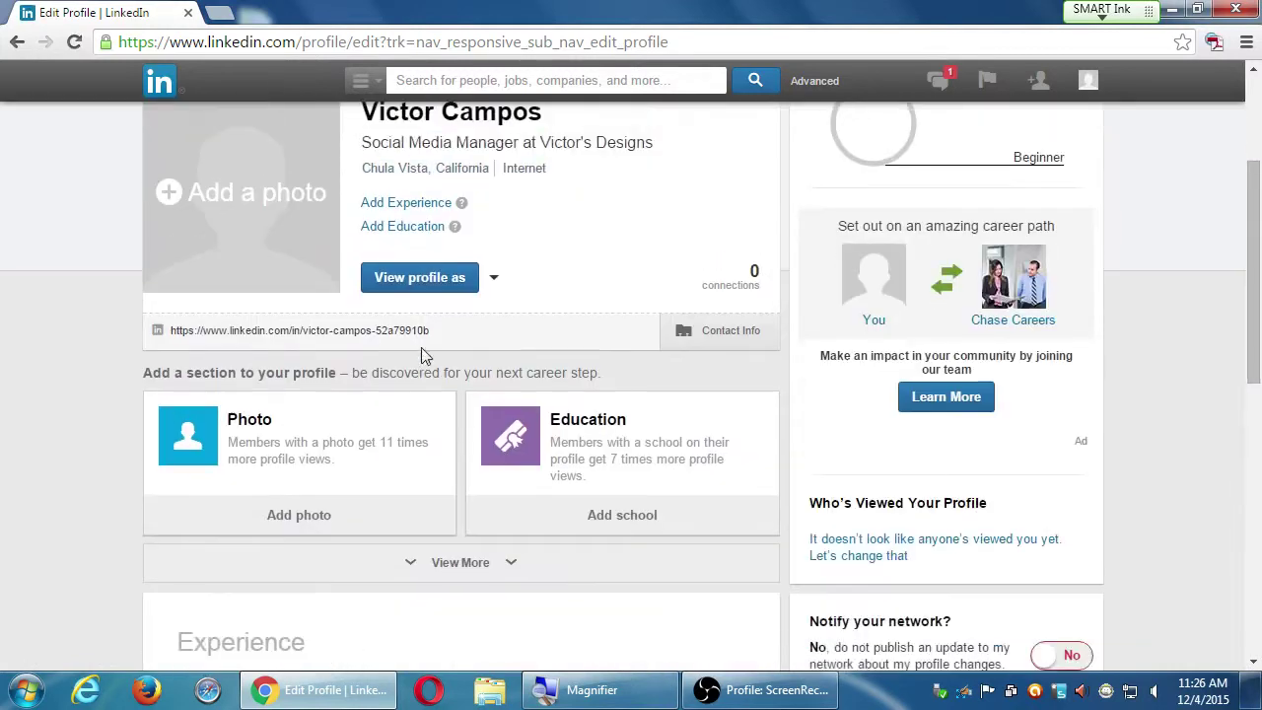
pyautogui.scroll(-3, 392, 520)
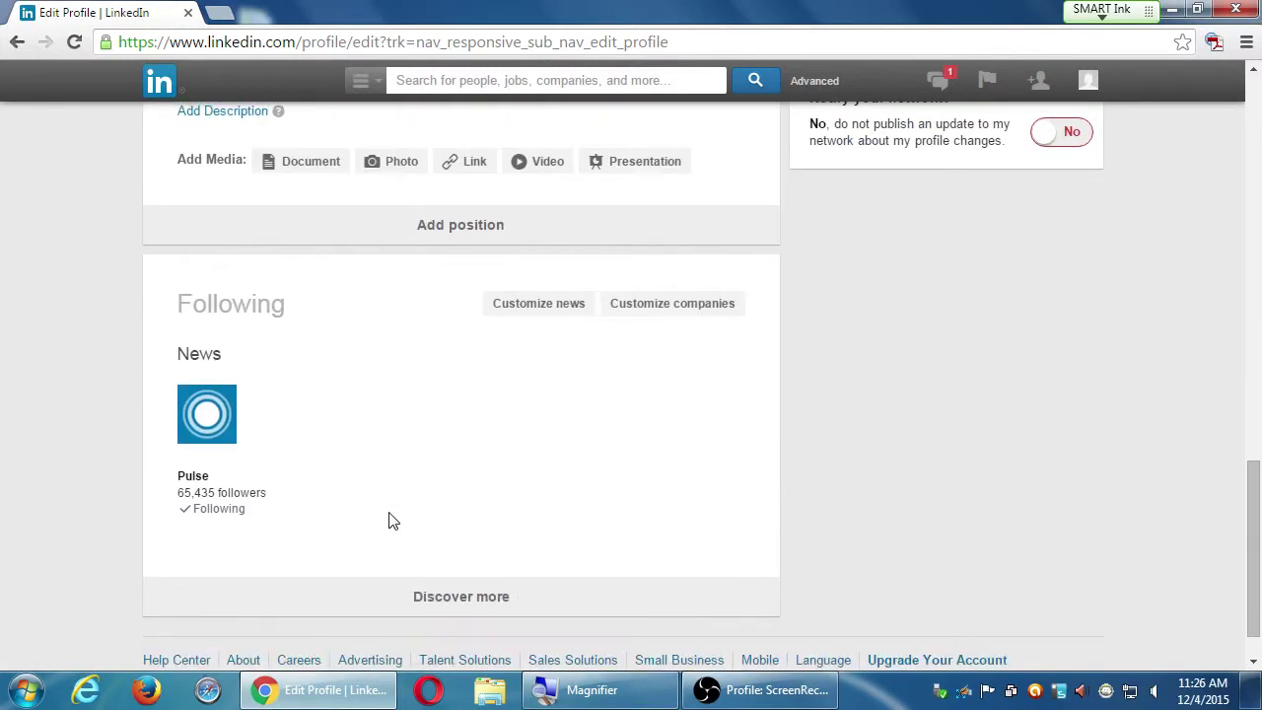
pyautogui.scroll(4, 398, 512)
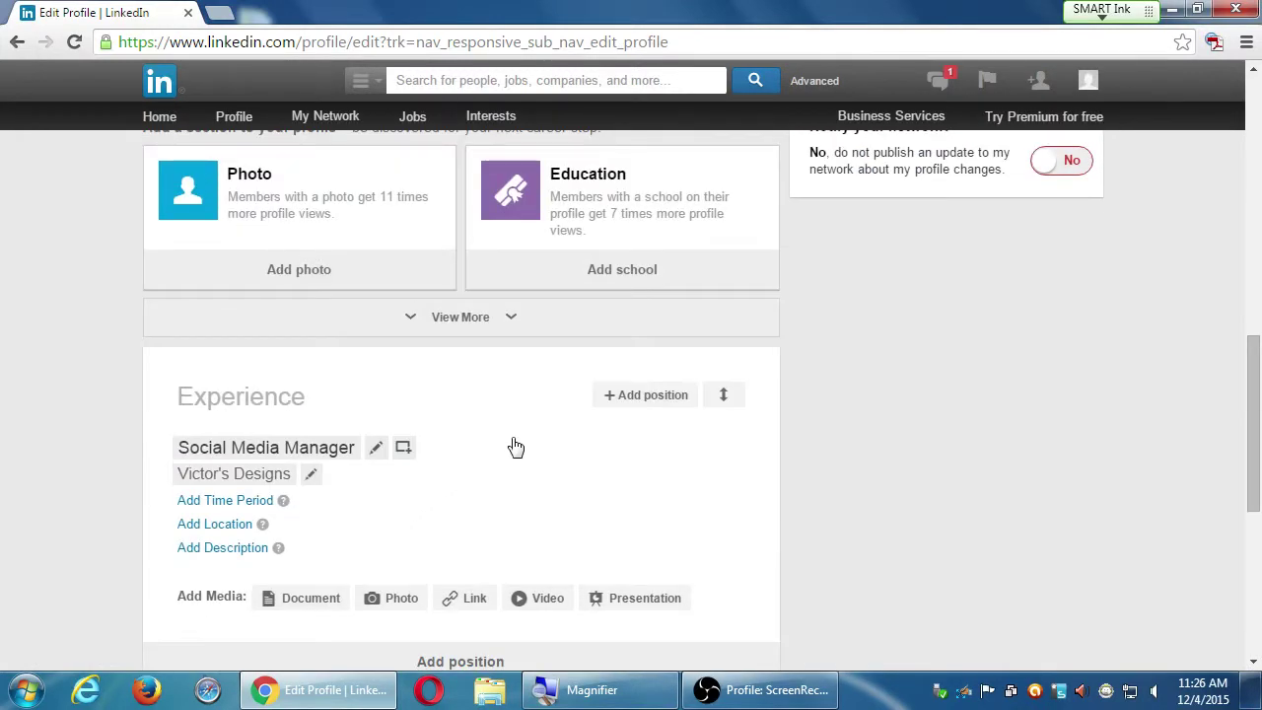
pyautogui.scroll(3, 527, 440)
pyautogui.scroll(-2, 530, 442)
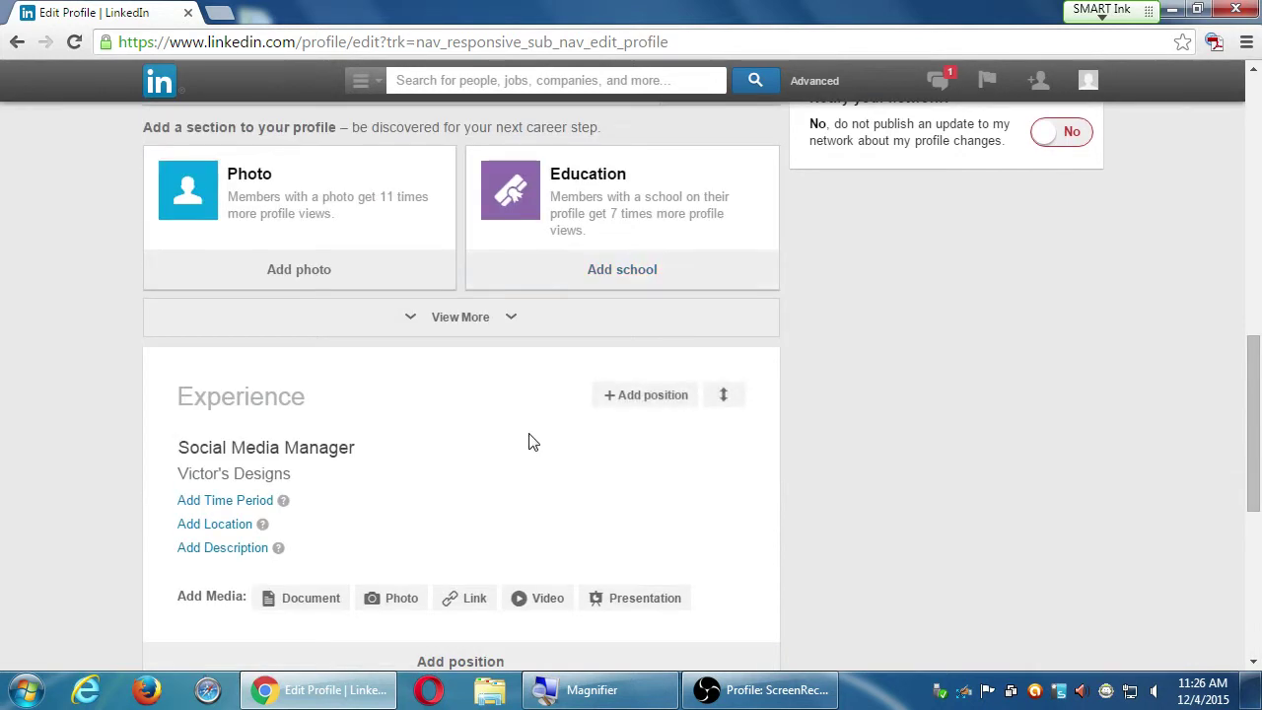
pyautogui.scroll(2, 530, 442)
pyautogui.scroll(-2, 532, 444)
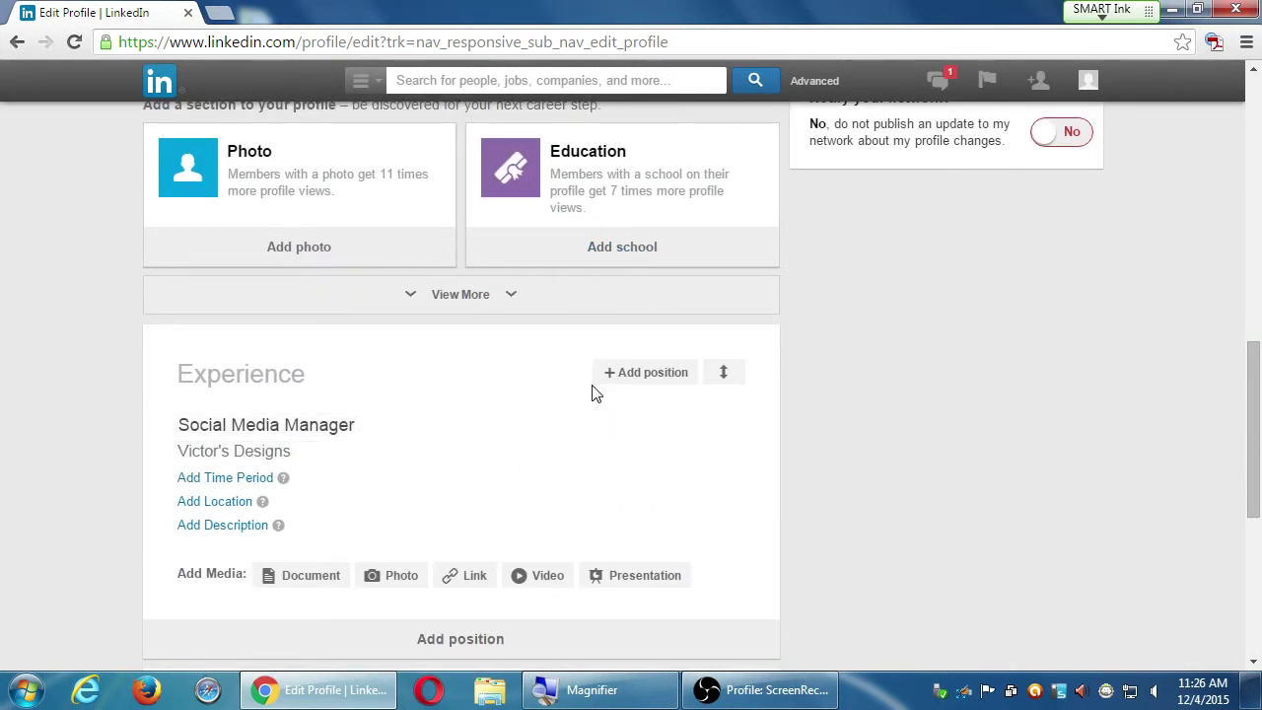
pyautogui.scroll(1, 595, 392)
pyautogui.scroll(-3, 595, 391)
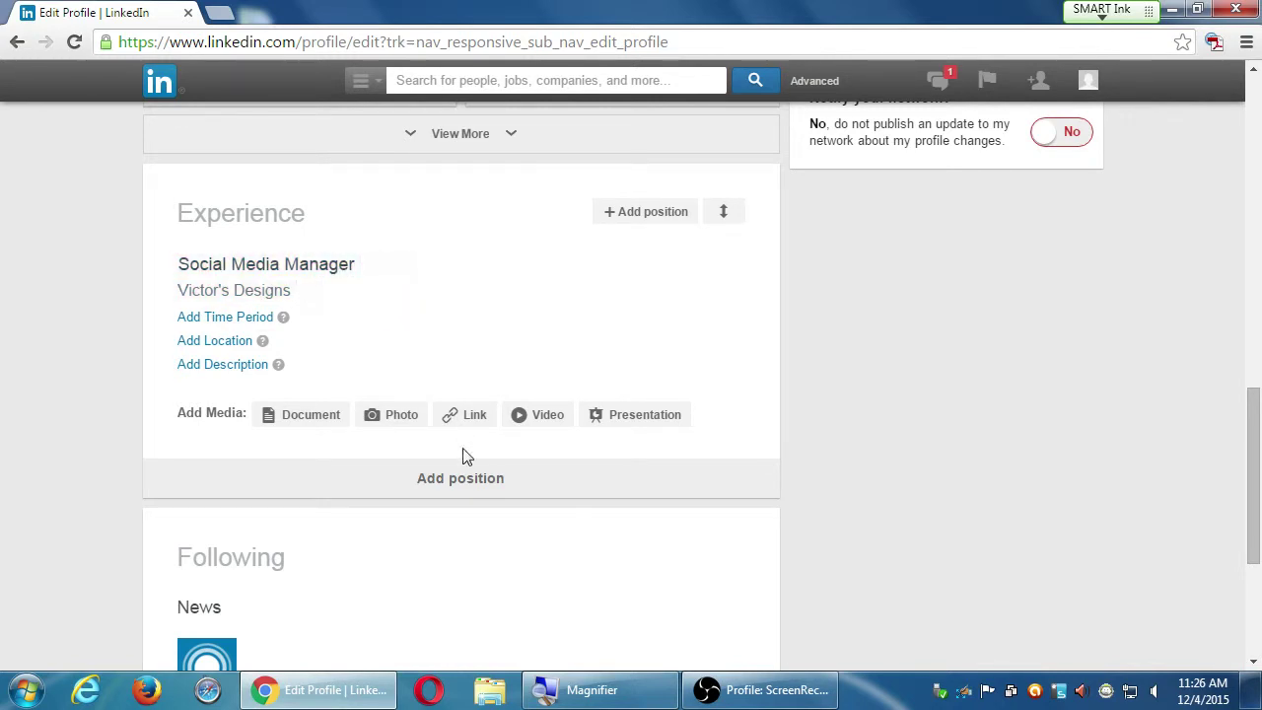
# - Start a new position in the Experience section with VmC Internet Solutions as the company name
pyautogui.click(467, 478)
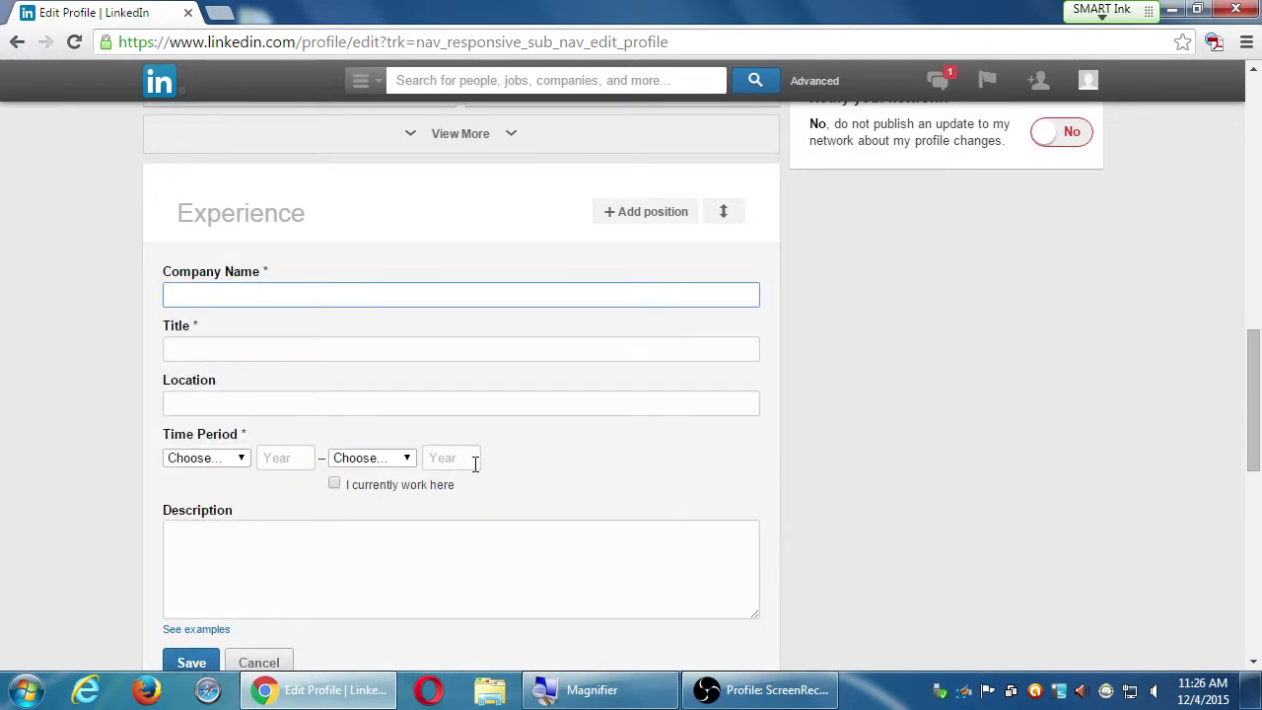
pyautogui.scroll(-2, 473, 465)
pyautogui.scroll(-1, 473, 472)
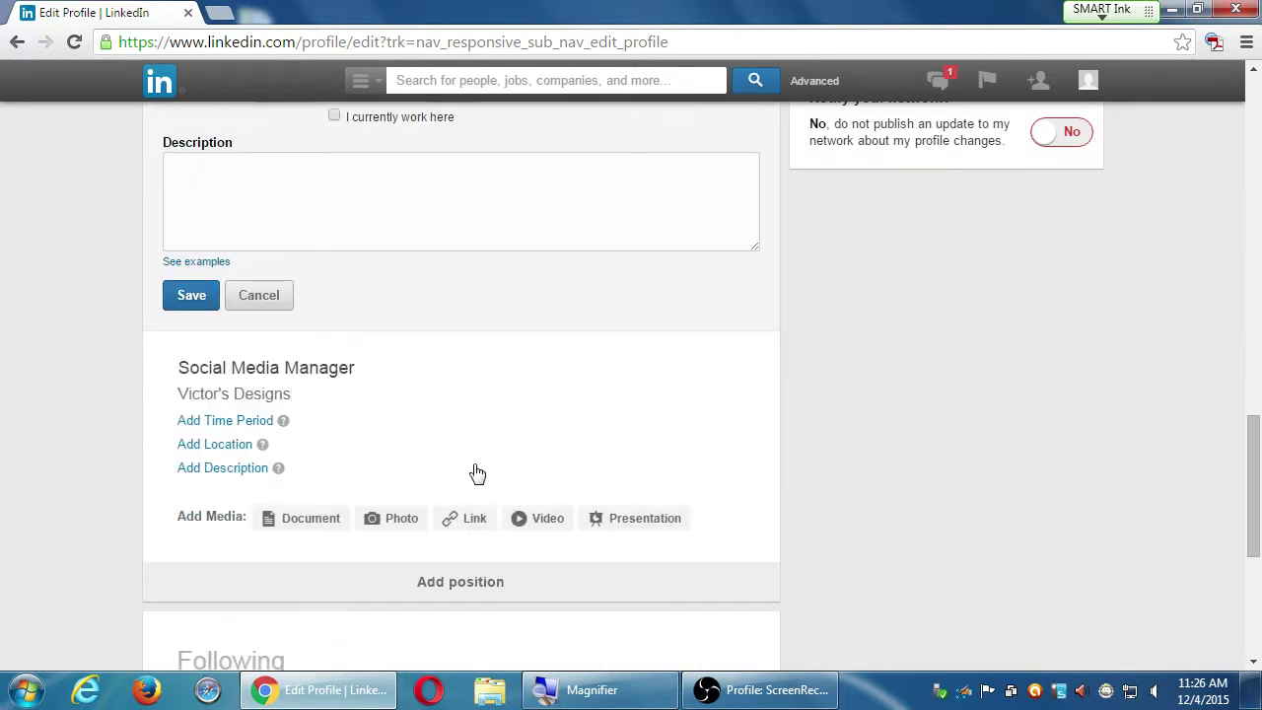
pyautogui.scroll(2, 474, 471)
pyautogui.scroll(1, 474, 464)
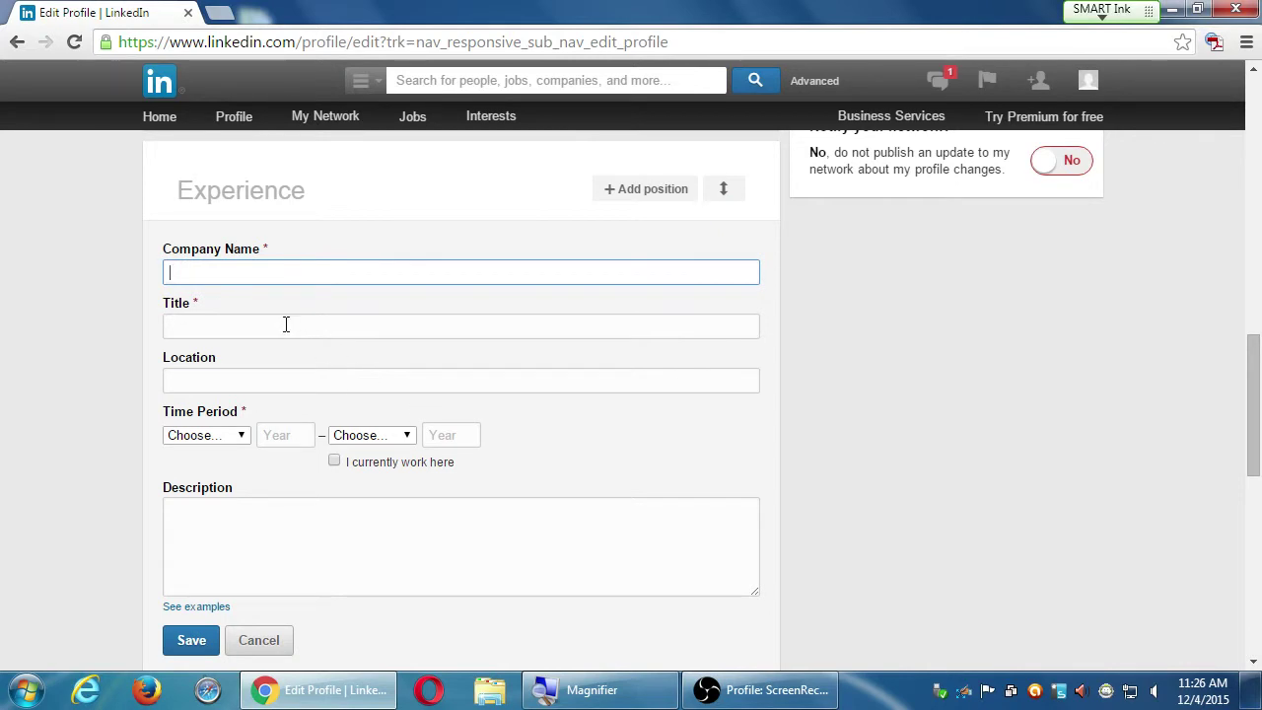
pyautogui.write('Vm')
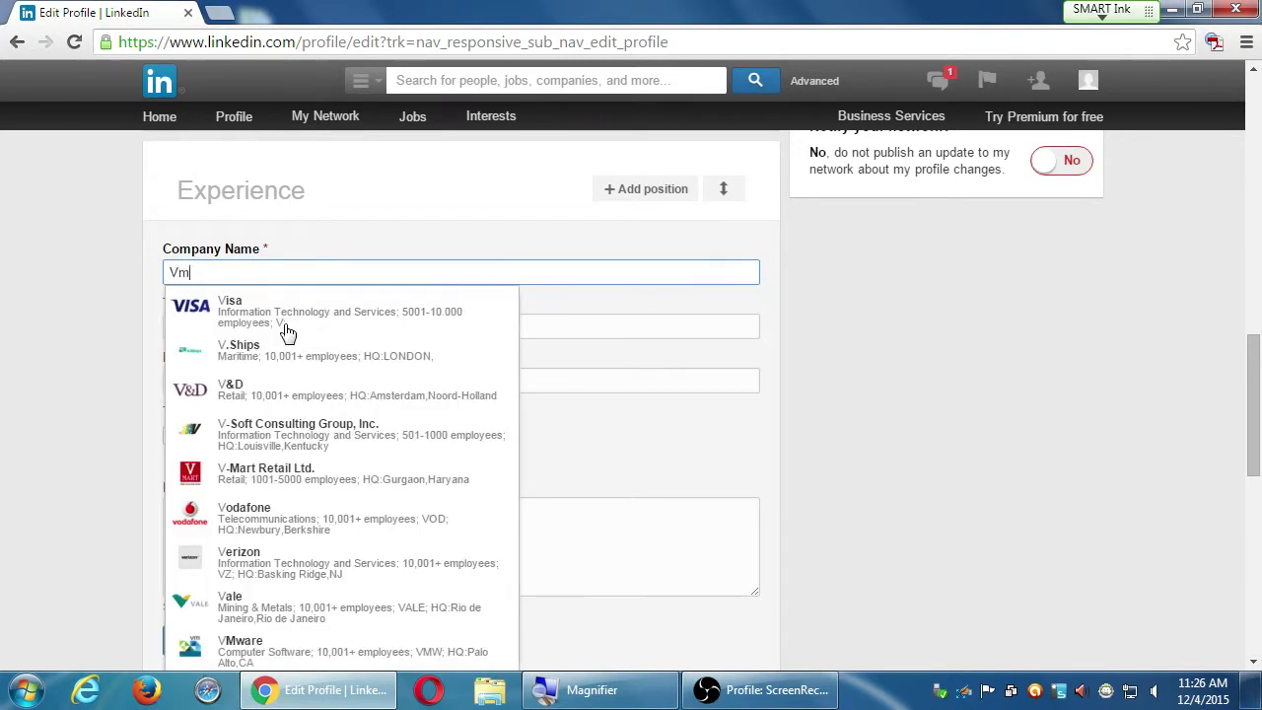
pyautogui.write('C Int')
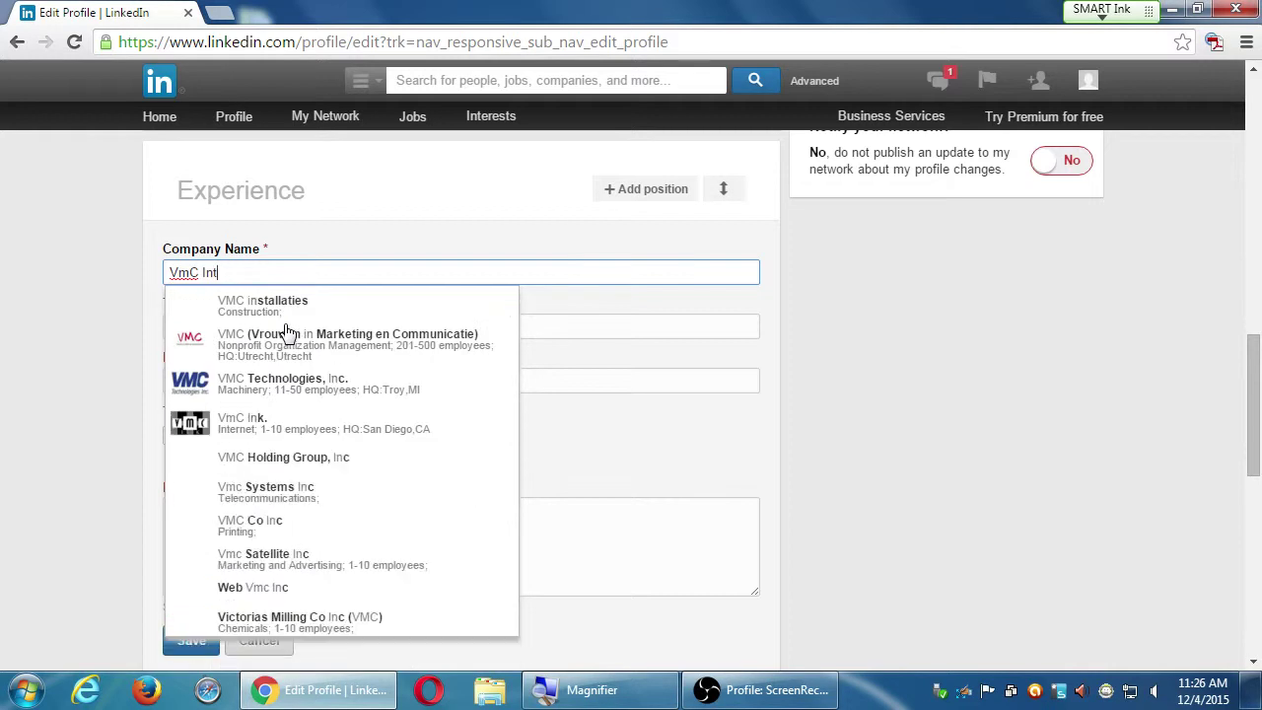
pyautogui.write('ernet Sol')
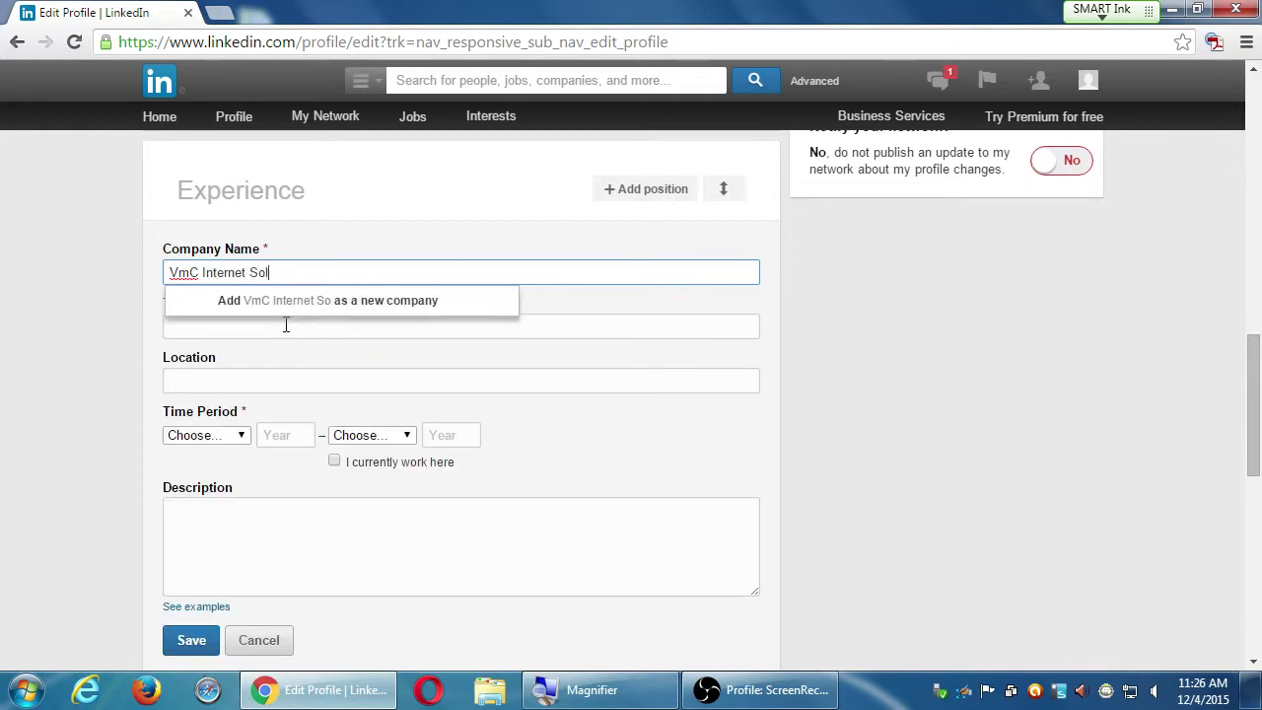
pyautogui.write('utions')
pyautogui.click(286, 325)
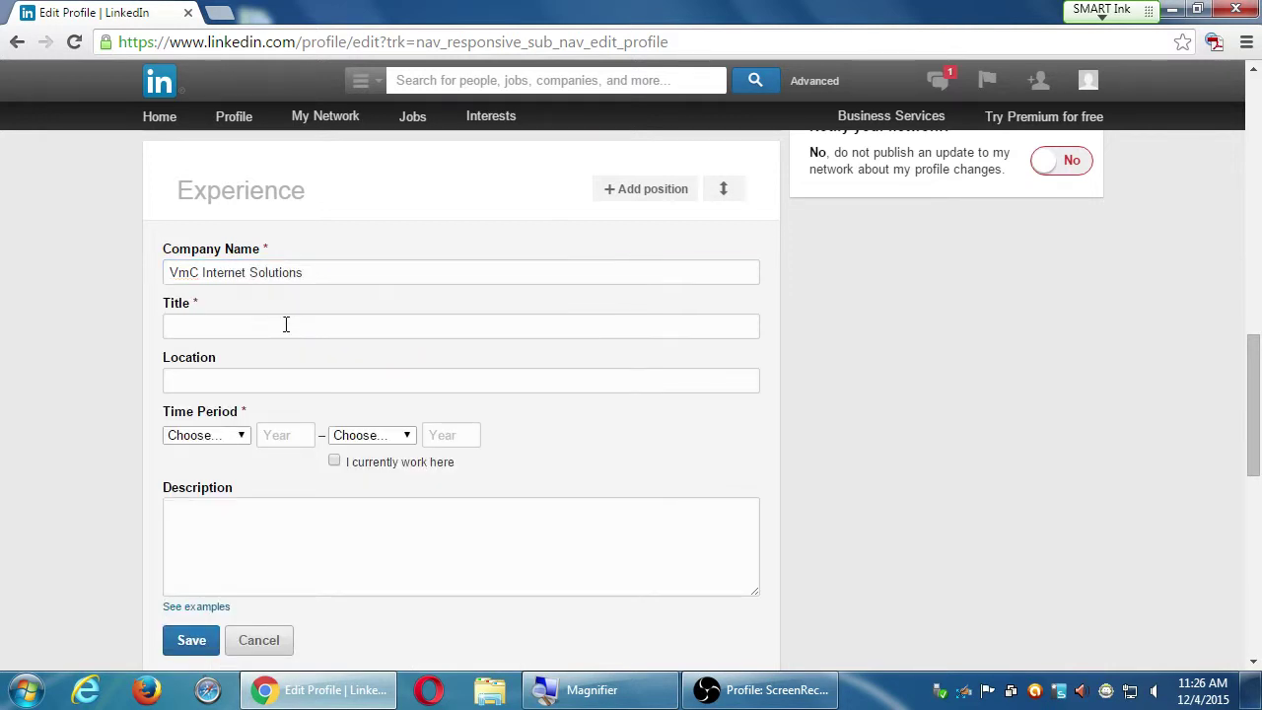
# - Enter CEO as the title of the VmC Internet Solutions position
pyautogui.click(286, 325)
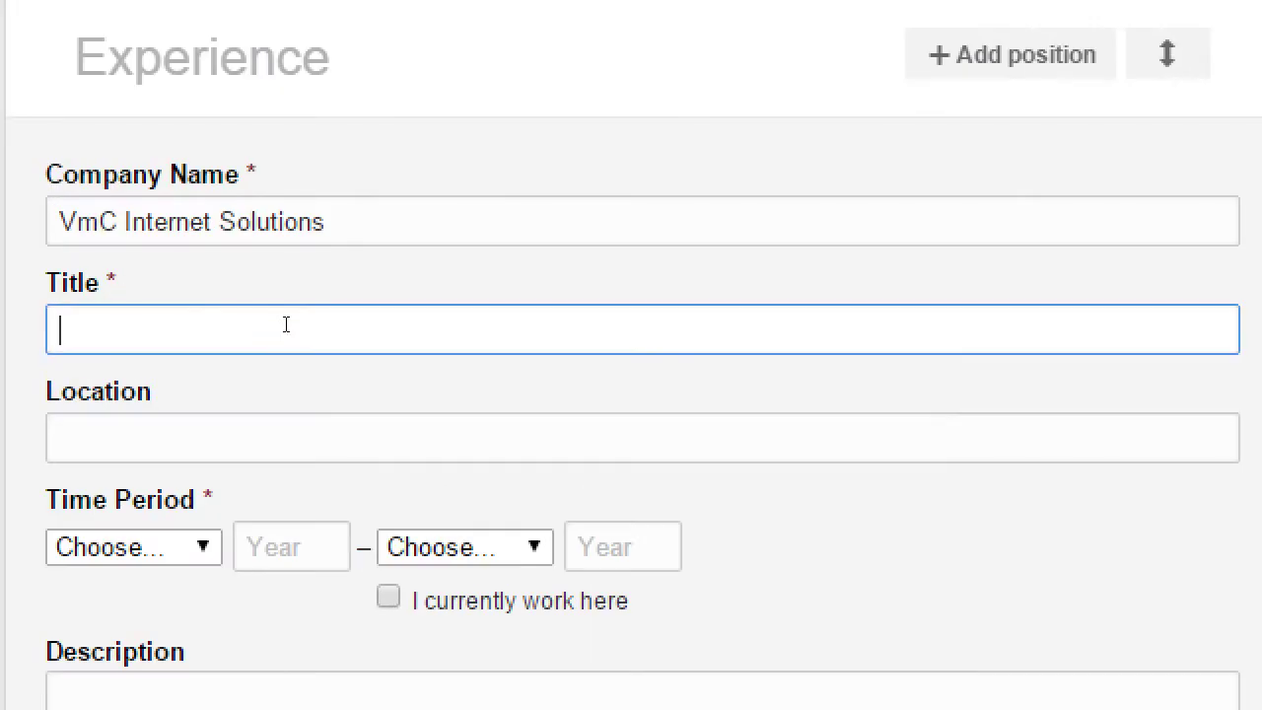
pyautogui.write('CEO')
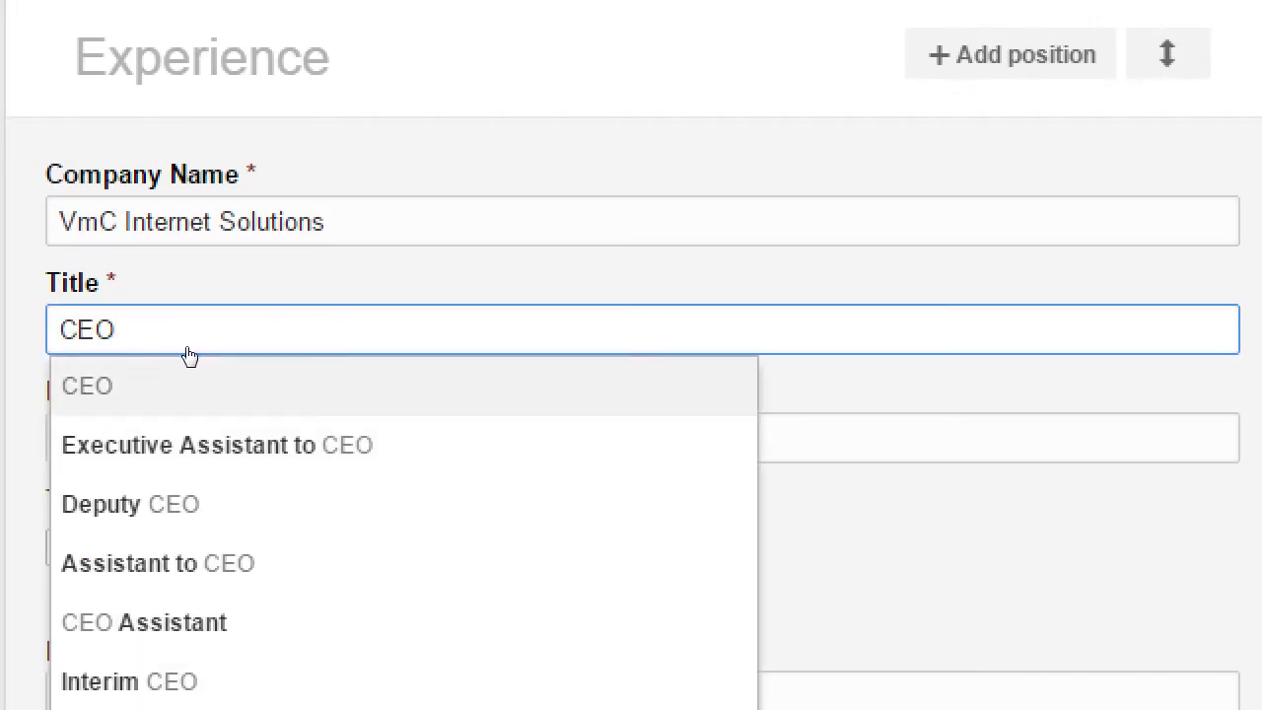
pyautogui.click(267, 357)
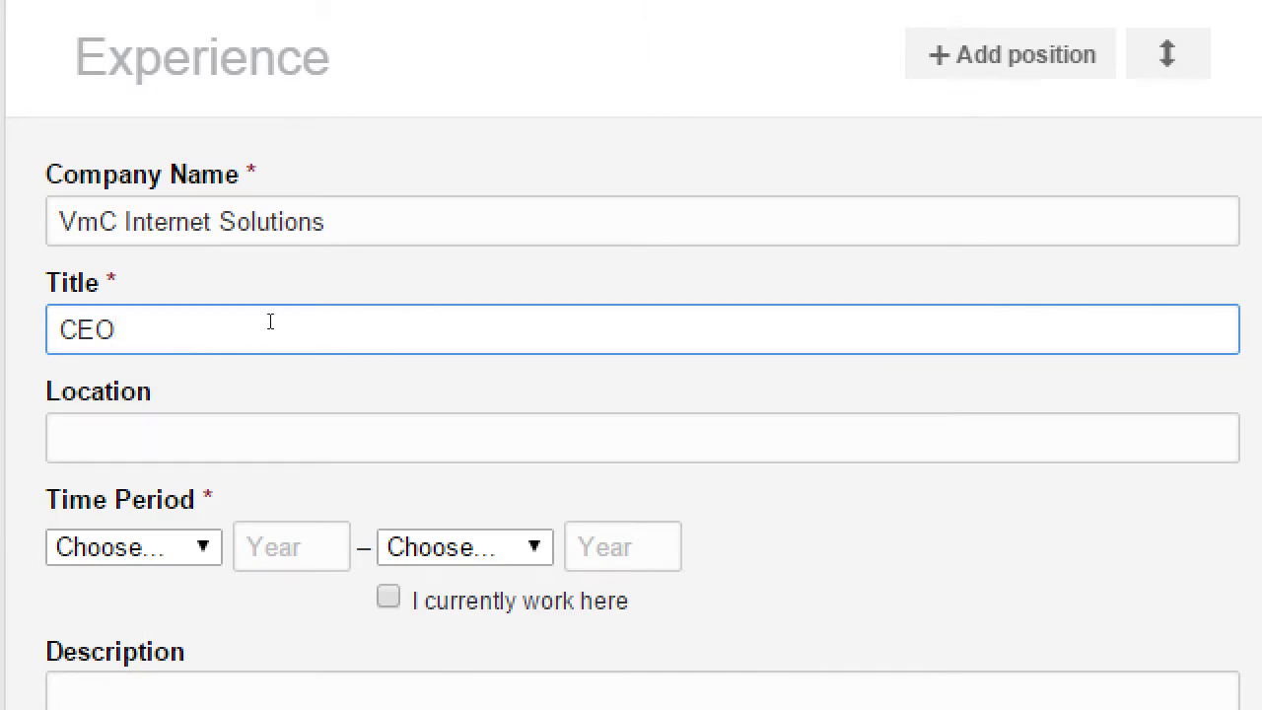
# - Replace the VmC Internet Solutions position's title with the suggested title Senior Software Engineer
pyautogui.press('BackSpace')
pyautogui.press('BackSpace')
pyautogui.press('BackSpace')
pyautogui.write('Seni')
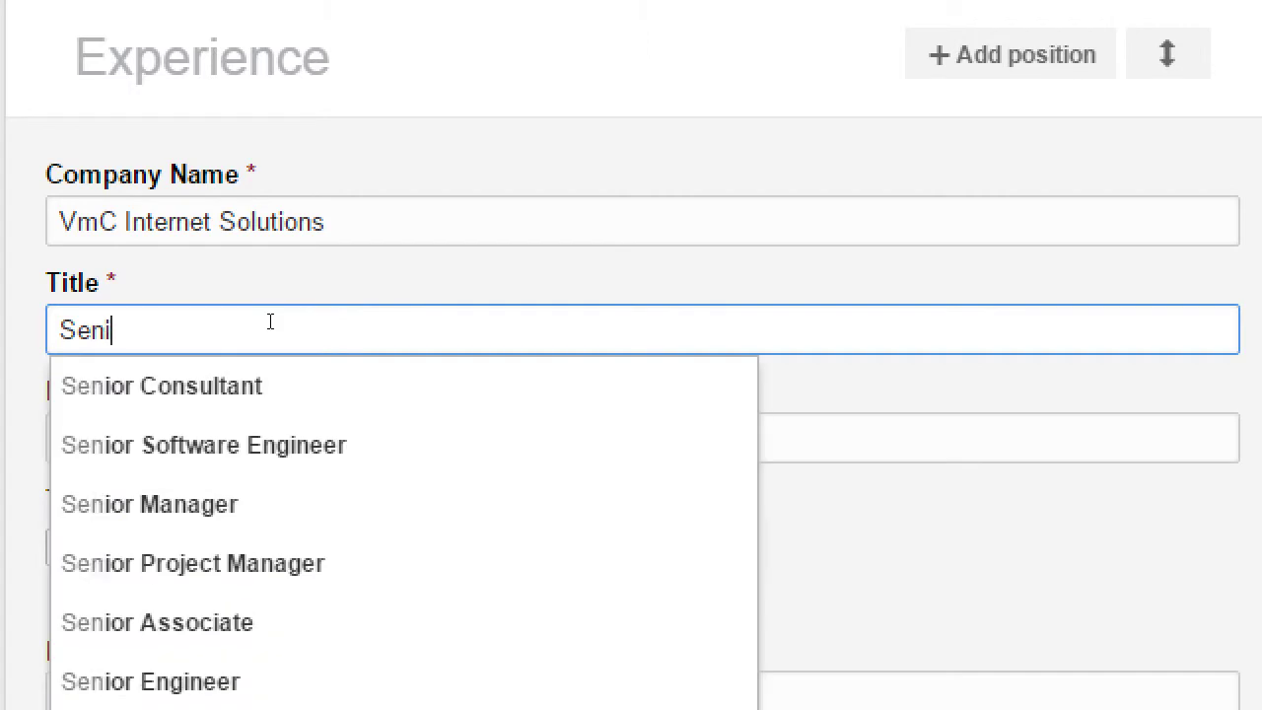
pyautogui.write('ro')
pyautogui.press('BackSpace')
pyautogui.press('BackSpace')
pyautogui.press('BackSpace')
pyautogui.write('or')
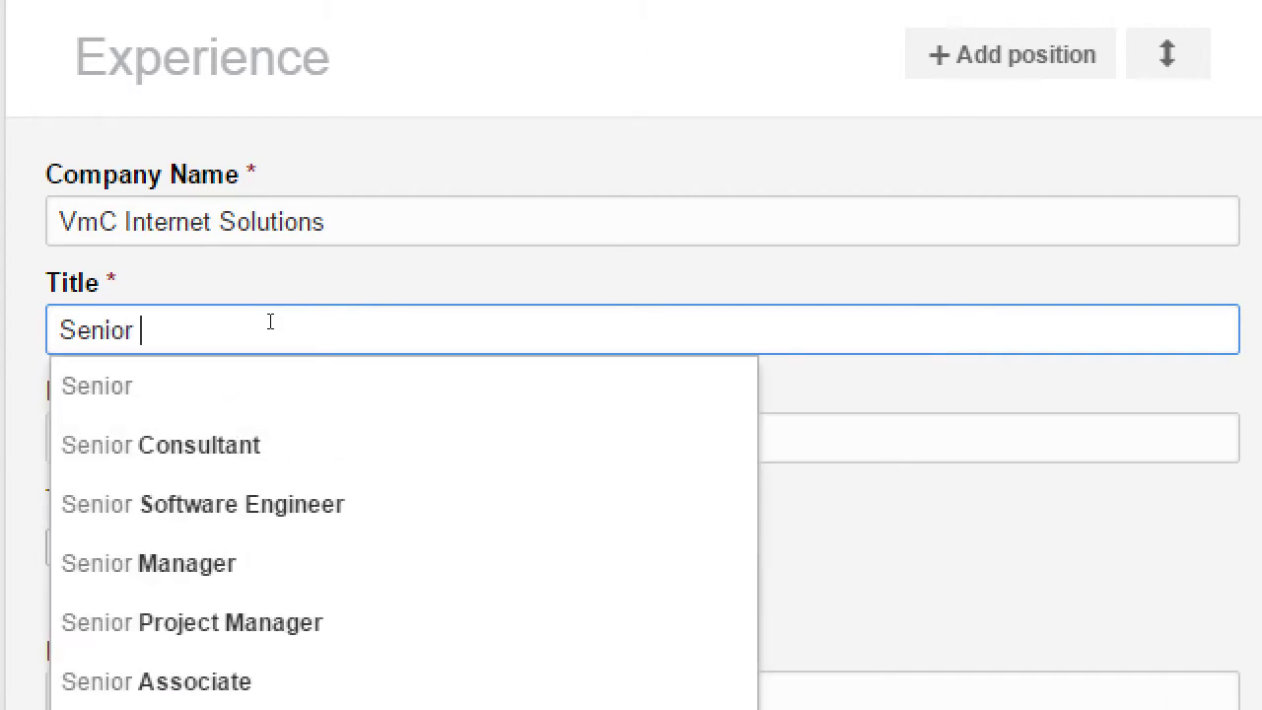
pyautogui.press('Down')
pyautogui.press('Down')
pyautogui.press('Down')
pyautogui.press('Return')
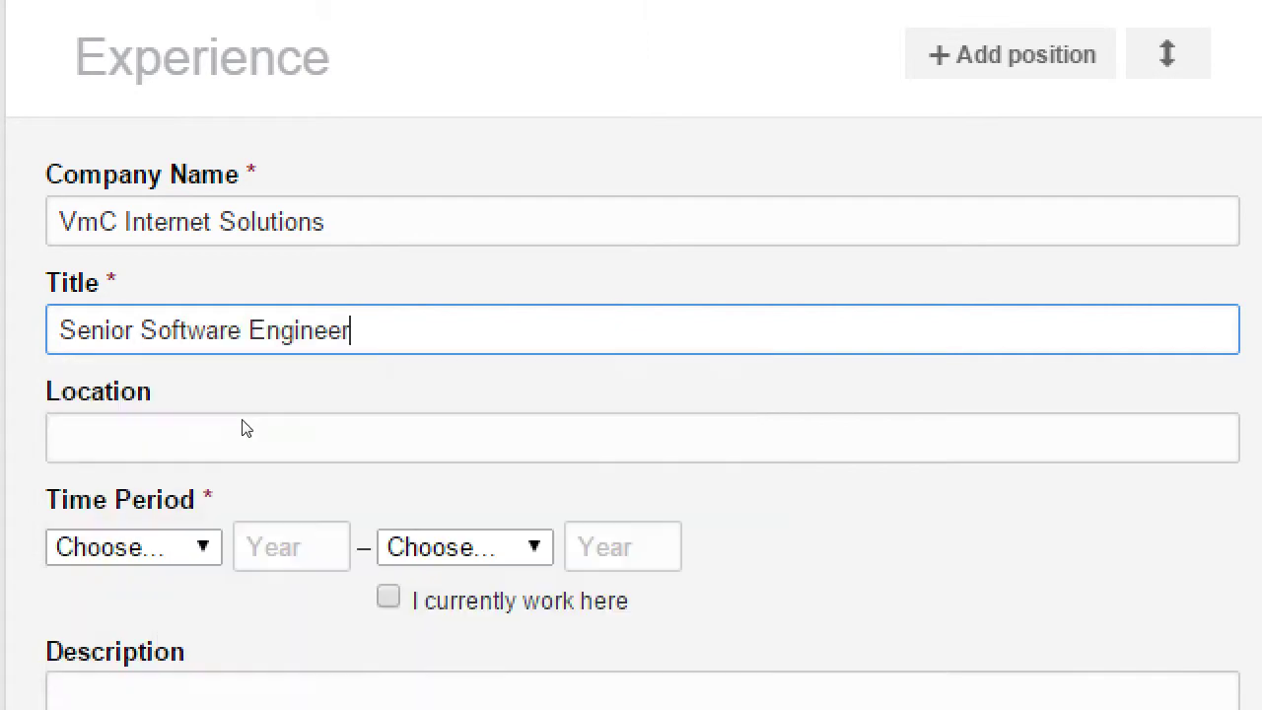
pyautogui.press('Tab')
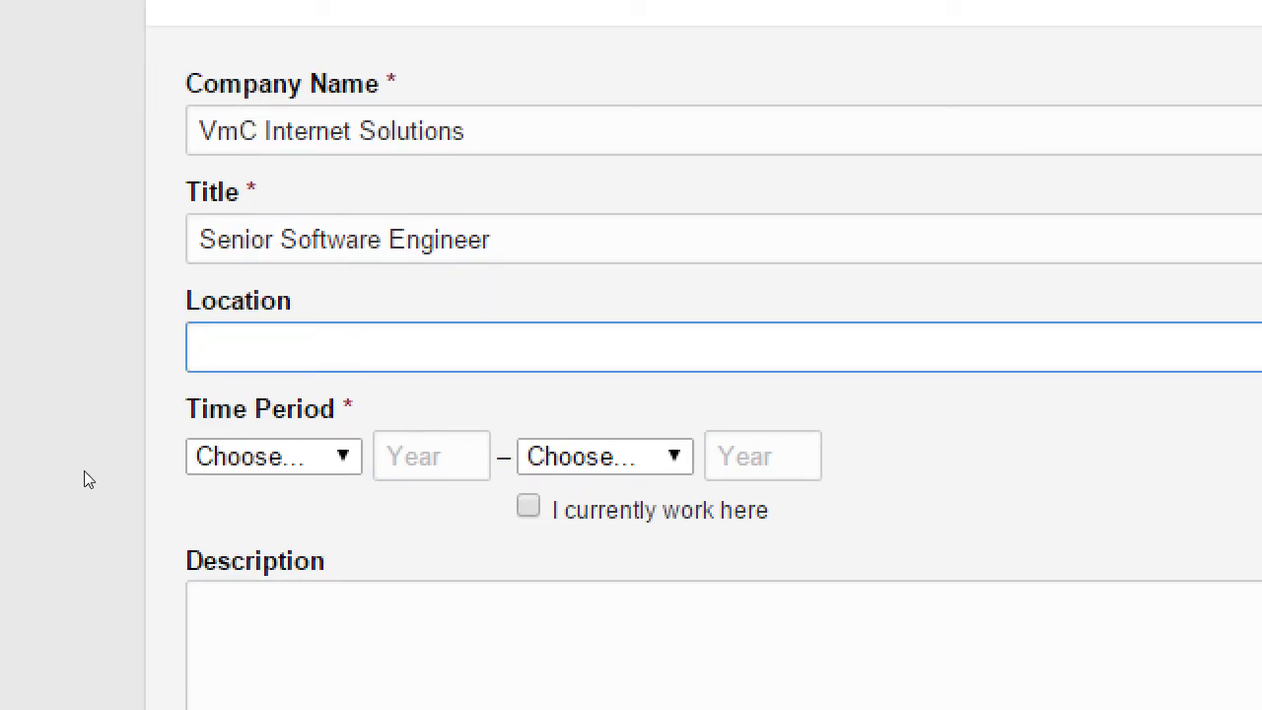
pyautogui.write('San Diego')
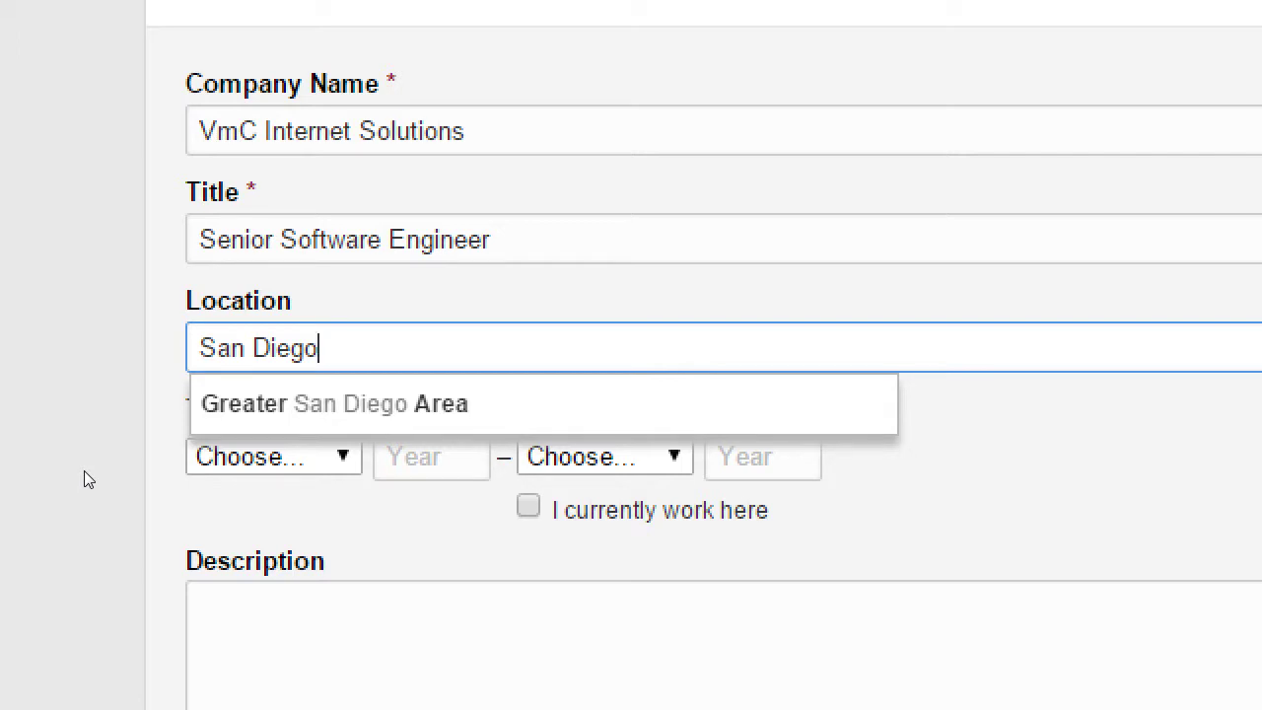
pyautogui.press('BackSpace')
pyautogui.press('BackSpace')
pyautogui.press('BackSpace')
pyautogui.press('BackSpace')
pyautogui.press('BackSpace')
pyautogui.press('BackSpace')
pyautogui.press('BackSpace')
pyautogui.press('BackSpace')
pyautogui.press('BackSpace')
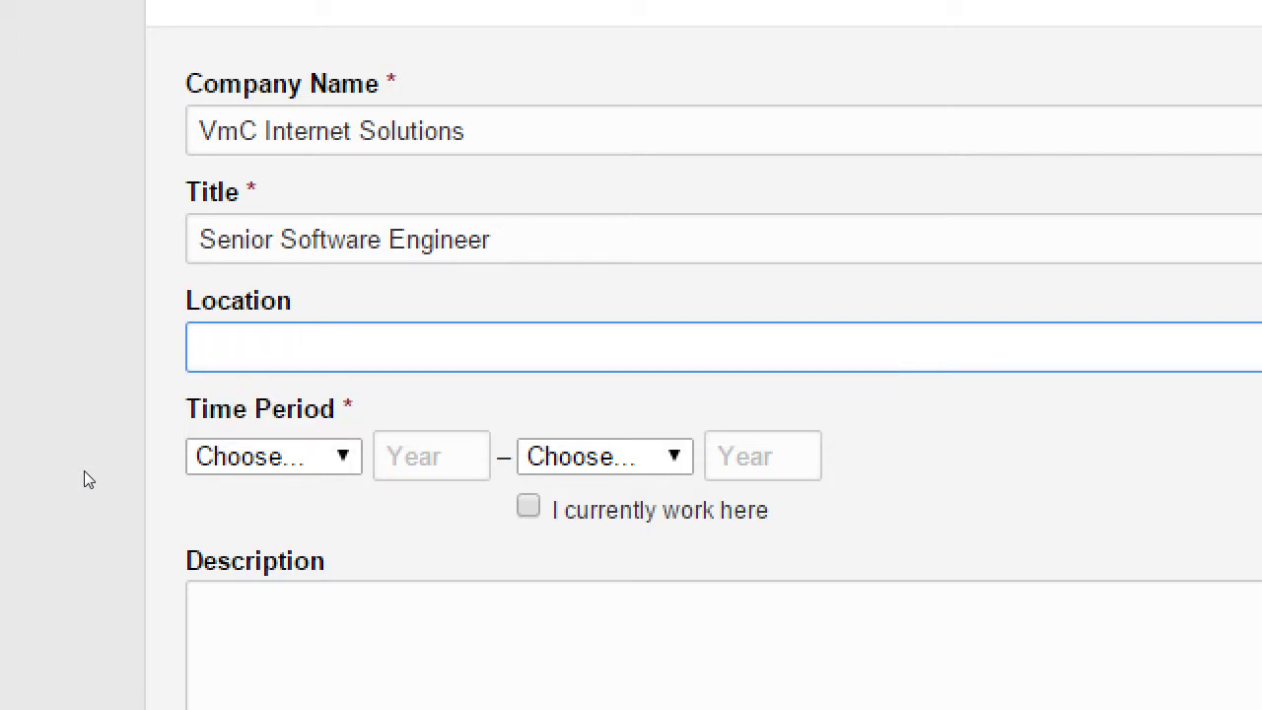
# - Enter Chula Vista as the position's location and set its start date to January 2010
pyautogui.write('Chula Vista')
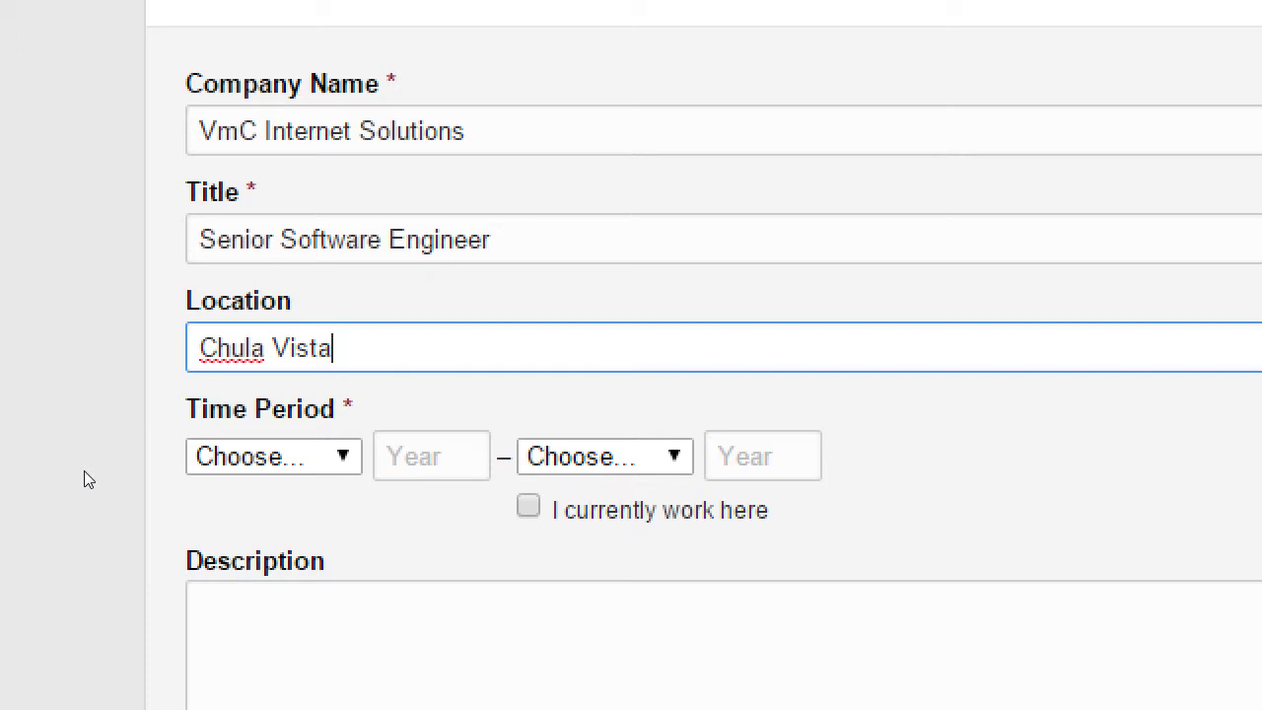
pyautogui.press('Tab')
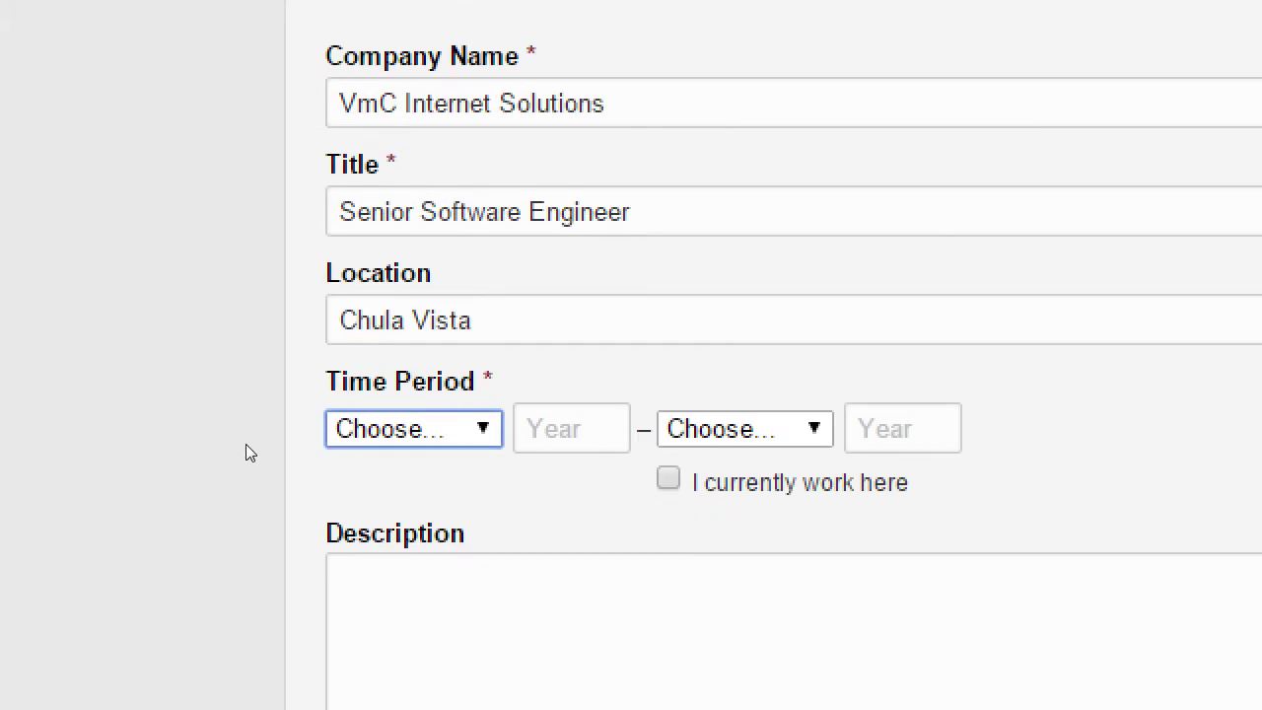
pyautogui.hotkey('alt', 'Down')
pyautogui.press('Down')
pyautogui.press('Return')
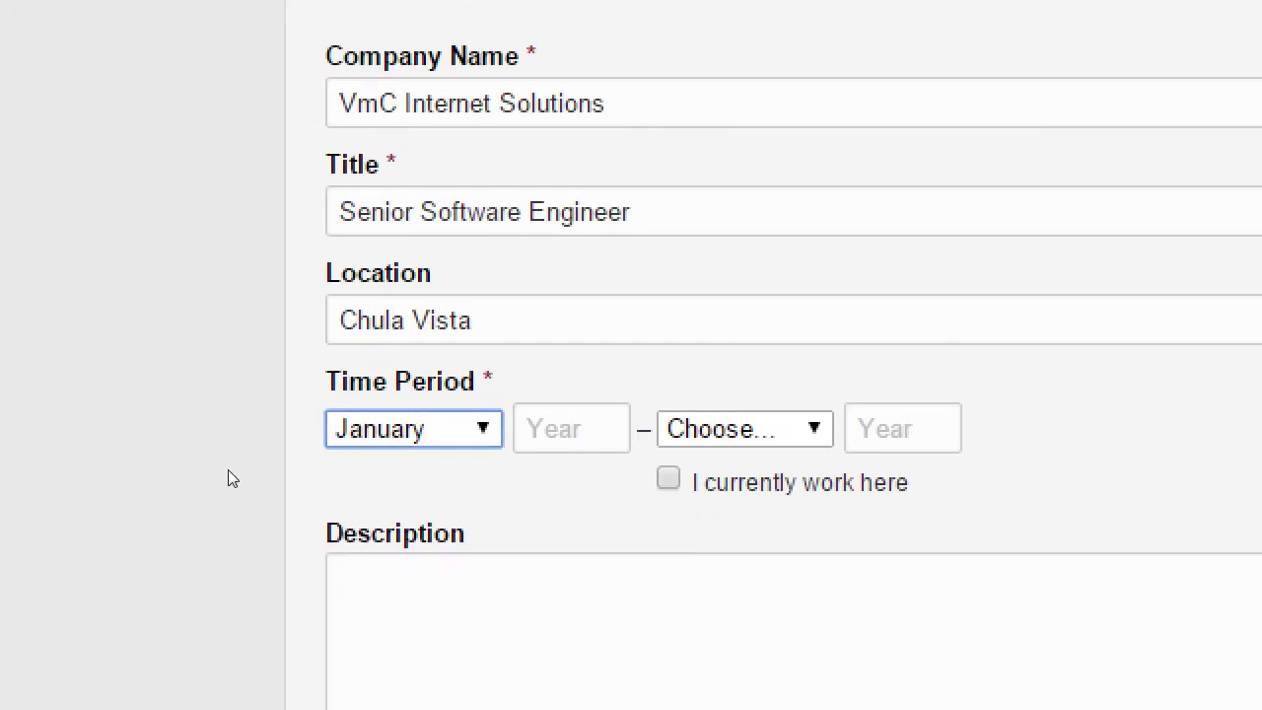
pyautogui.press('Tab')
pyautogui.write('20')
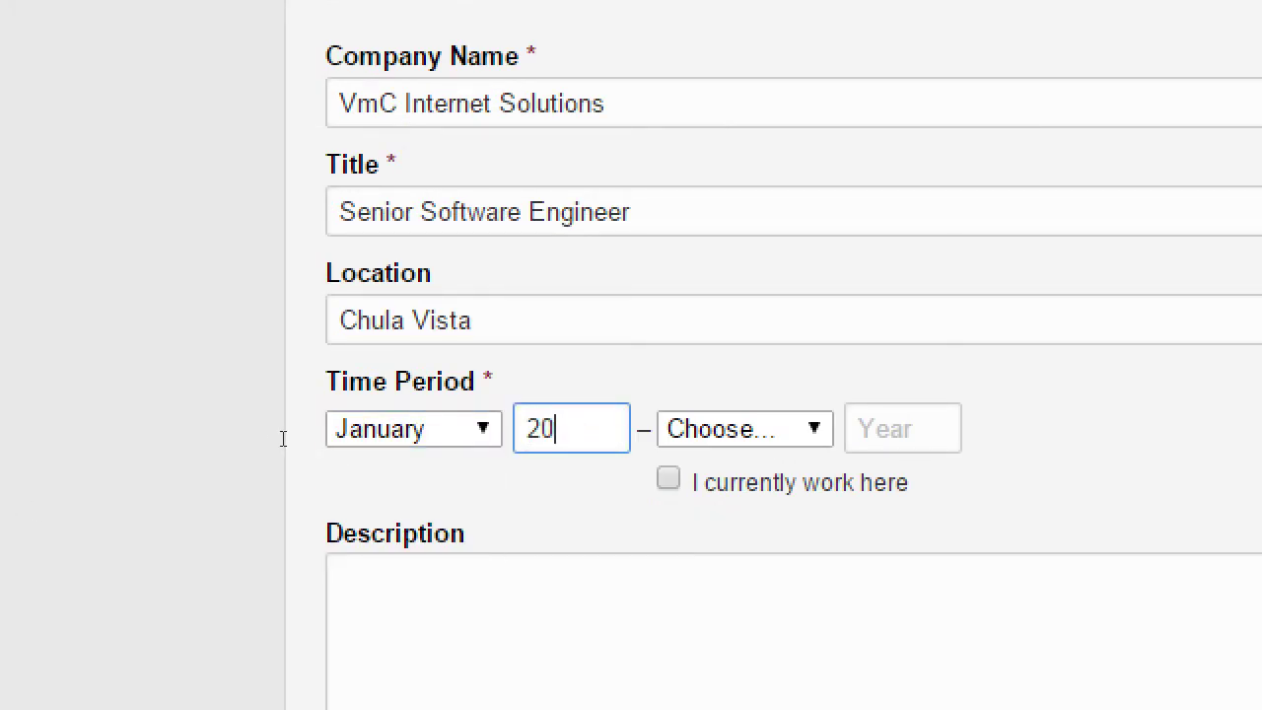
pyautogui.write('10')
# - Mark the Senior Software Engineer position as one currently held, instead of giving it an end date
pyautogui.press('Tab')
pyautogui.hotkey('alt', 'Down')
pyautogui.press('Escape')
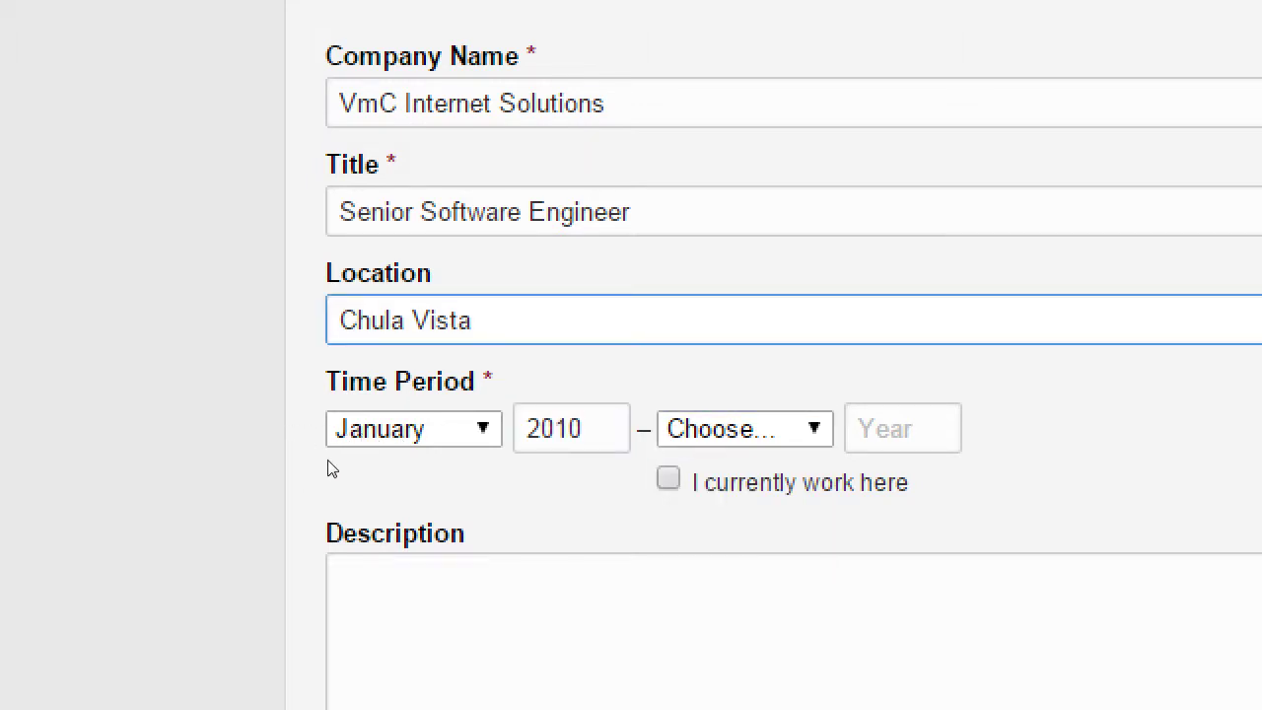
pyautogui.press('Tab')
pyautogui.press('Tab')
pyautogui.press('space')
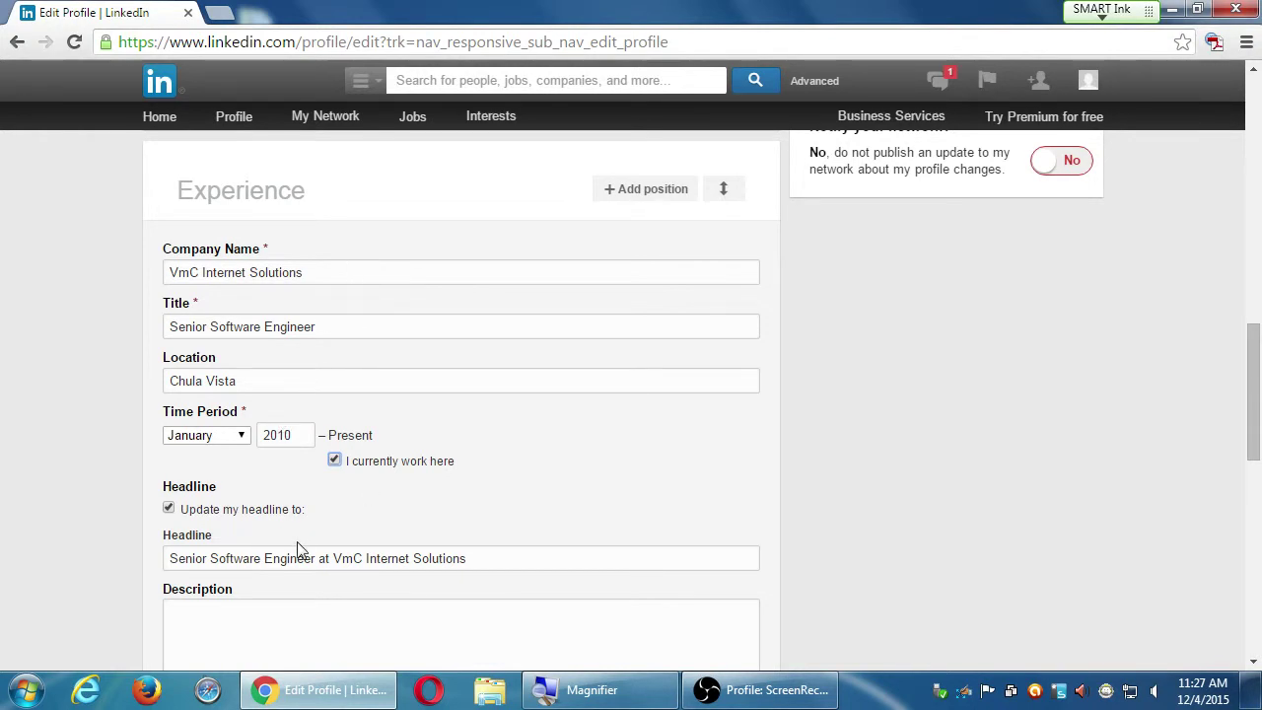
# - Compare the profile's existing headline with the new position's headline update option
pyautogui.scroll(8, 395, 537)
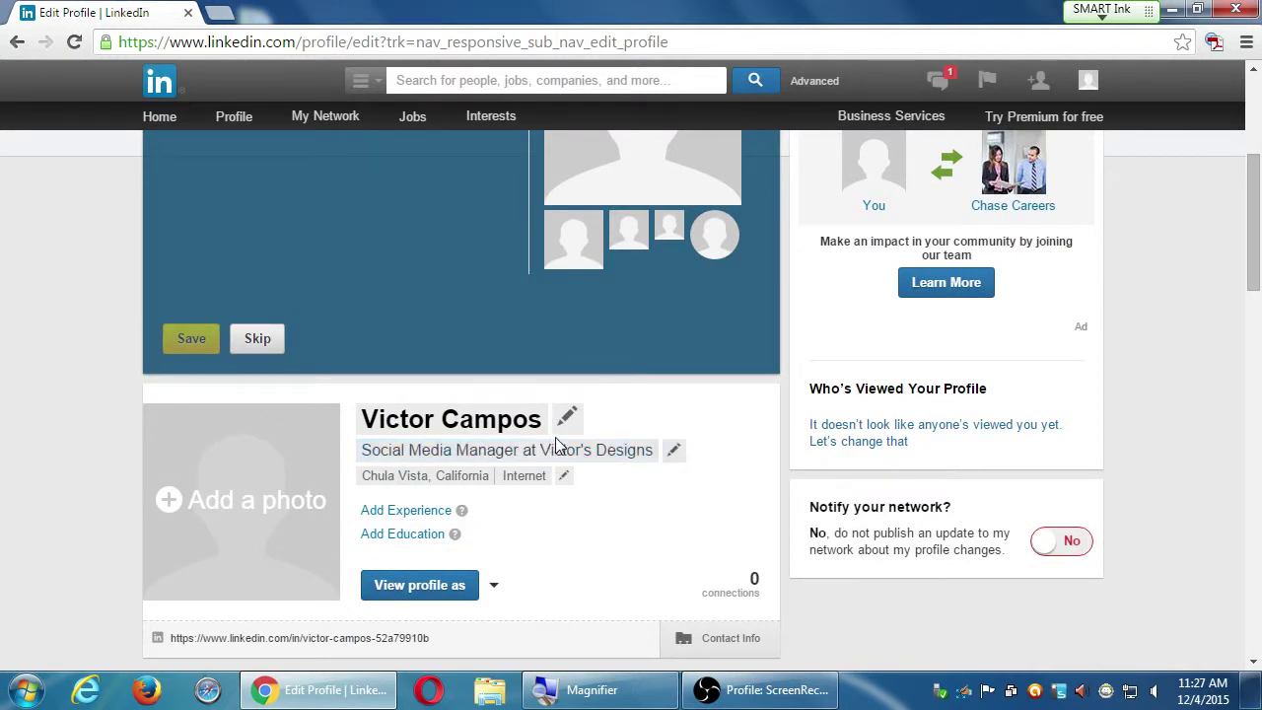
pyautogui.scroll(-4, 557, 446)
pyautogui.scroll(-5, 559, 447)
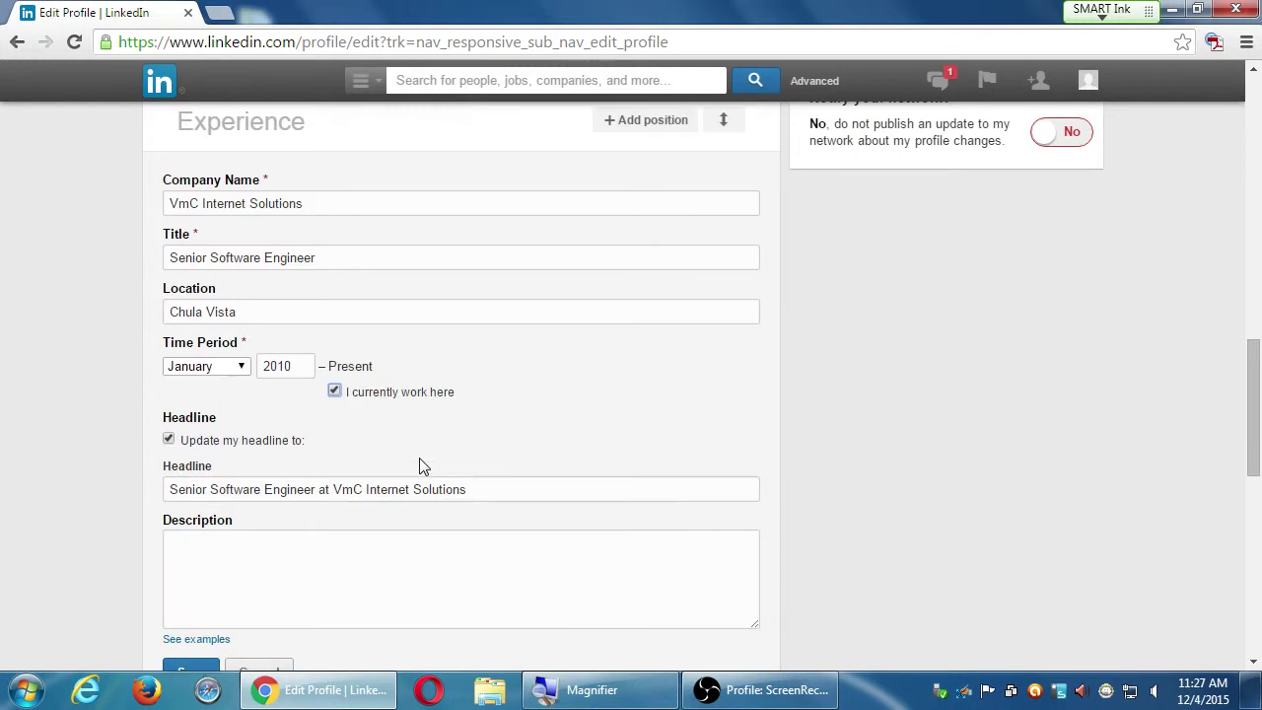
pyautogui.click(168, 441)
pyautogui.click(169, 441)
# - Open the examples for the position's Description field and move their window away from the form fields
pyautogui.scroll(-1, 163, 445)
pyautogui.click(216, 429)
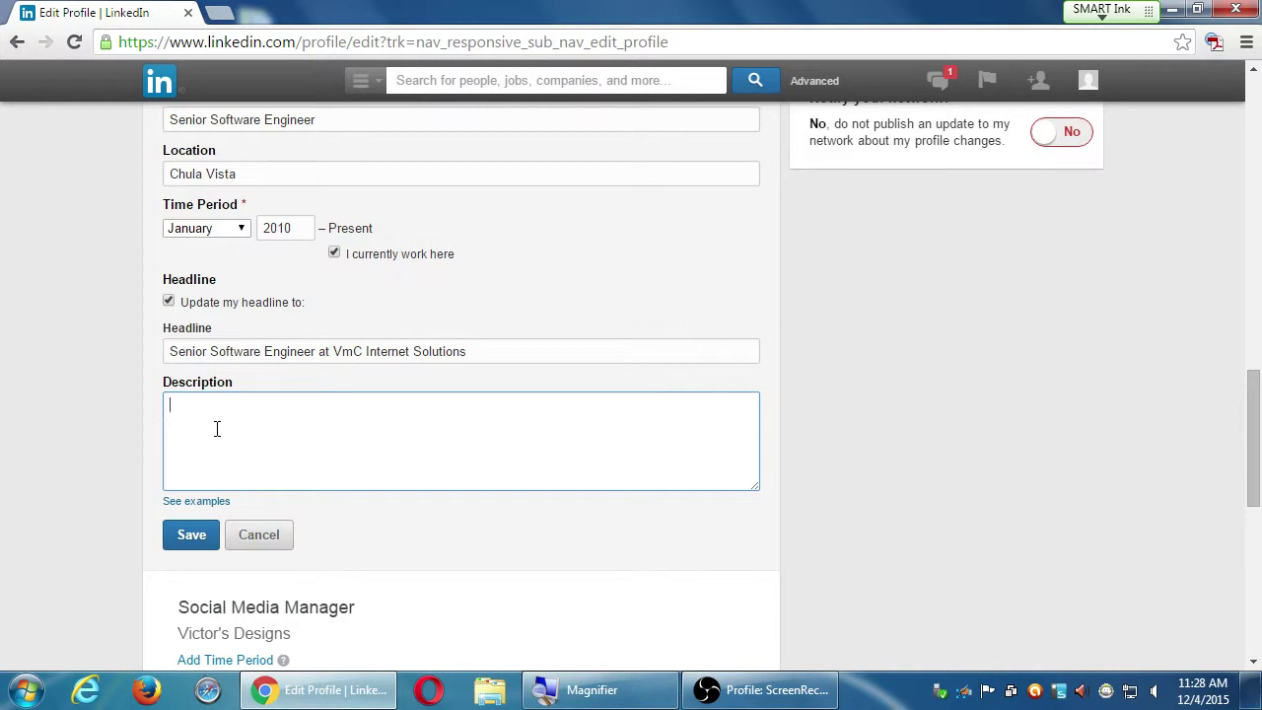
pyautogui.click(222, 506)
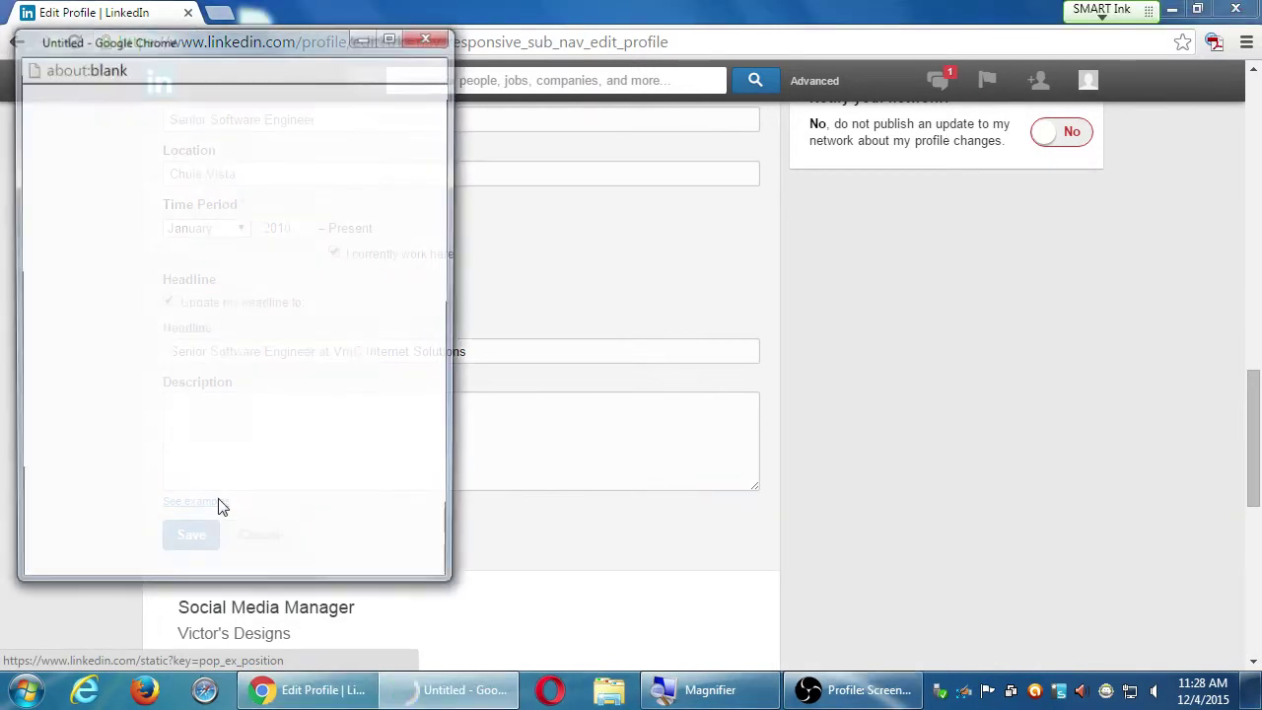
pyautogui.moveTo(170, 44); pyautogui.dragTo(556, 51)
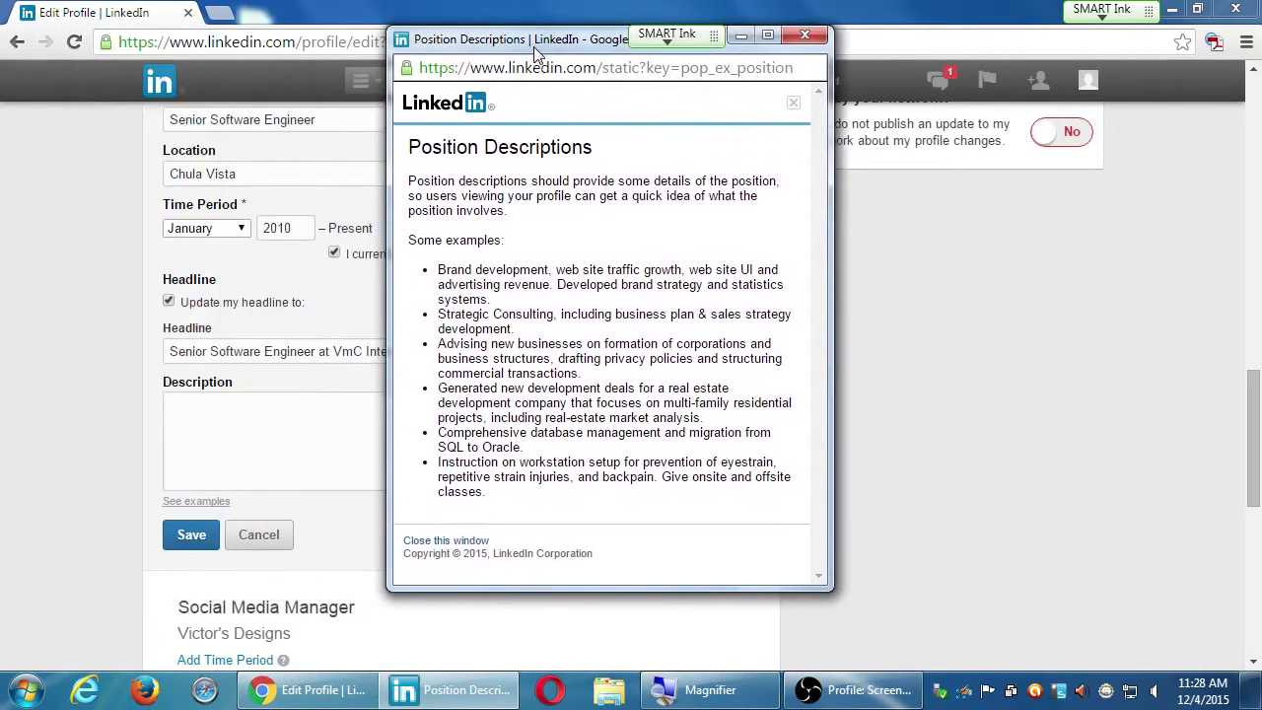